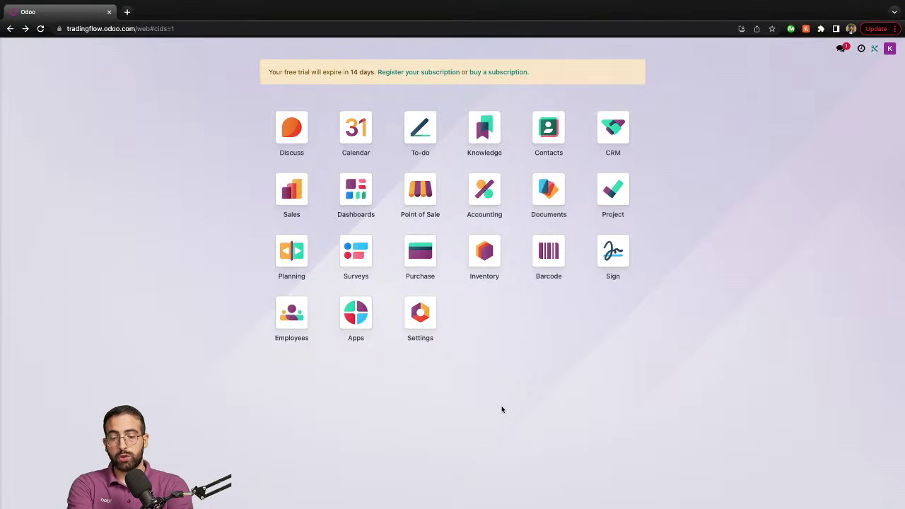
type("conta")
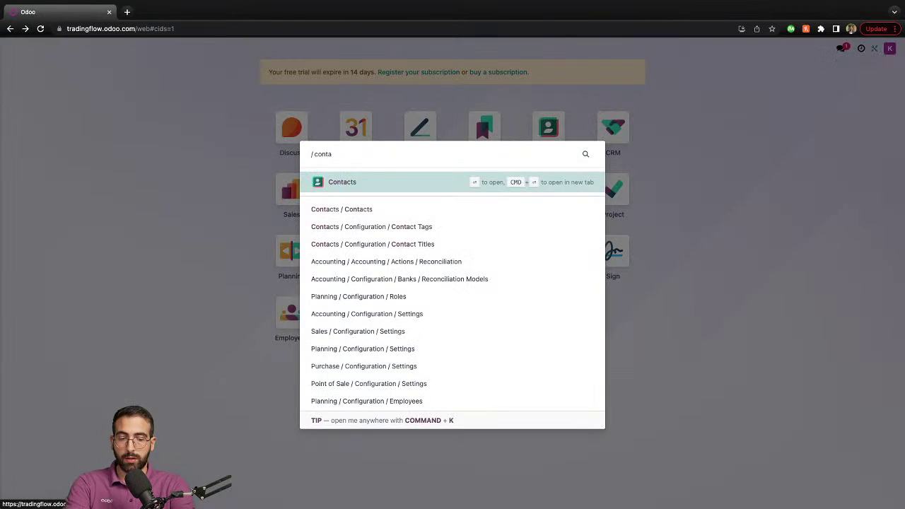
key("Return")
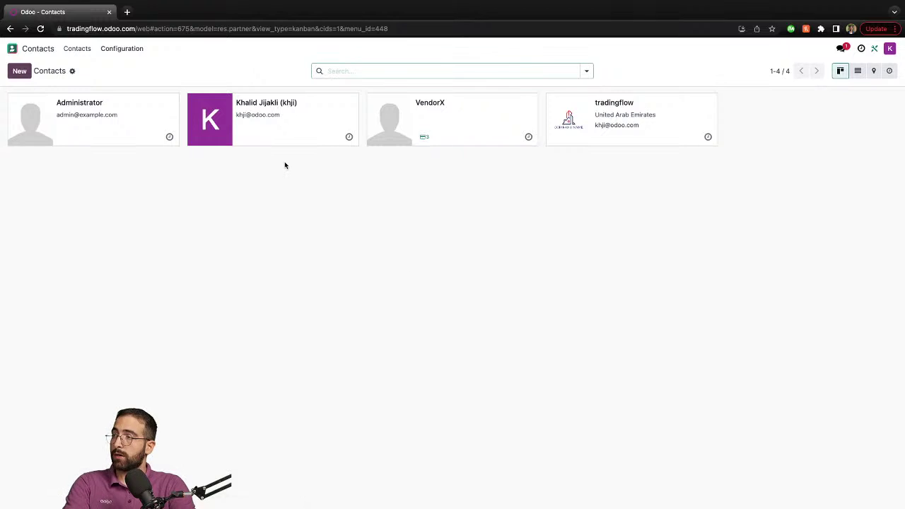
left_click(457, 124)
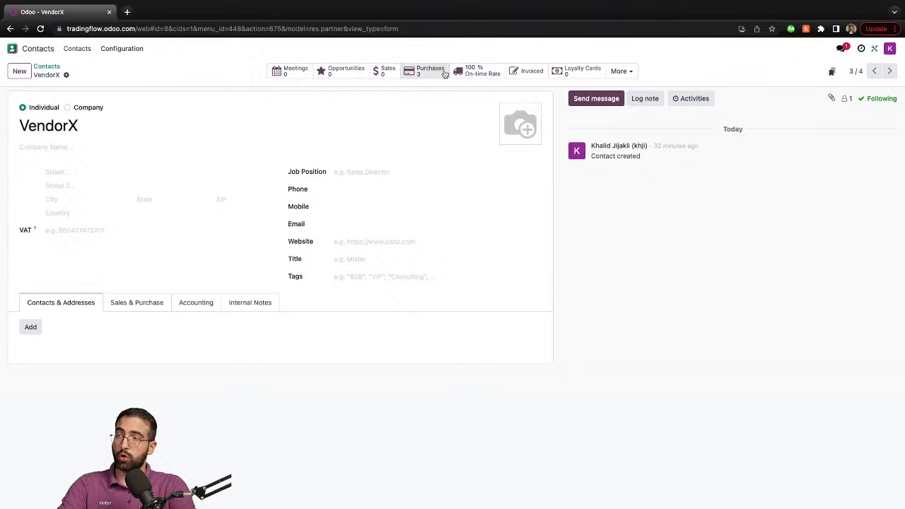
left_click(615, 75)
left_click(615, 73)
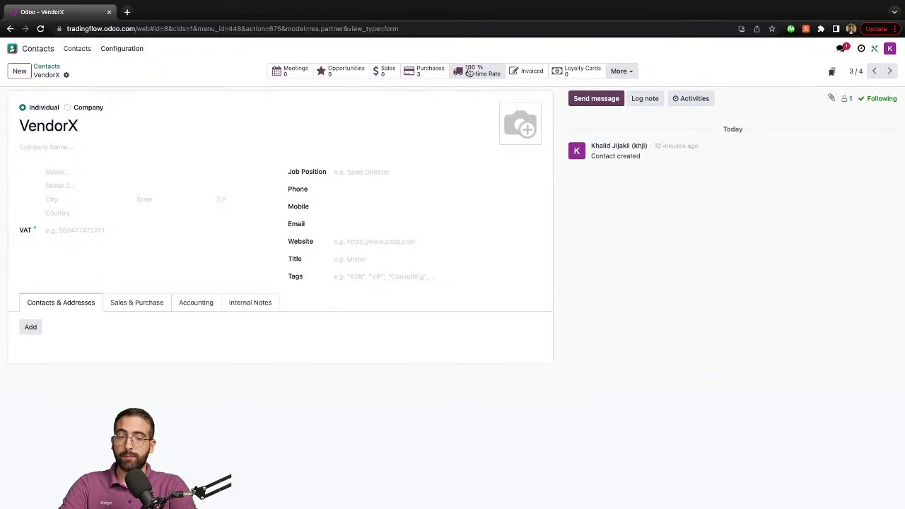
left_click(413, 75)
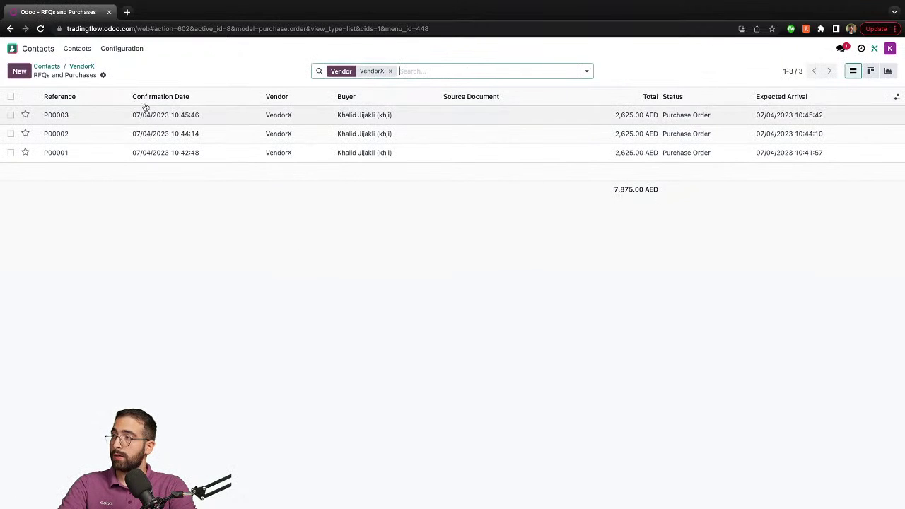
left_click(82, 66)
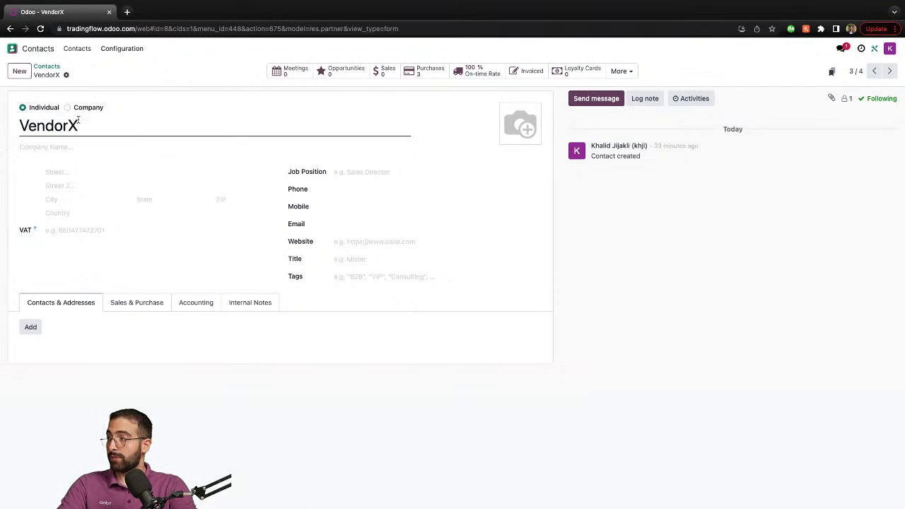
left_click(45, 67)
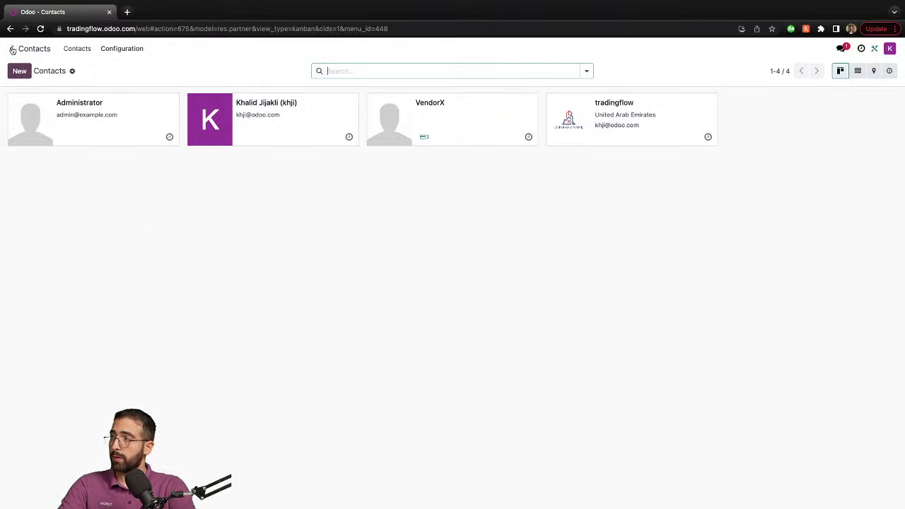
left_click(12, 49)
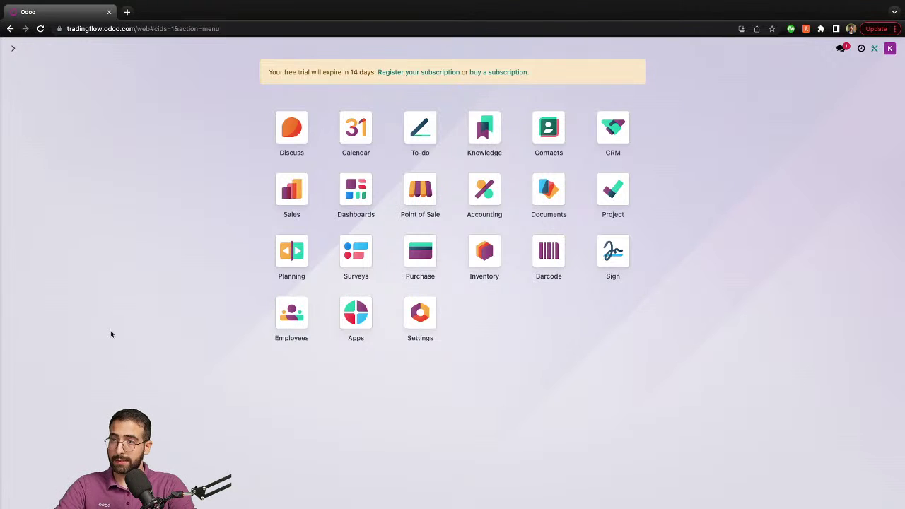
- Open the Purchase app via the 'purch' command and create a blank request for quotation
type("purch")
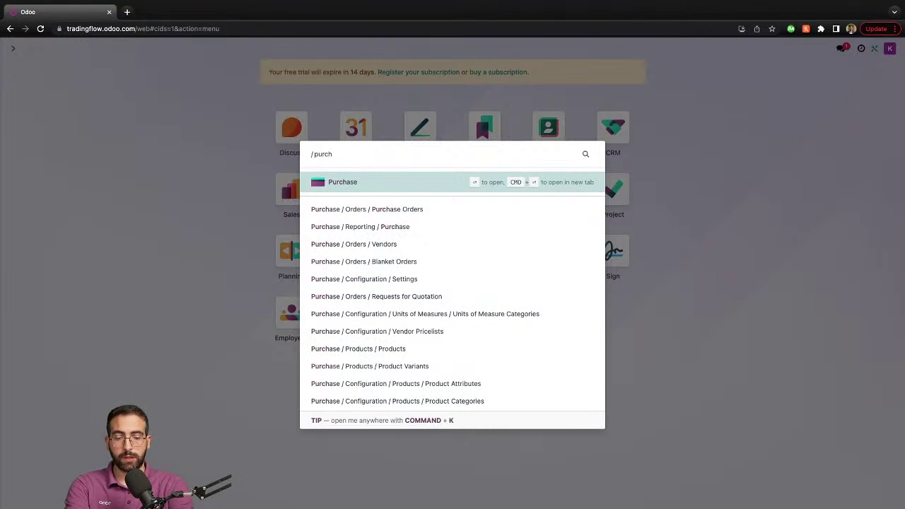
key("Return")
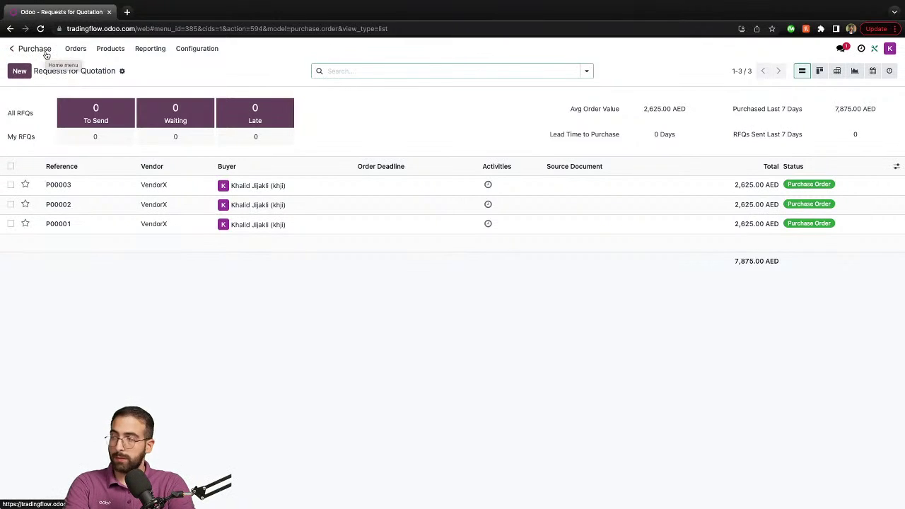
left_click(17, 74)
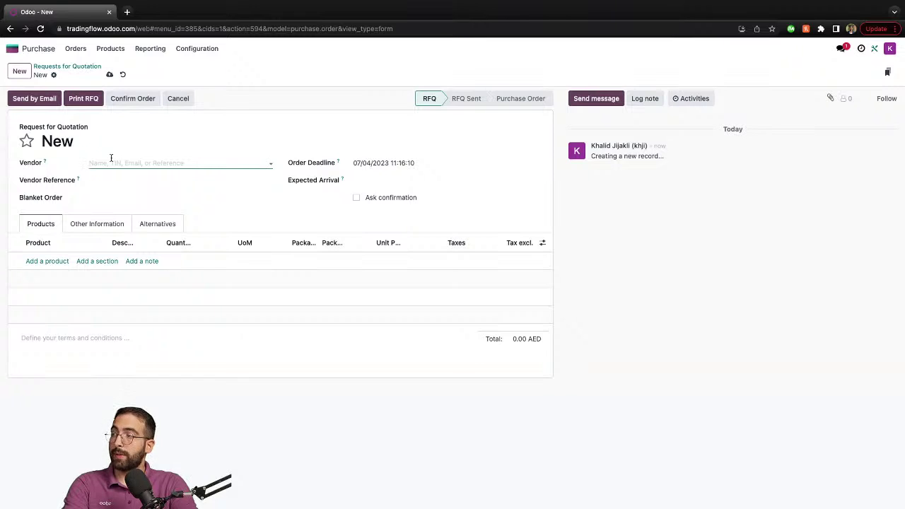
- Create a new vendor named VendorY on the RFQ and open its contact record
left_click(111, 158)
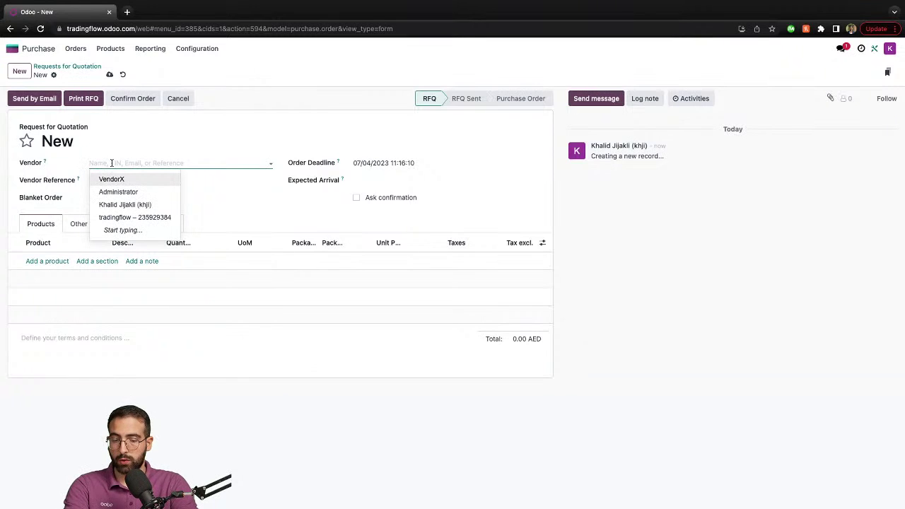
type("VendorT")
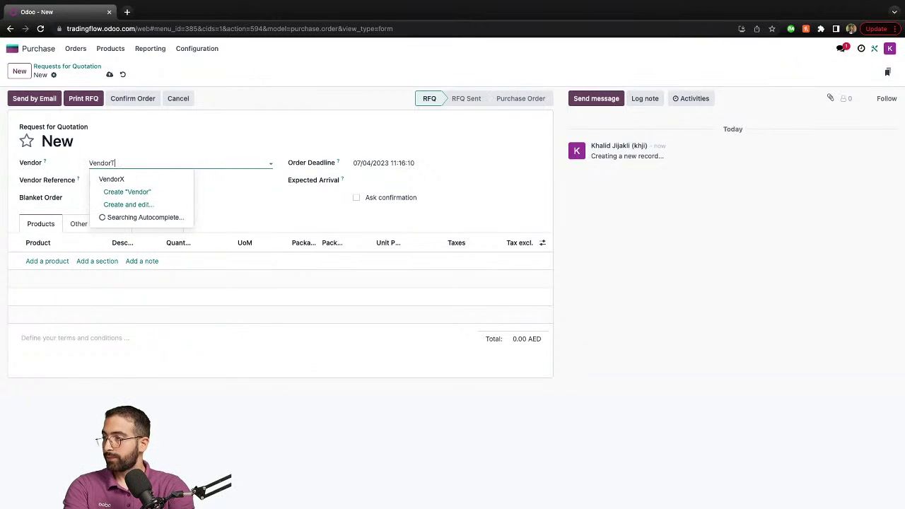
key("BackSpace")
type("Y")
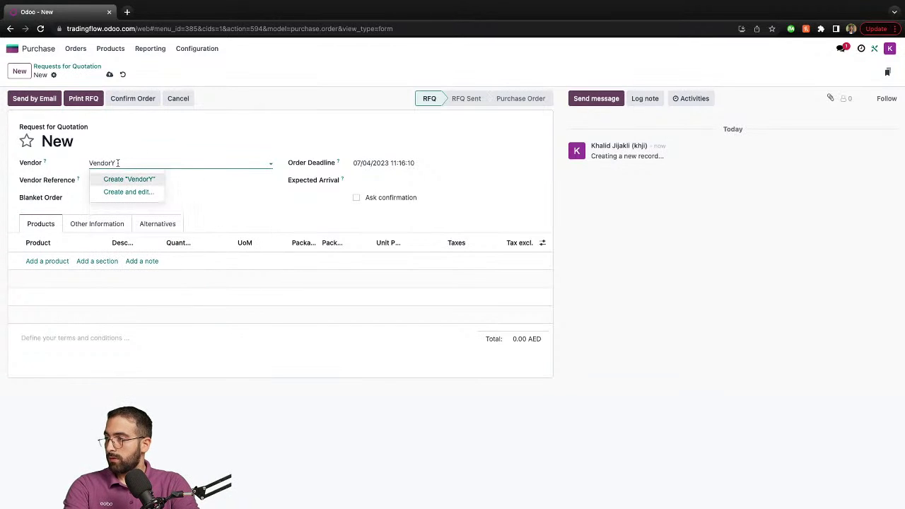
left_click(118, 180)
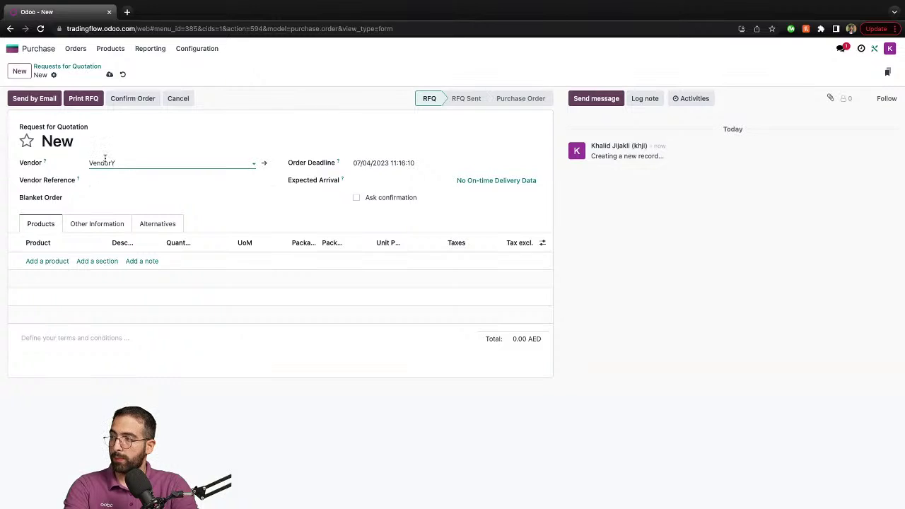
left_click(263, 163)
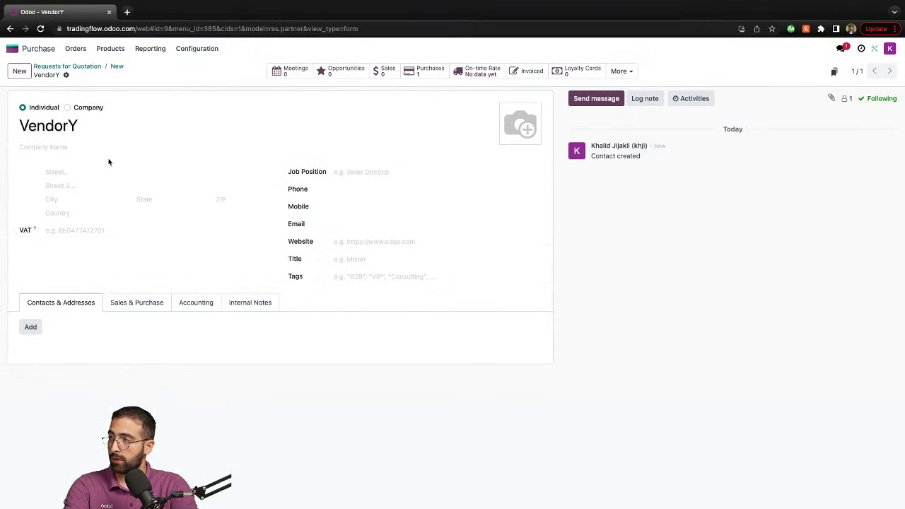
- Make VendorY a company, save a contact e-mail on it, and return to RFQ P00004
left_click(67, 107)
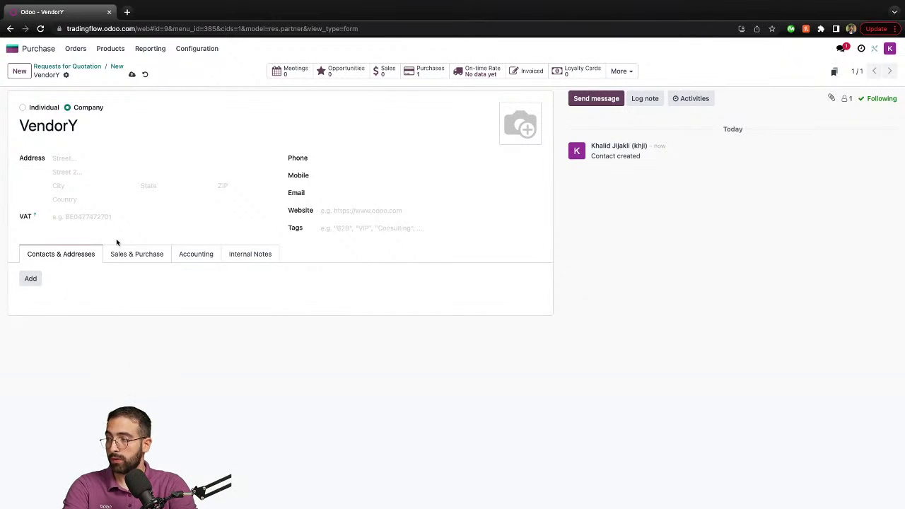
left_click(141, 252)
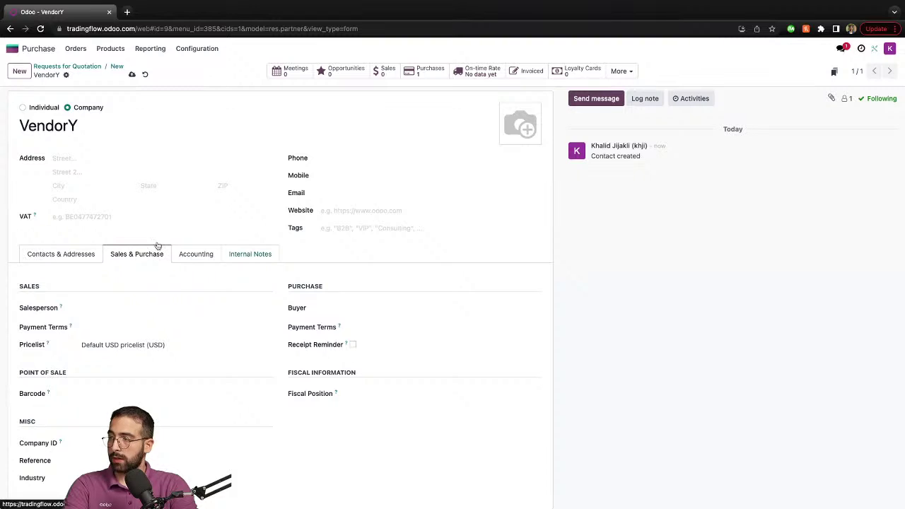
left_click(132, 74)
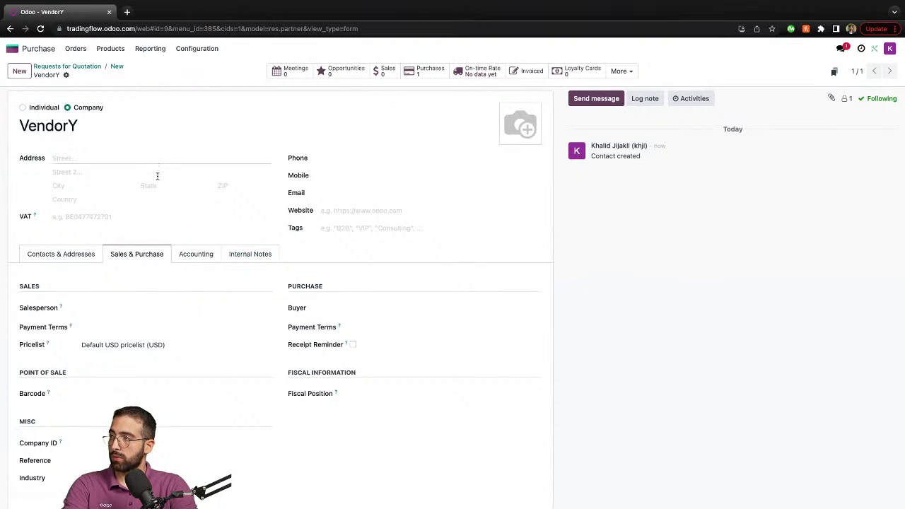
left_click(344, 197)
type("test@")
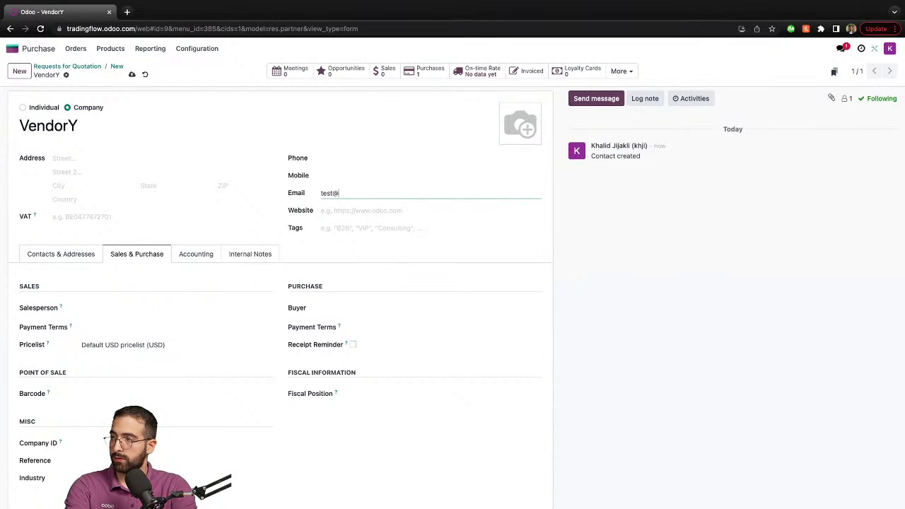
type("test.com")
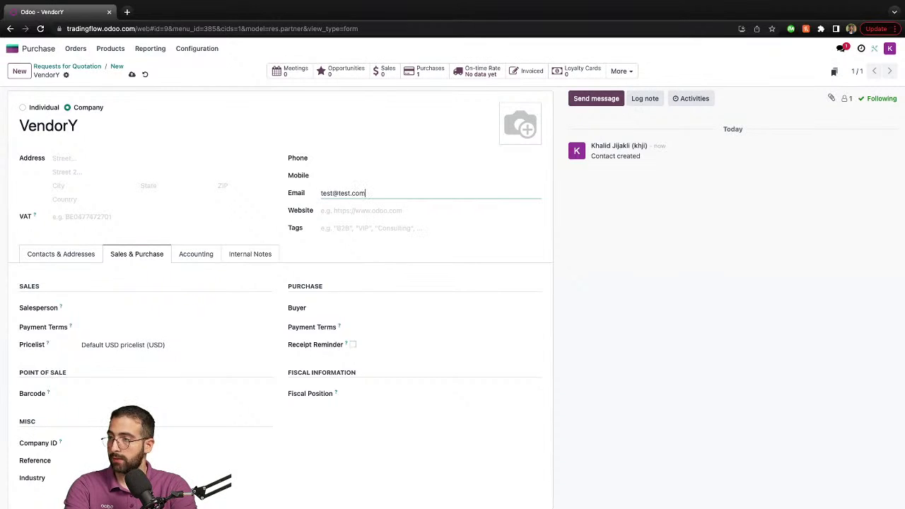
left_click(130, 75)
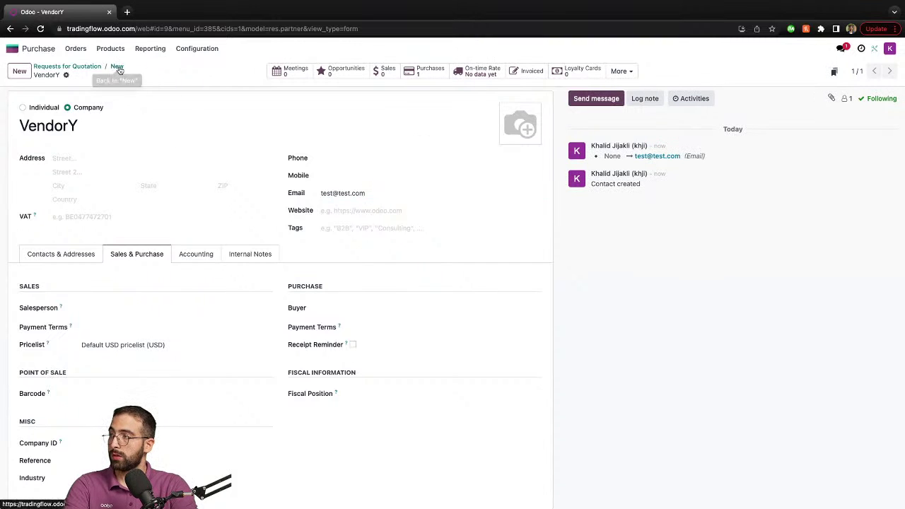
left_click(116, 67)
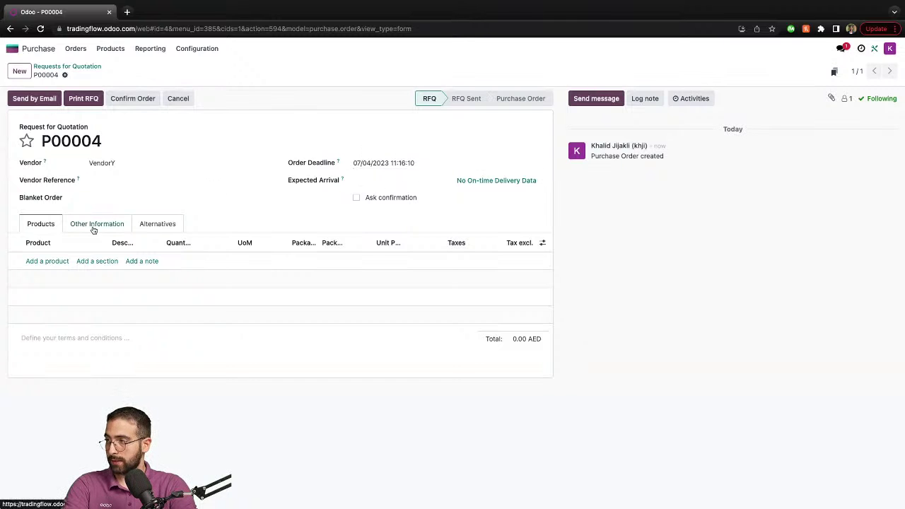
- Add Steel, Wood and Concrete product lines to P00004, each 1 unit at 25.00
left_click(46, 261)
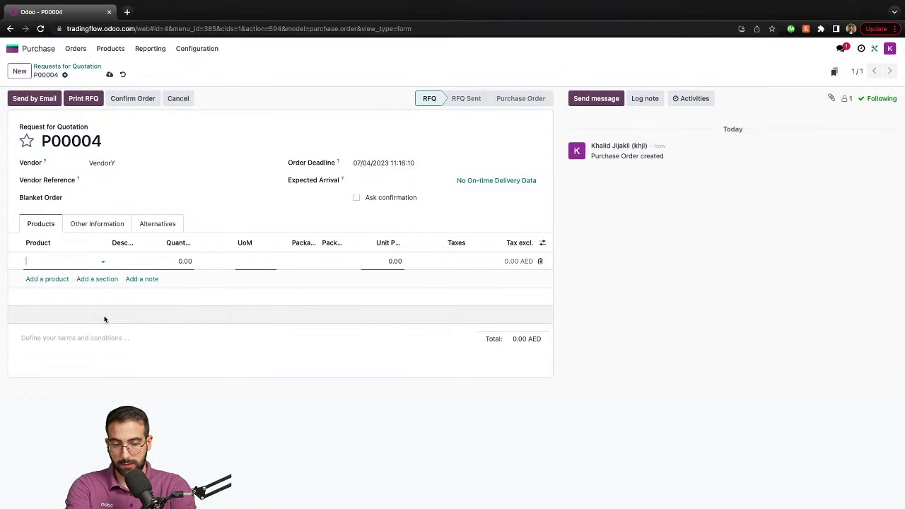
type("Steel")
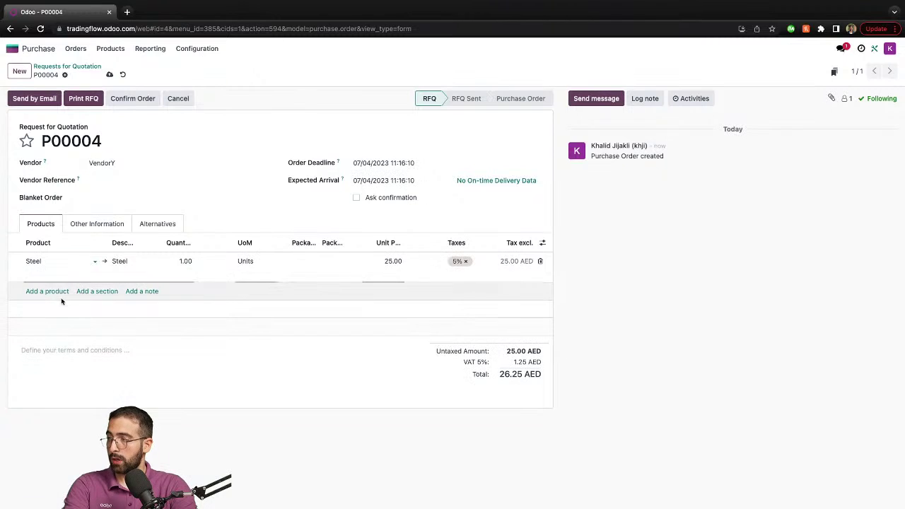
left_click(45, 290)
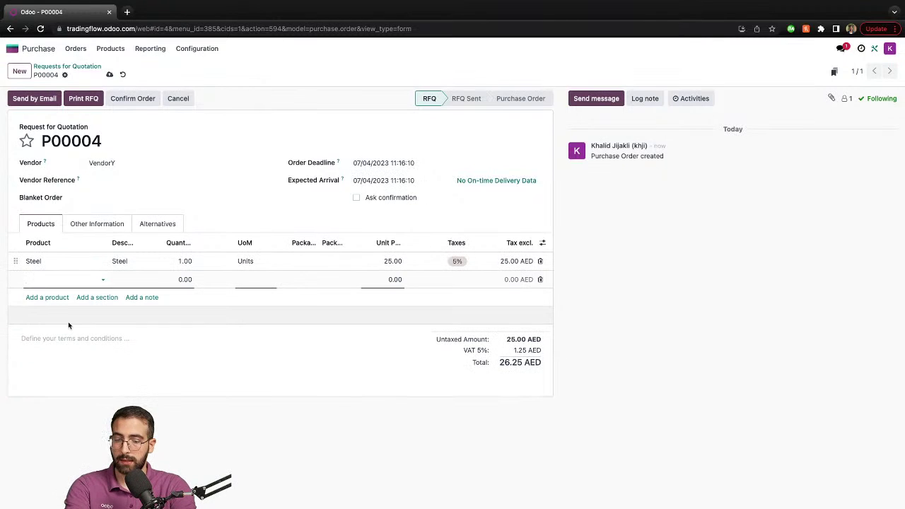
type("Wood")
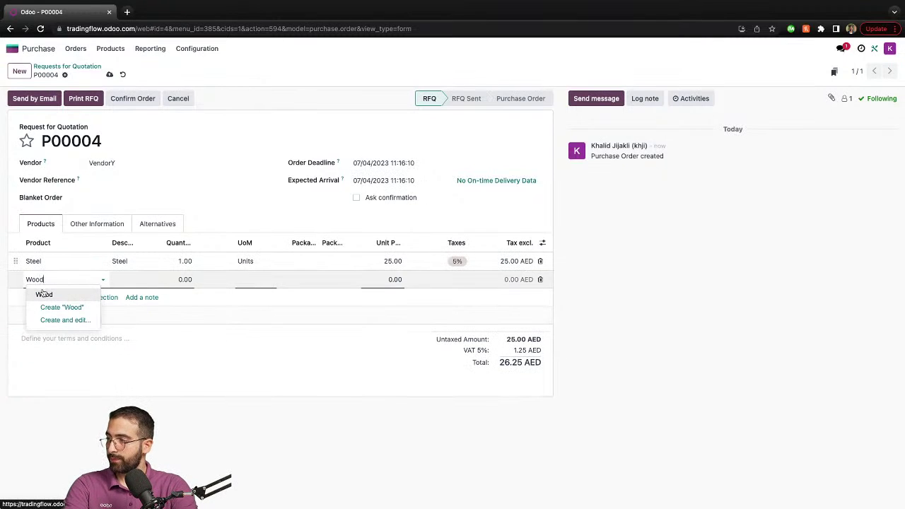
left_click(41, 296)
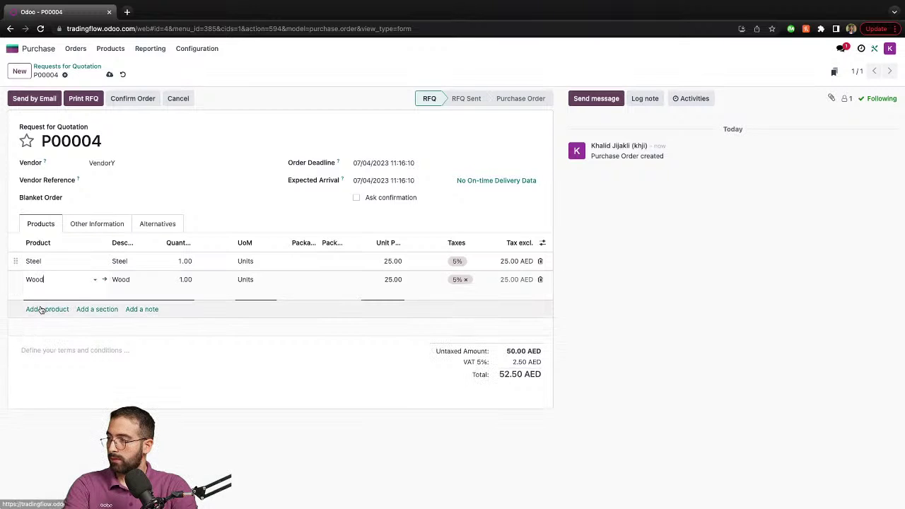
left_click(41, 309)
left_click(59, 296)
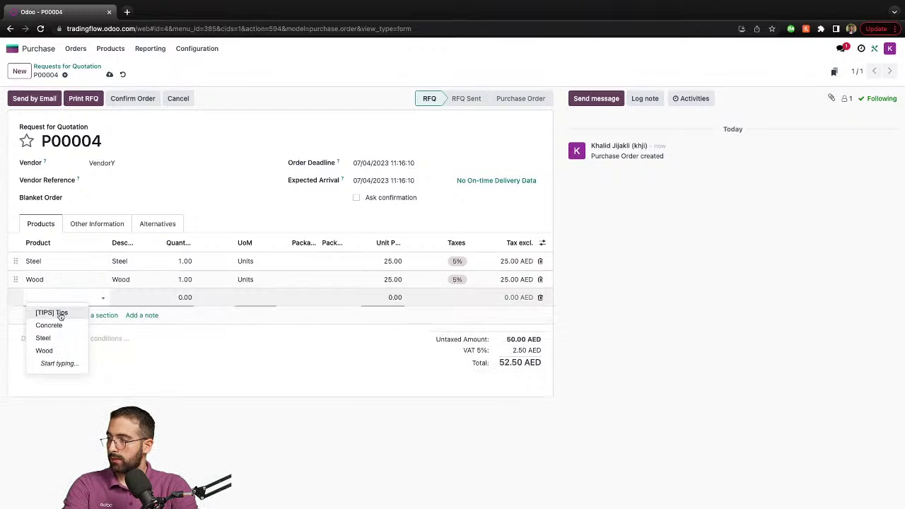
left_click(57, 324)
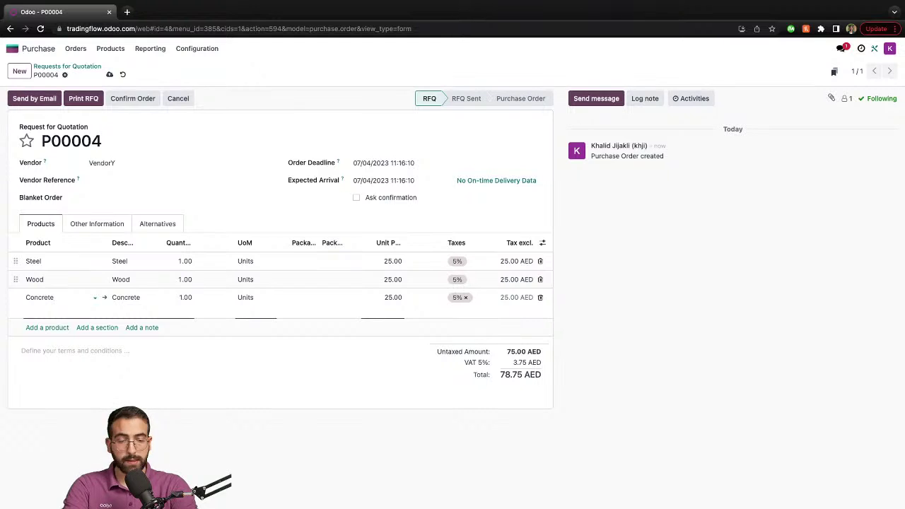
left_click(174, 403)
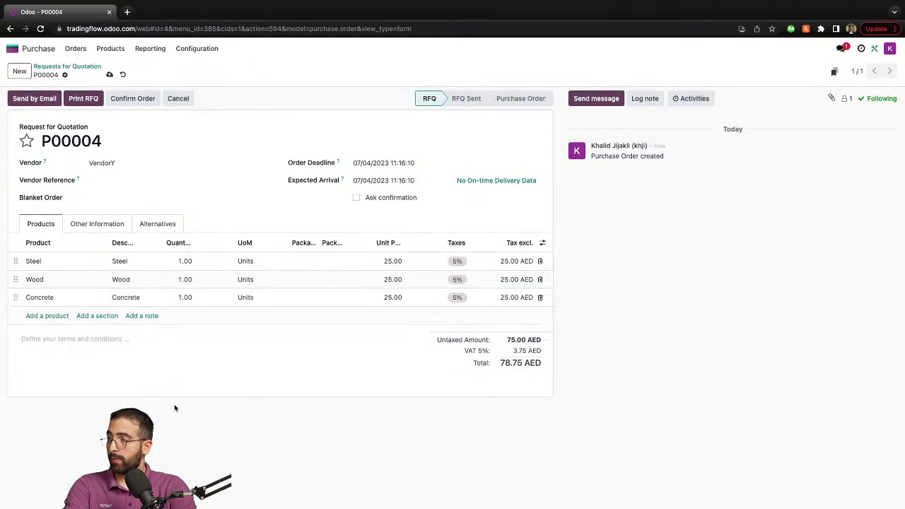
left_click(57, 262)
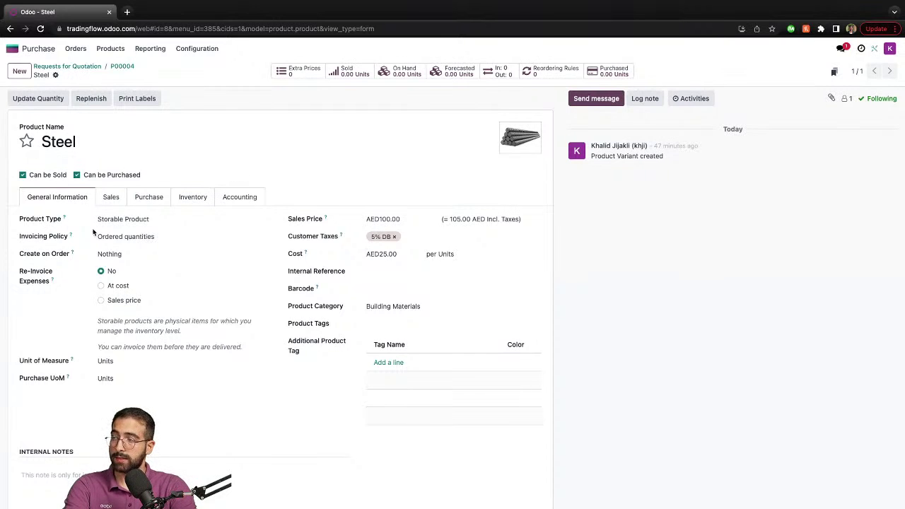
left_click(143, 221)
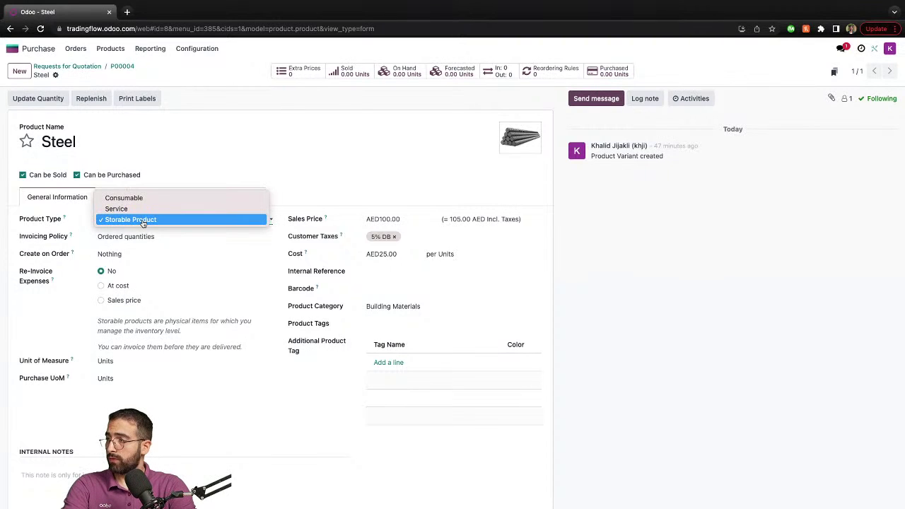
left_click(16, 224)
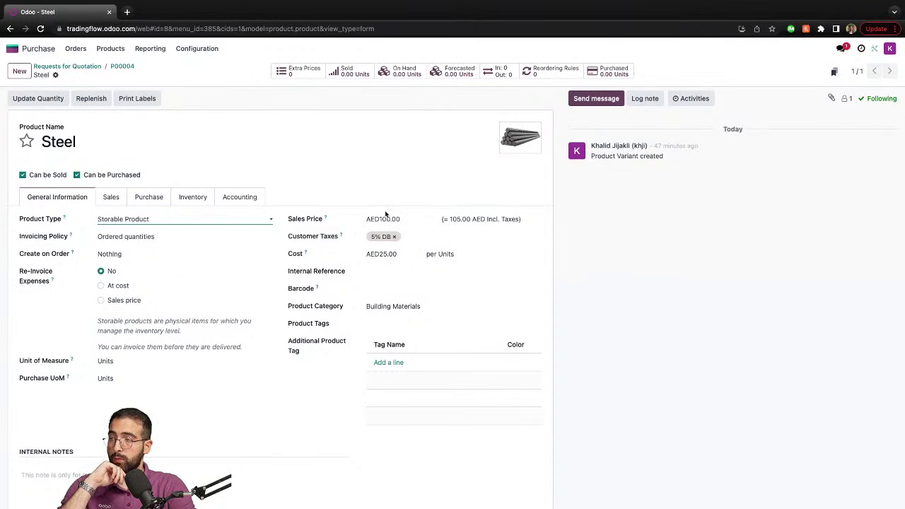
left_click(532, 306)
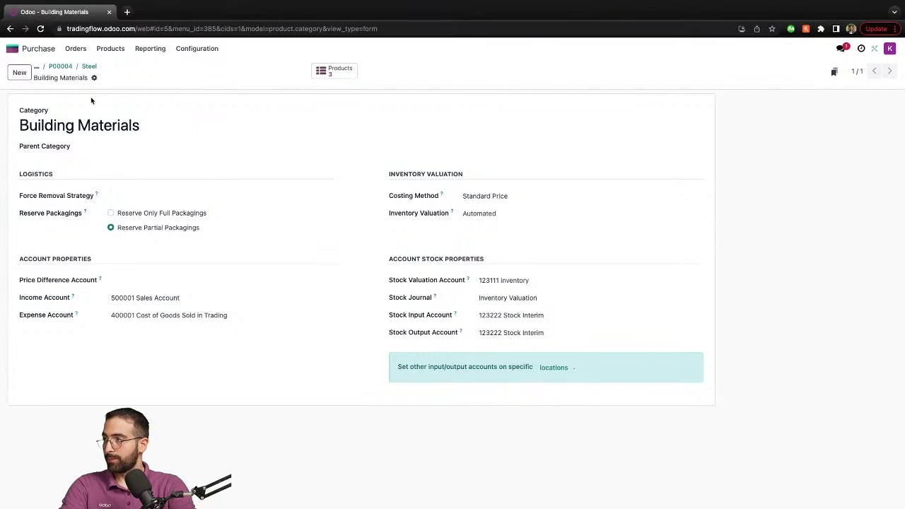
left_click(61, 66)
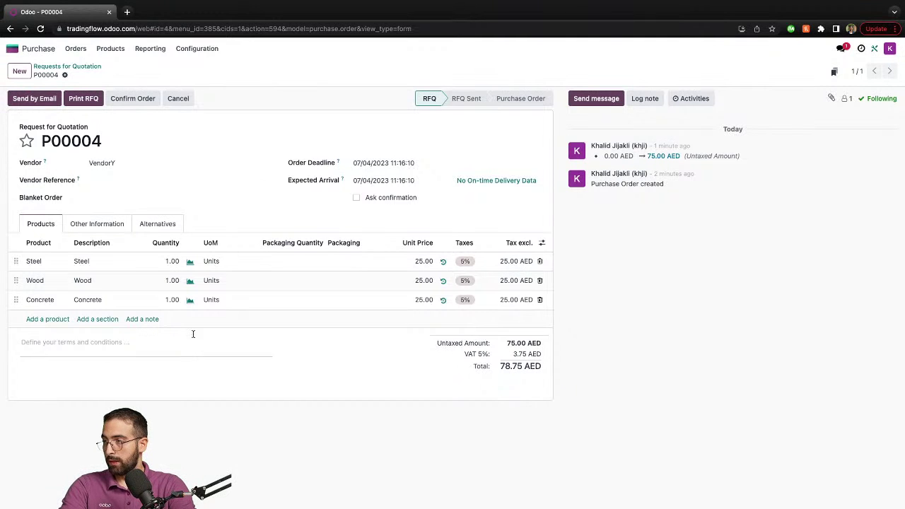
- Set the line quantities to 10 Steel, 25 Wood and 100 Concrete, totalling 3,543.75 AED
left_click(170, 263)
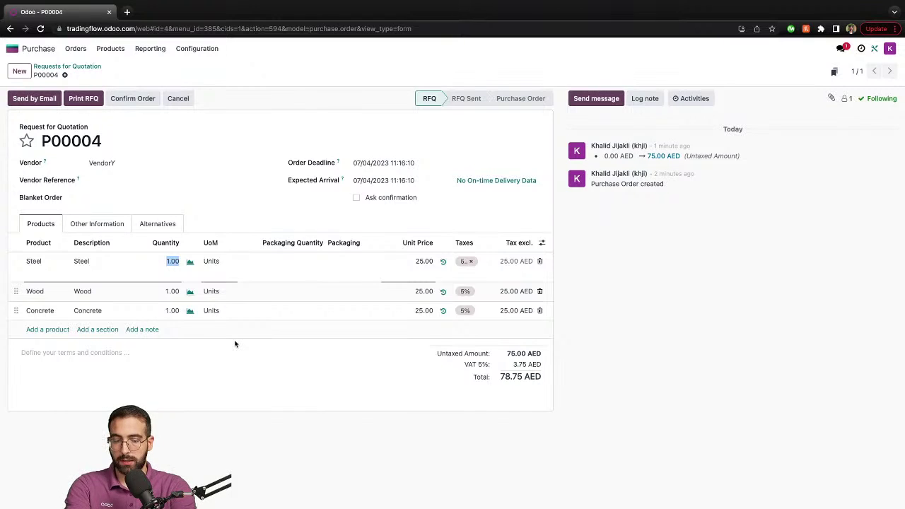
type("10")
key("Return")
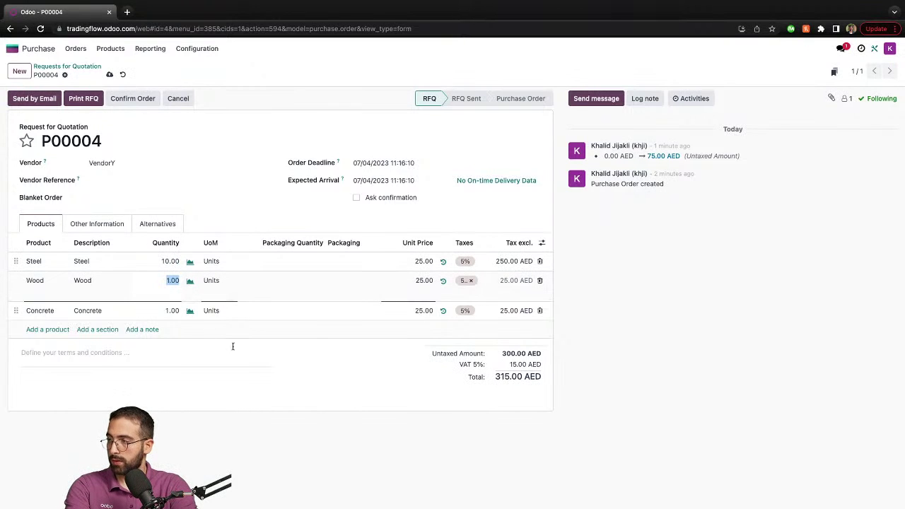
type("25")
key("Return")
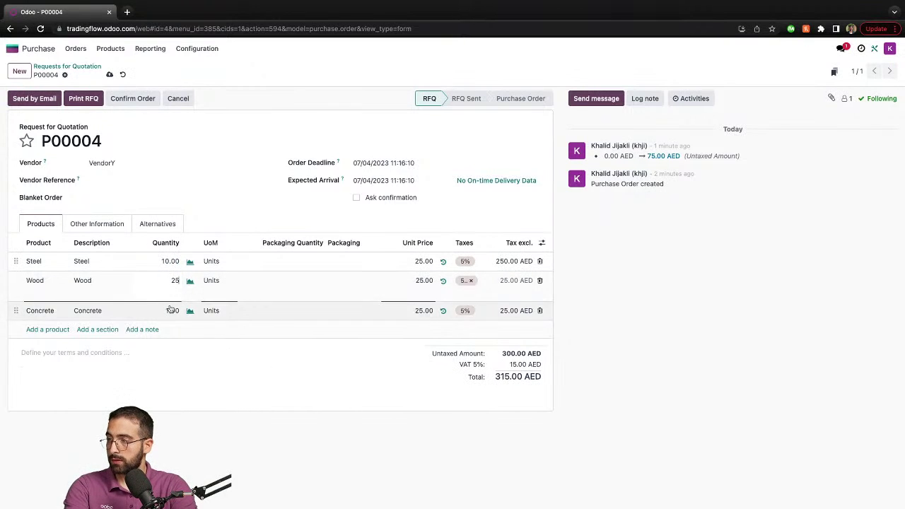
type("1")
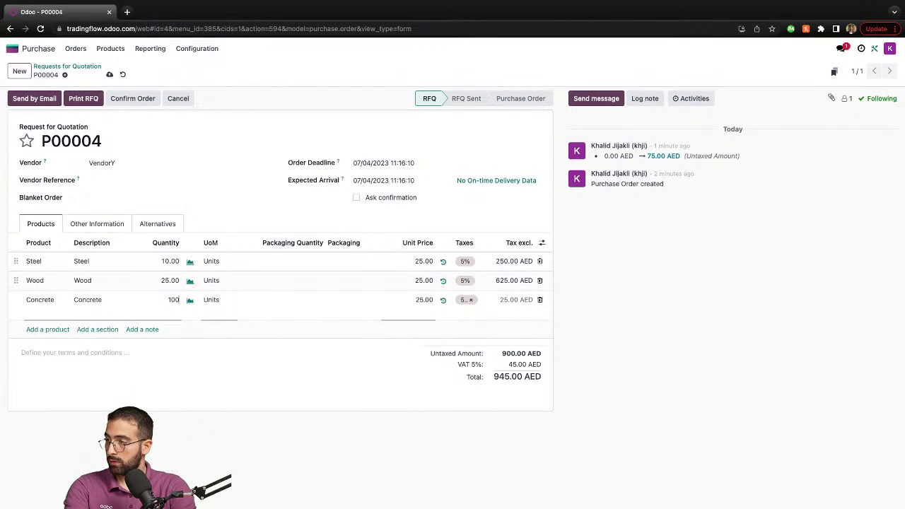
left_click(267, 432)
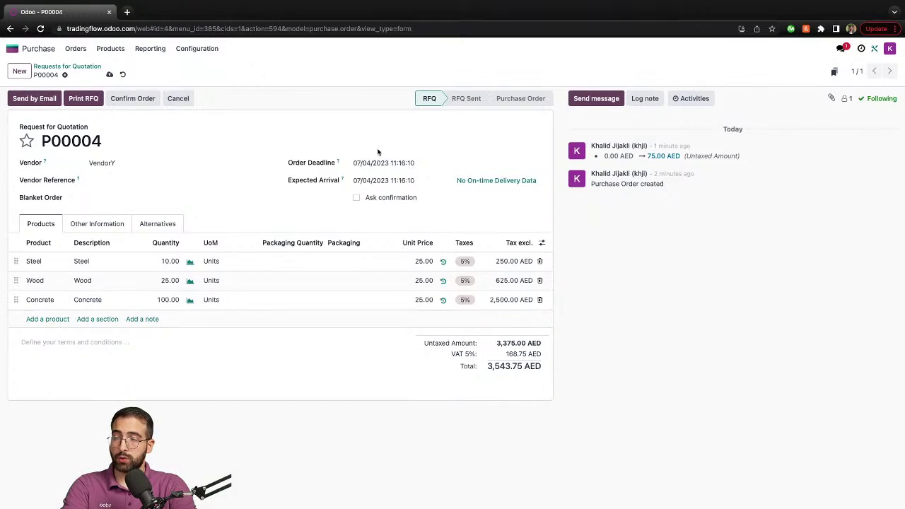
left_click(34, 99)
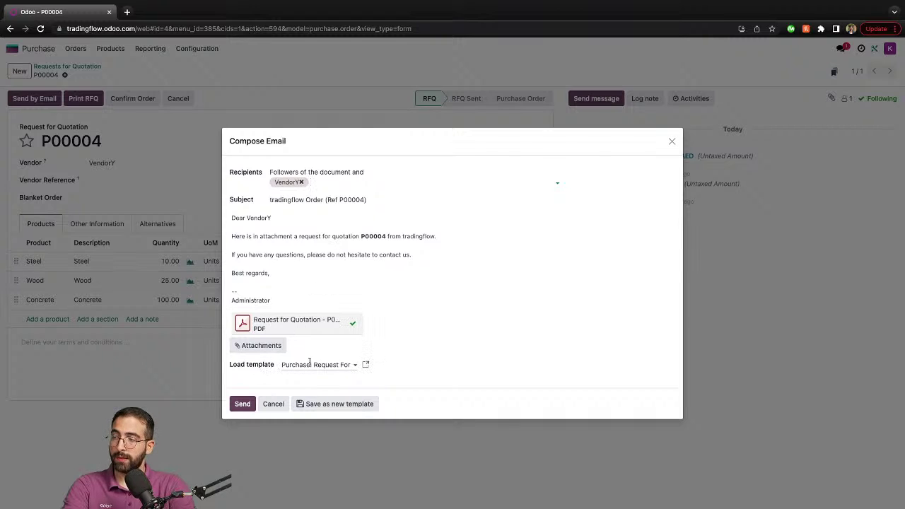
- Review the email template and message, then send the RFQ with its PDF to VendorY
left_click(320, 364)
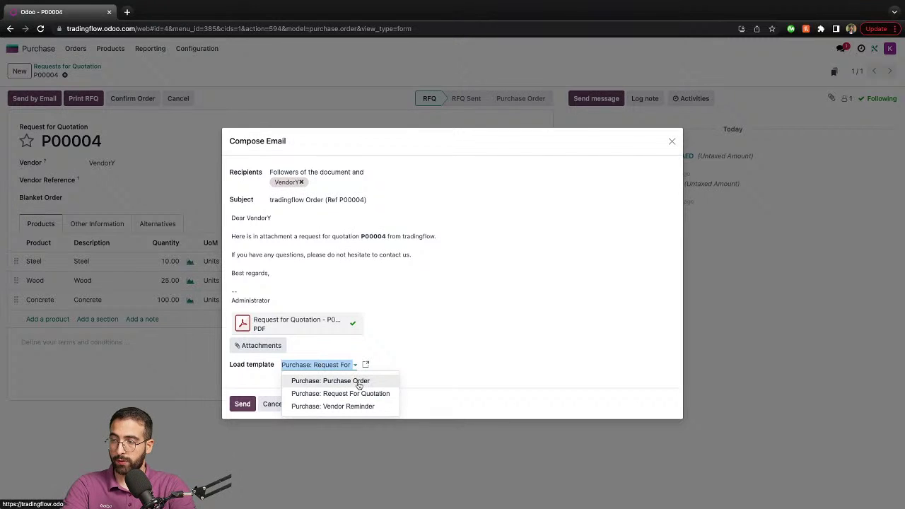
left_click(383, 238)
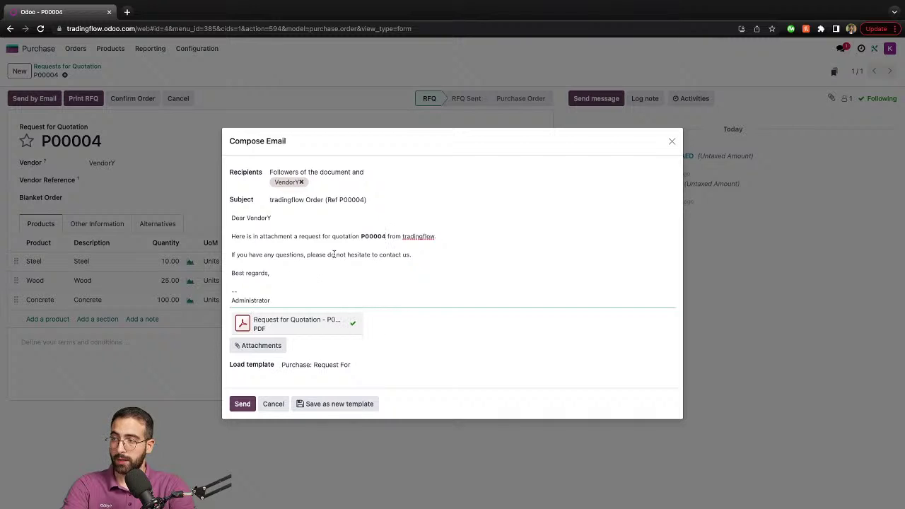
left_click_drag(312, 267, 234, 226)
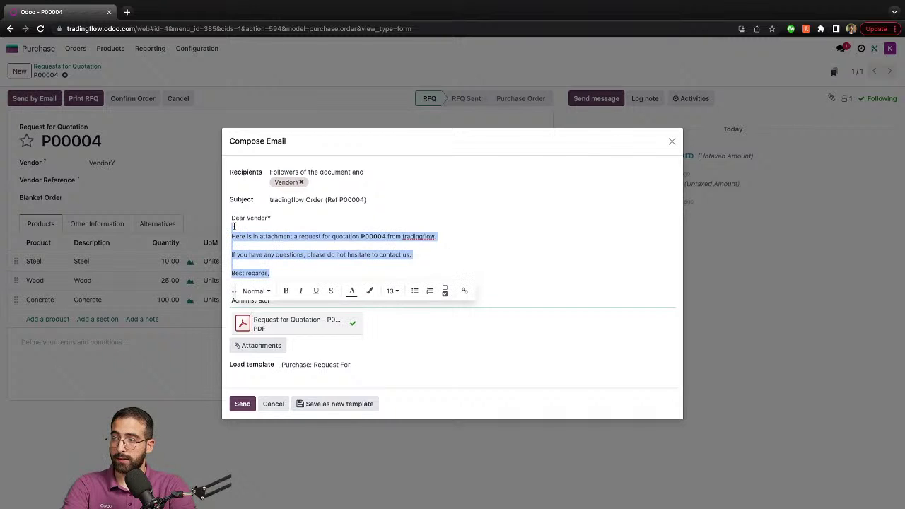
left_click(339, 217)
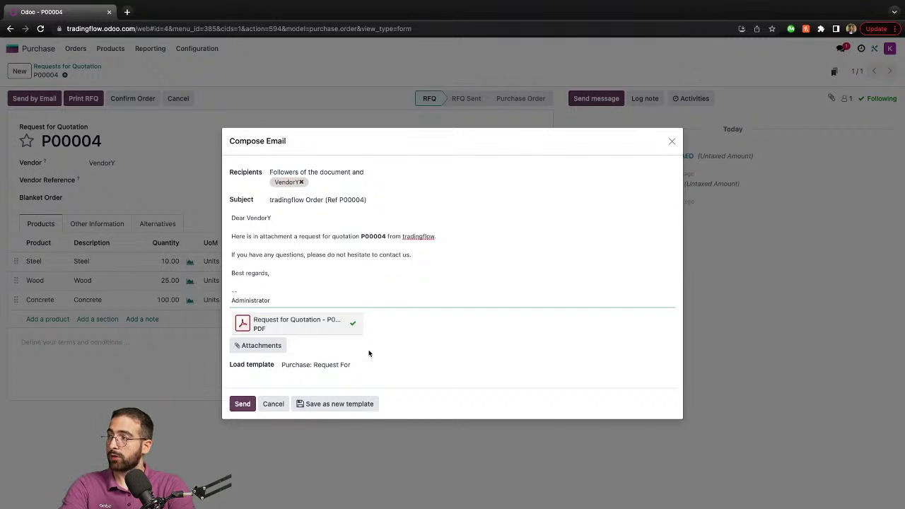
left_click(247, 407)
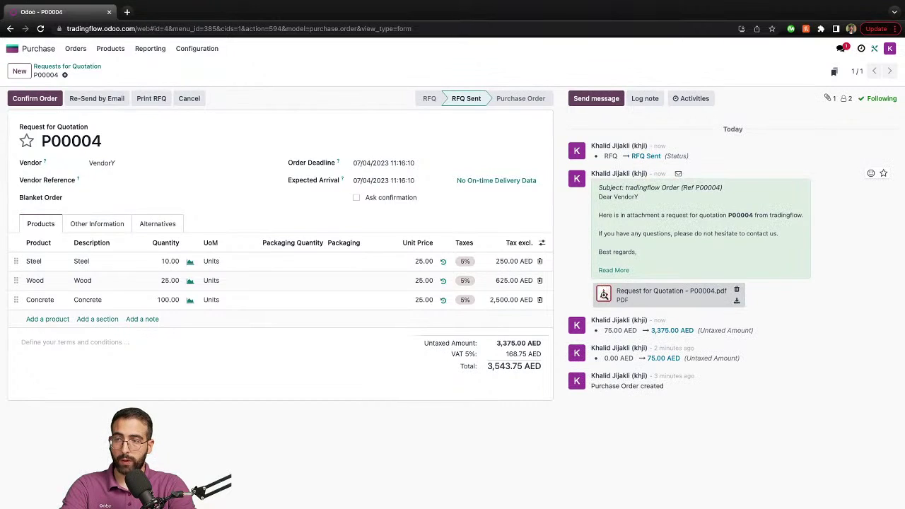
left_click(605, 296)
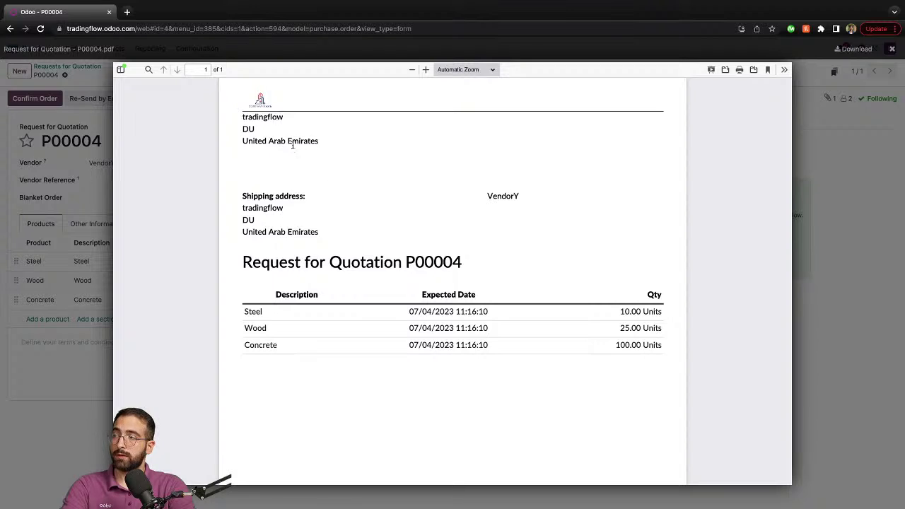
scroll(308, 222, "down", 3)
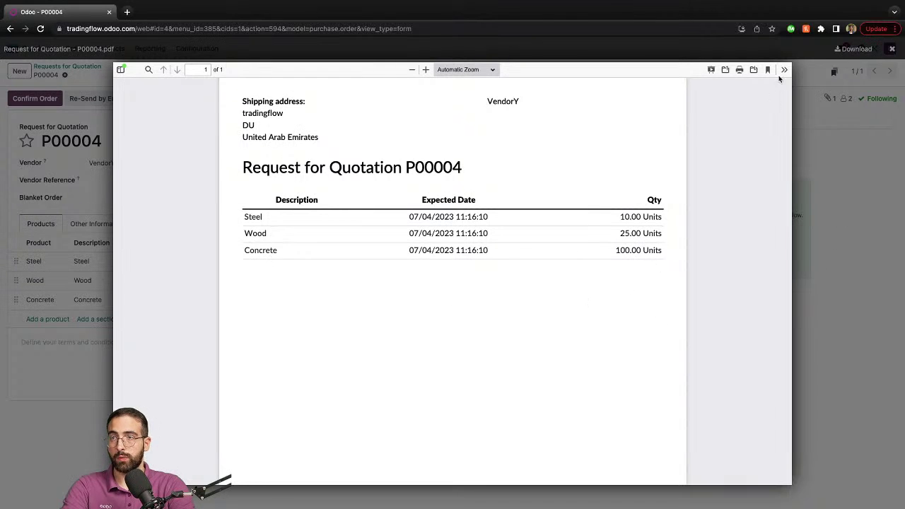
left_click(817, 141)
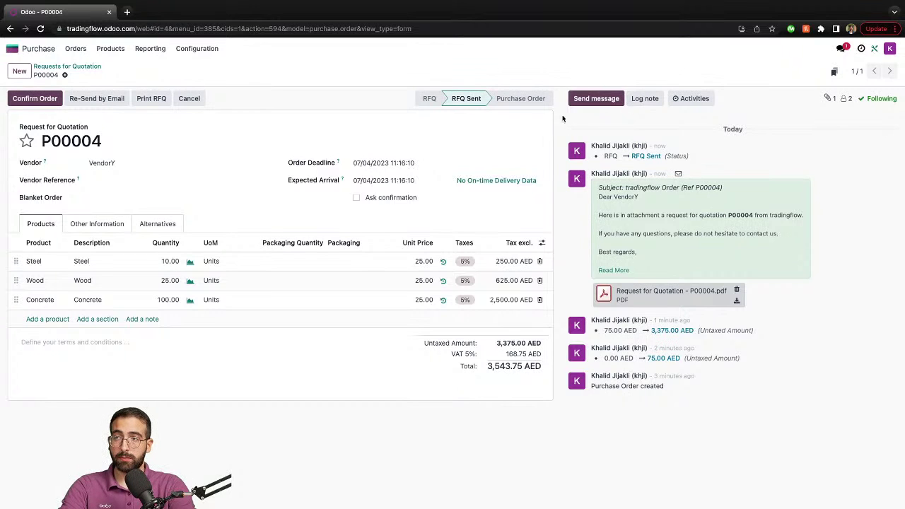
- Log an internal note on P00004 mentioning a colleague: 'hey kindly follow up'
left_click(644, 100)
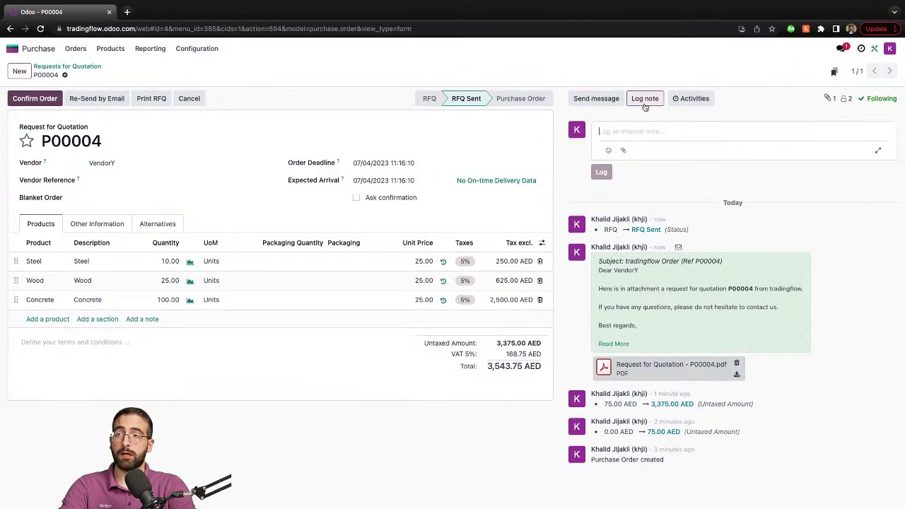
type("@")
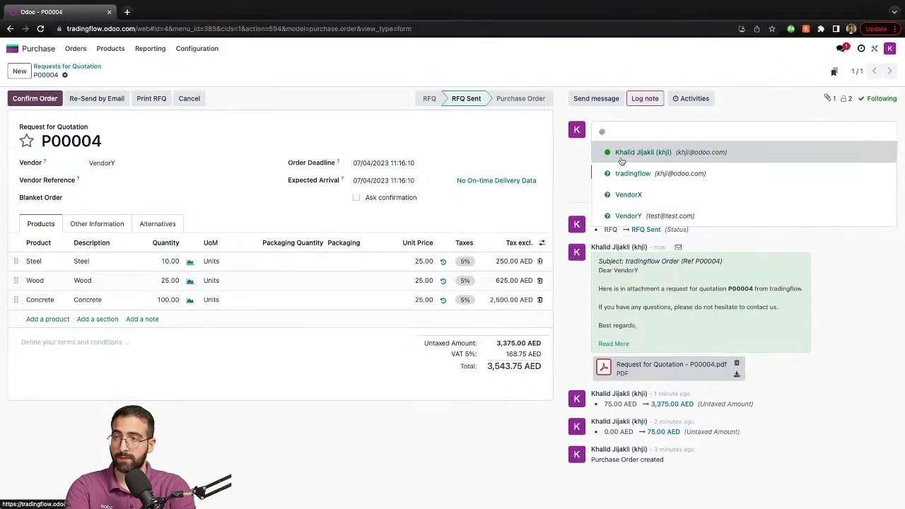
left_click(701, 154)
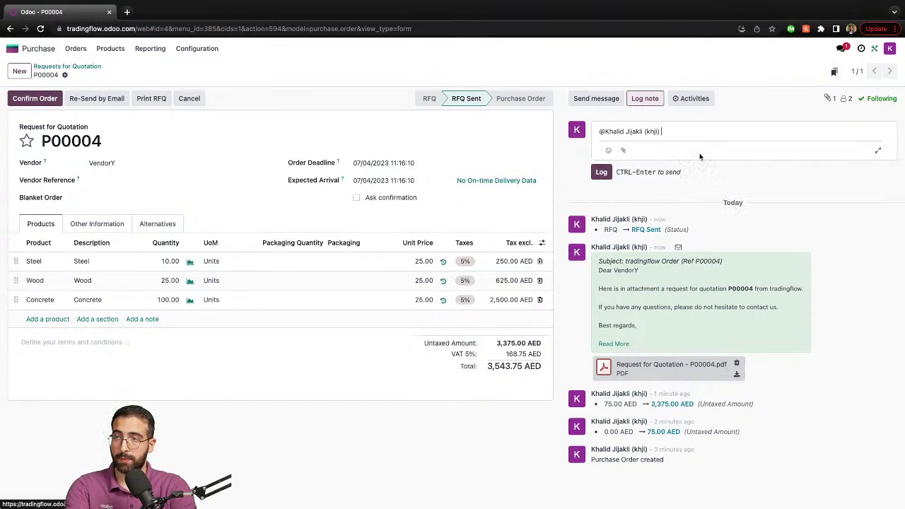
type("- hey kindly follow up")
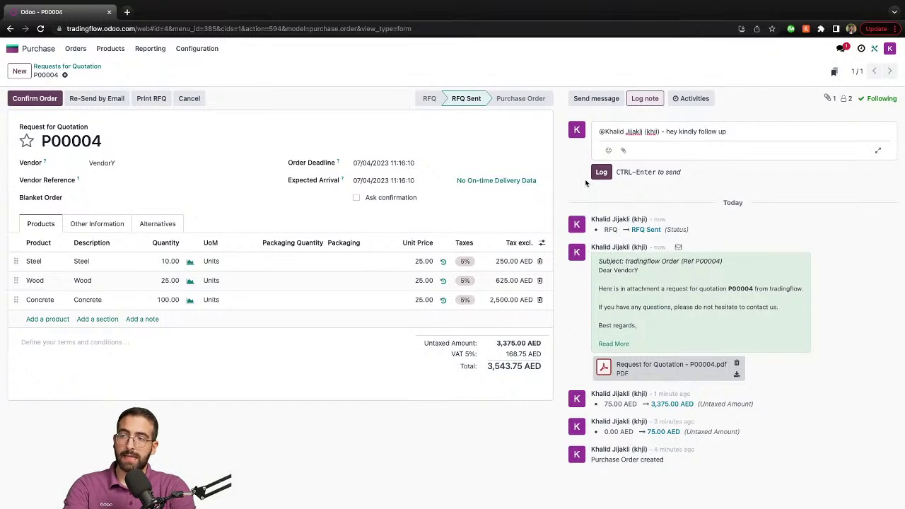
left_click(601, 172)
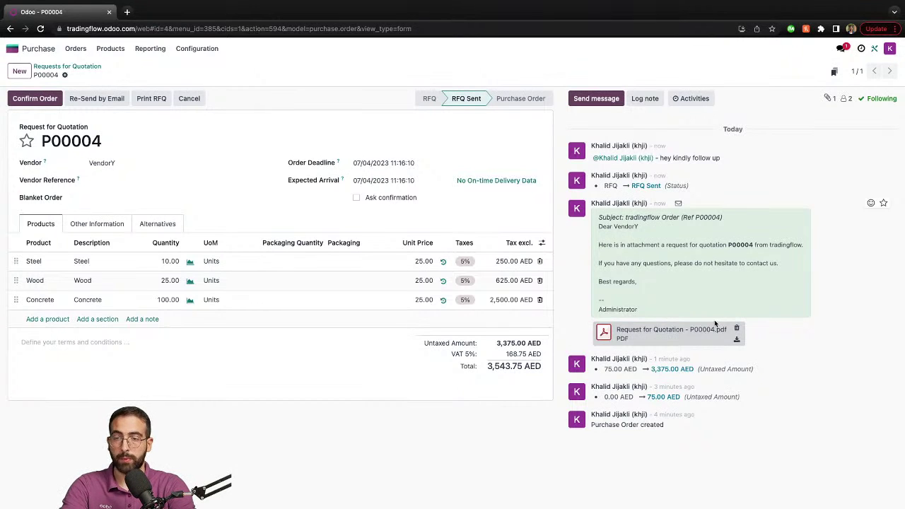
- Schedule a Call activity on P00004 with the note 'call vendor'
left_click(681, 102)
left_click(317, 215)
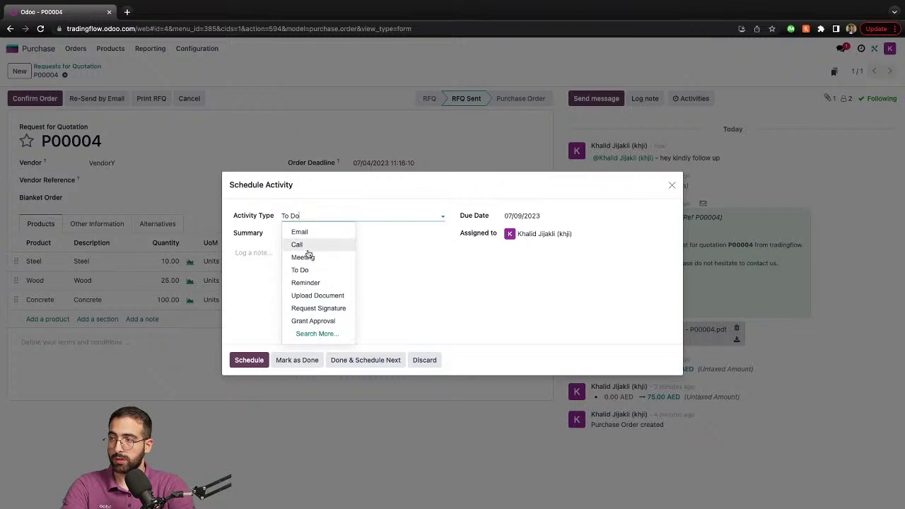
left_click(305, 246)
left_click(282, 257)
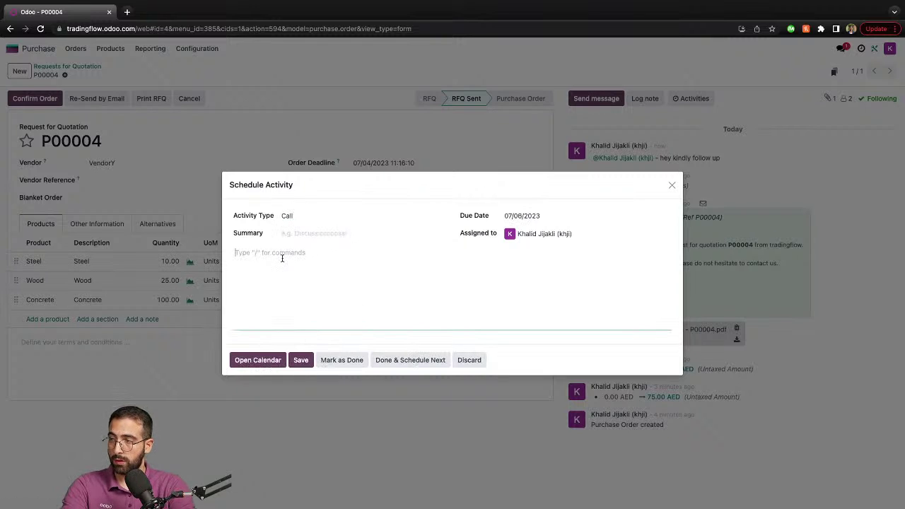
type("ca")
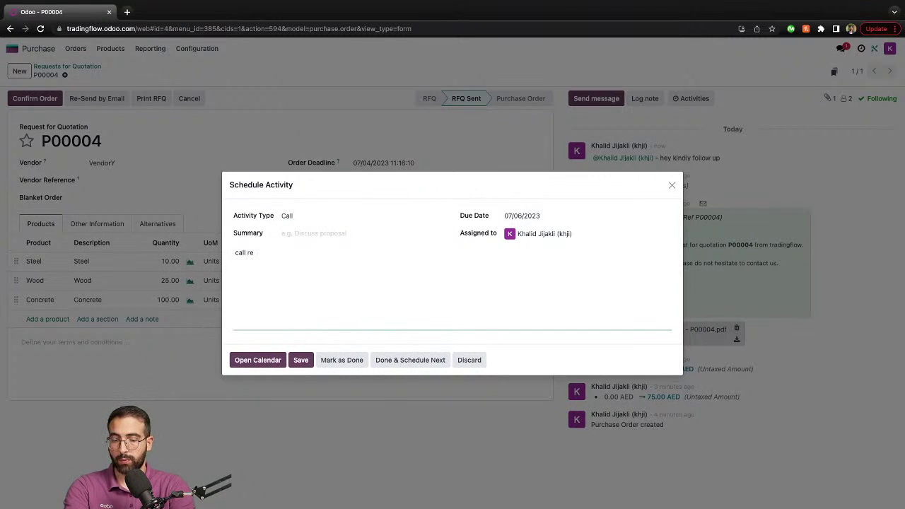
type("ll vendo")
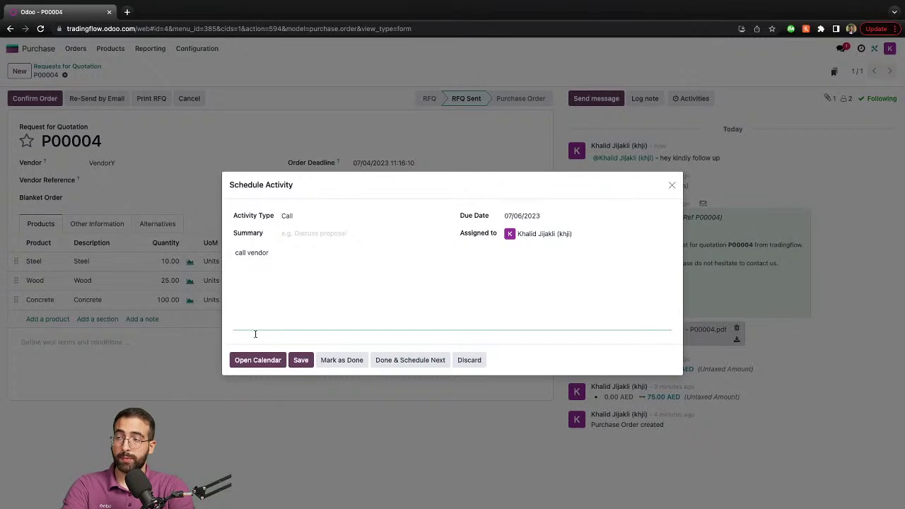
left_click(298, 359)
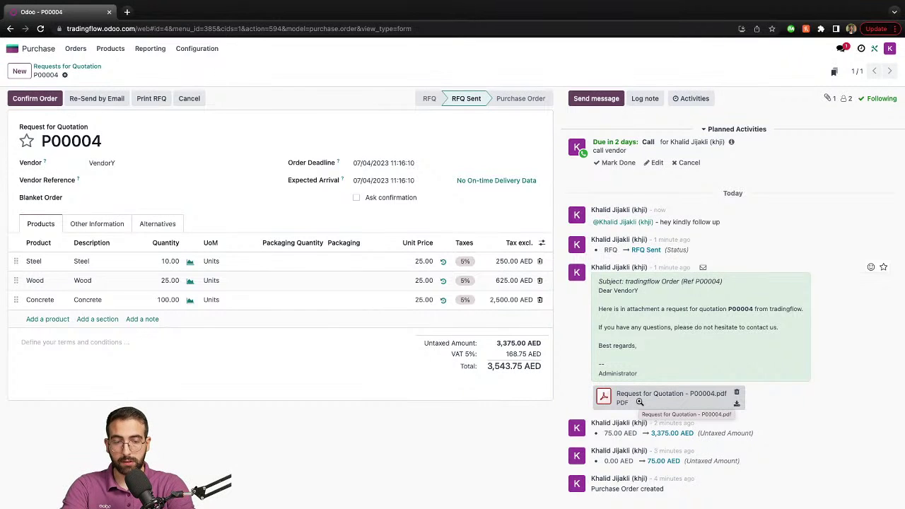
- Mark the call vendor activity done with the feedback 'good'
left_click(614, 163)
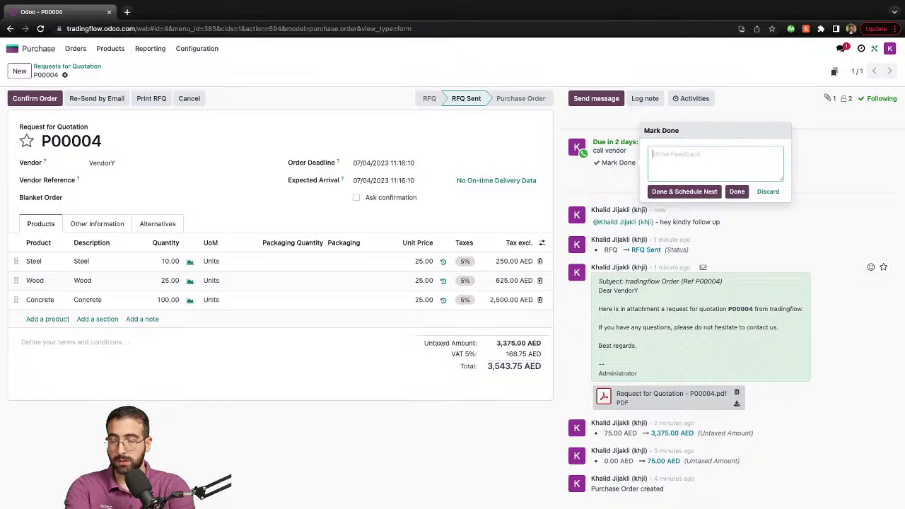
type("good")
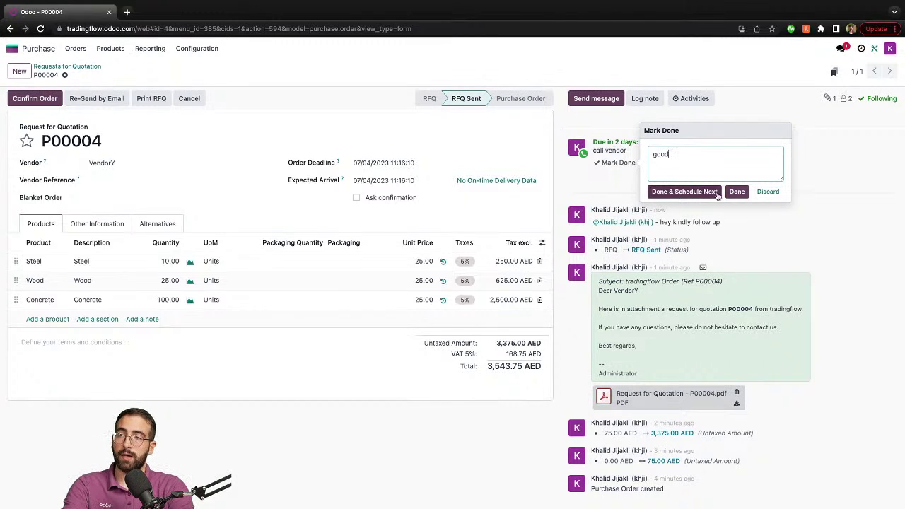
left_click(735, 191)
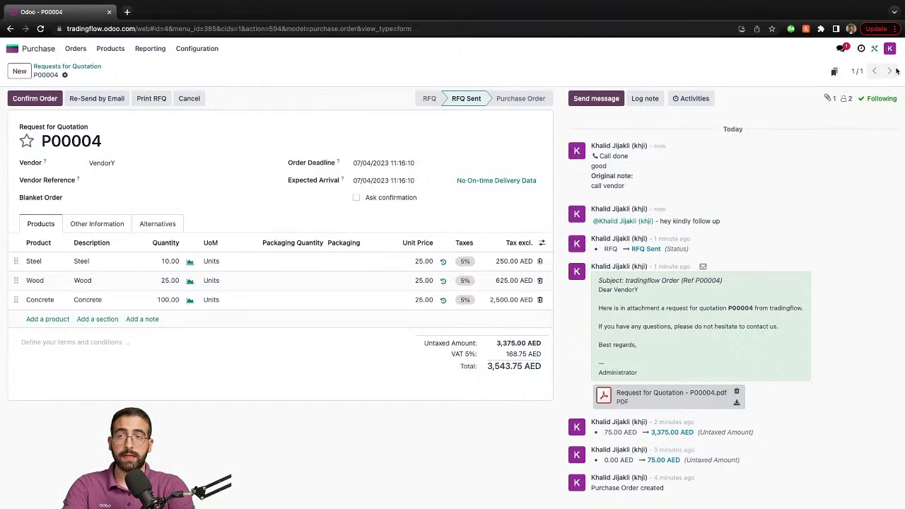
- Check the upcoming scheduled activities, then confirm P00004 as a purchase order
left_click(860, 49)
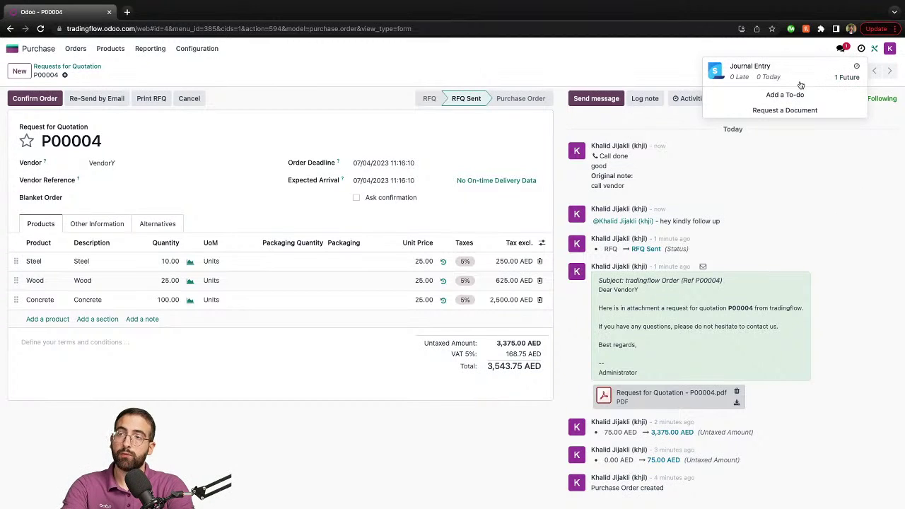
left_click(860, 50)
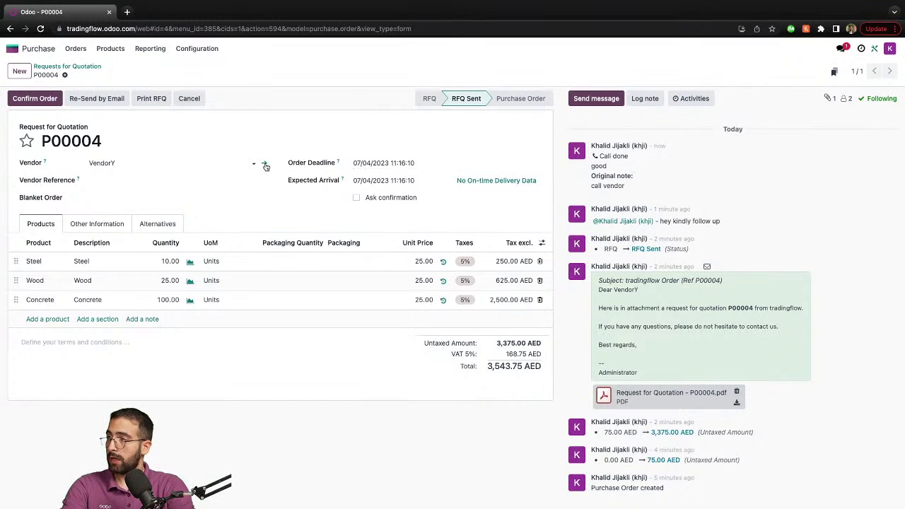
left_click(34, 98)
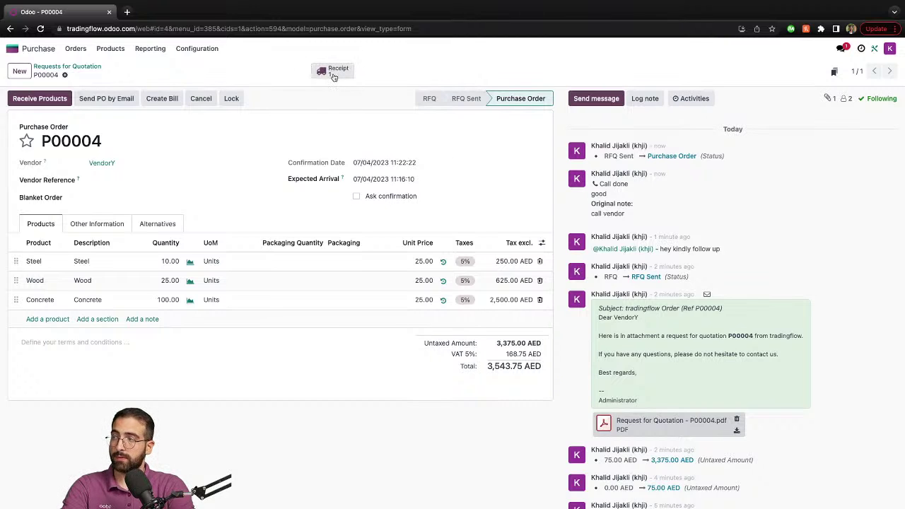
- On receipt WH/IN/00004, enter done quantities 10 Steel, 25 Wood, 100 Concrete and validate
left_click(55, 102)
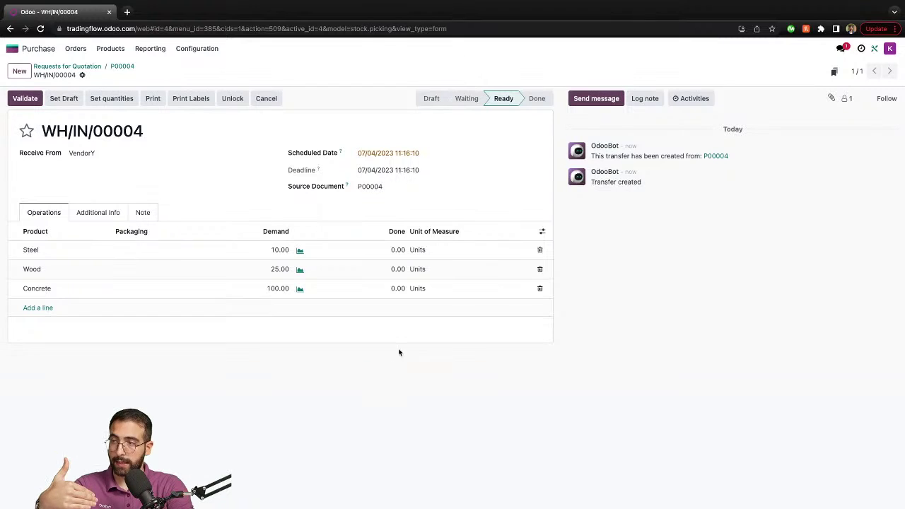
left_click(387, 250)
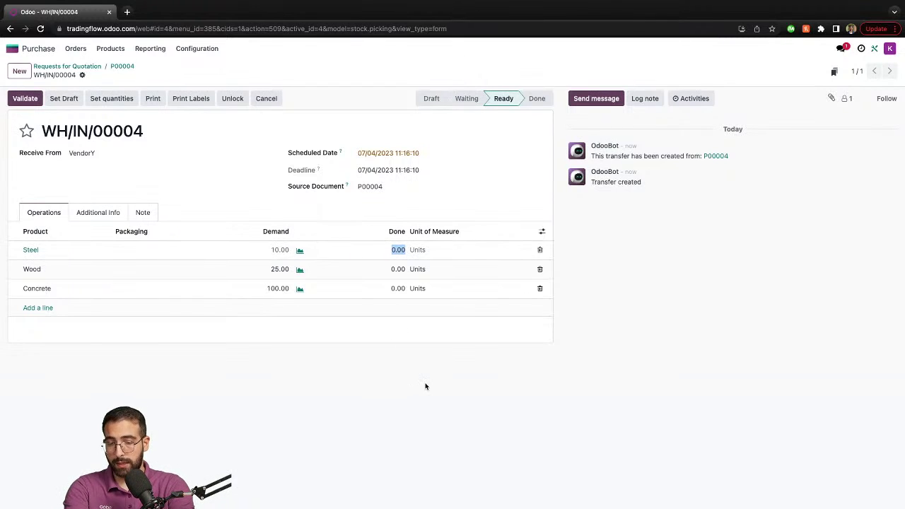
type("10")
left_click(393, 269)
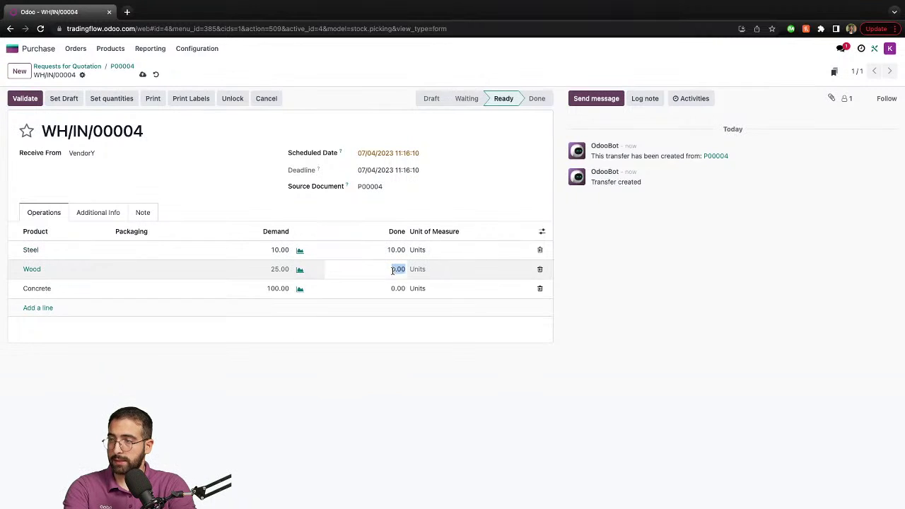
type("25")
left_click(441, 389)
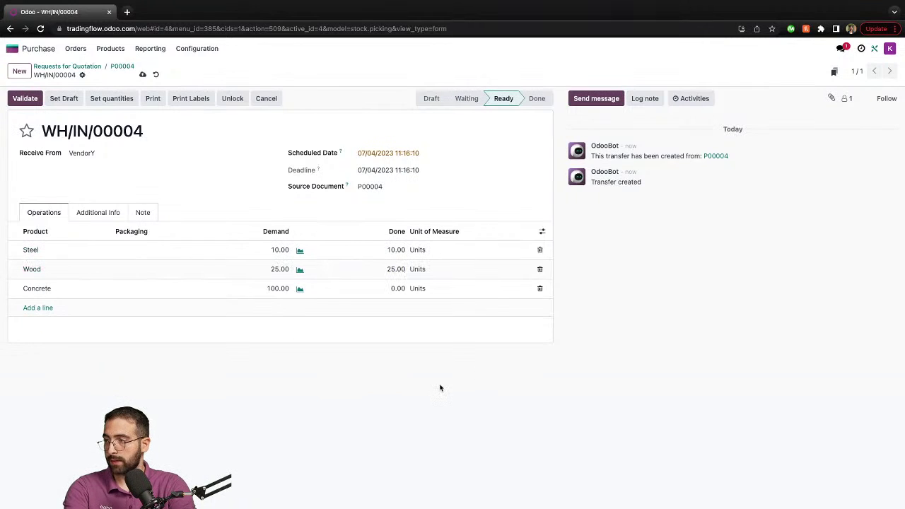
left_click(395, 288)
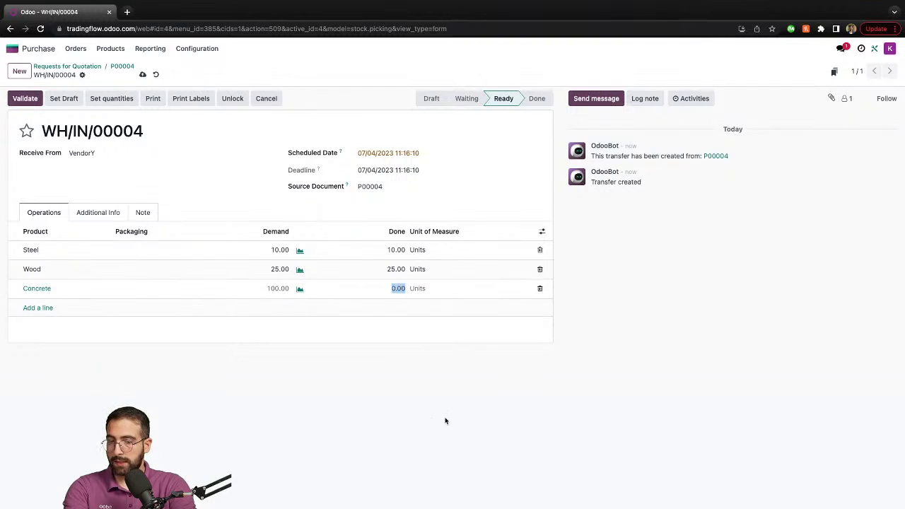
type("100")
left_click(398, 436)
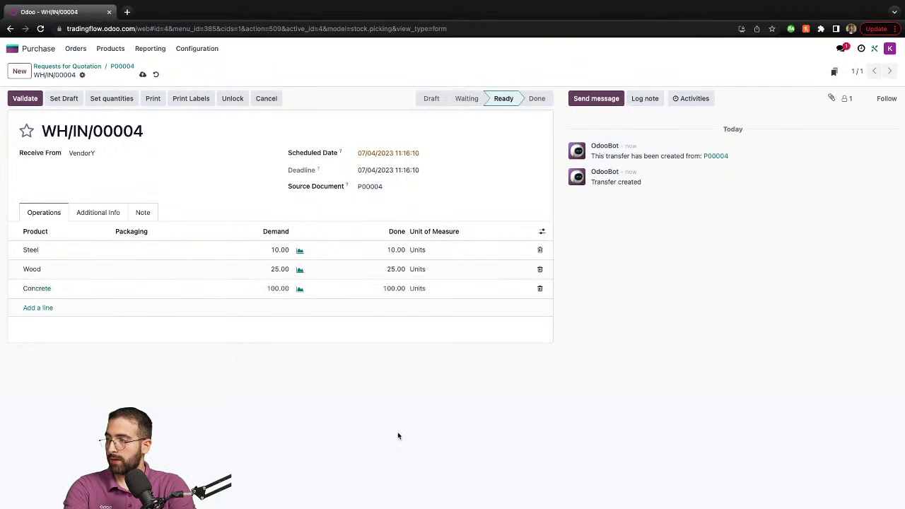
left_click(14, 100)
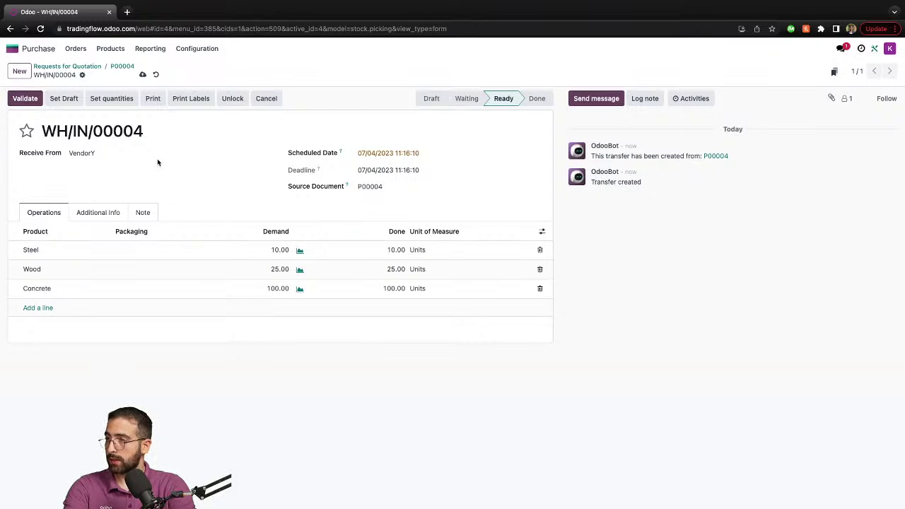
left_click(24, 101)
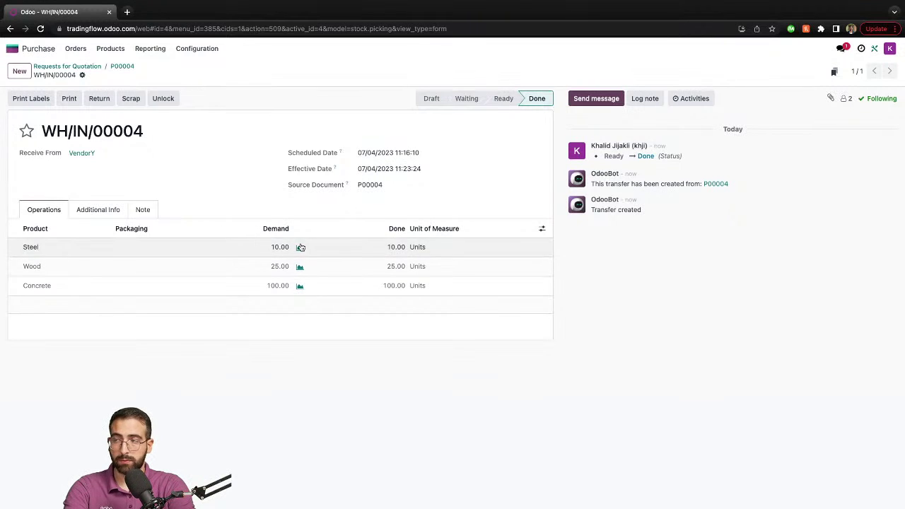
- Create a vendor bill from P00004 dated 07/04/2023 and post it as BILL/2023/07/0001
left_click(122, 66)
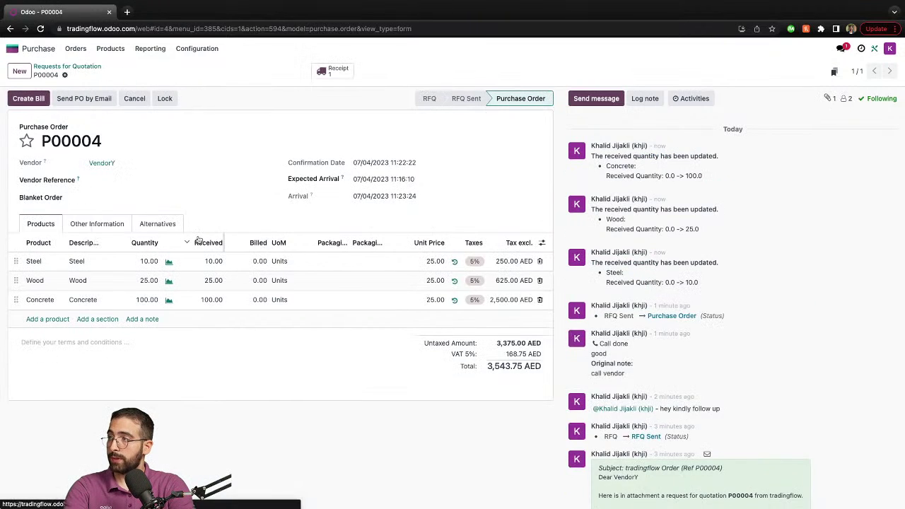
left_click(23, 100)
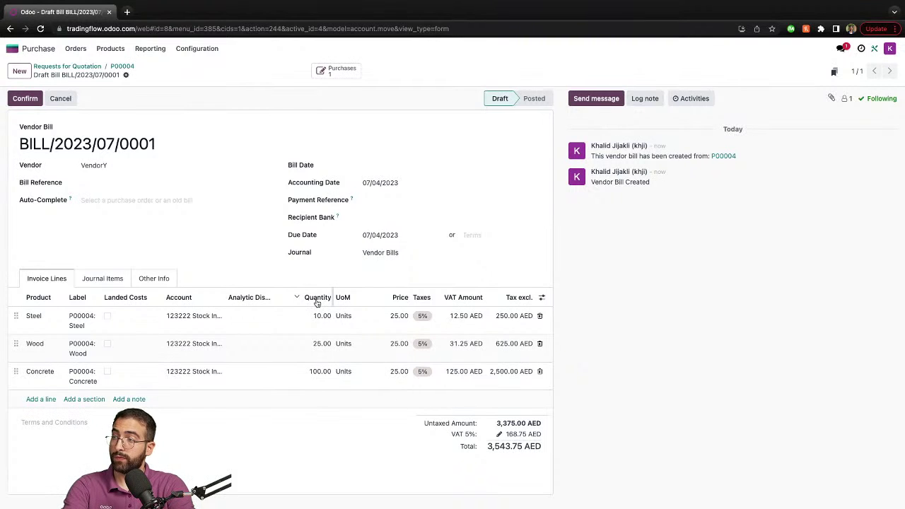
left_click(369, 169)
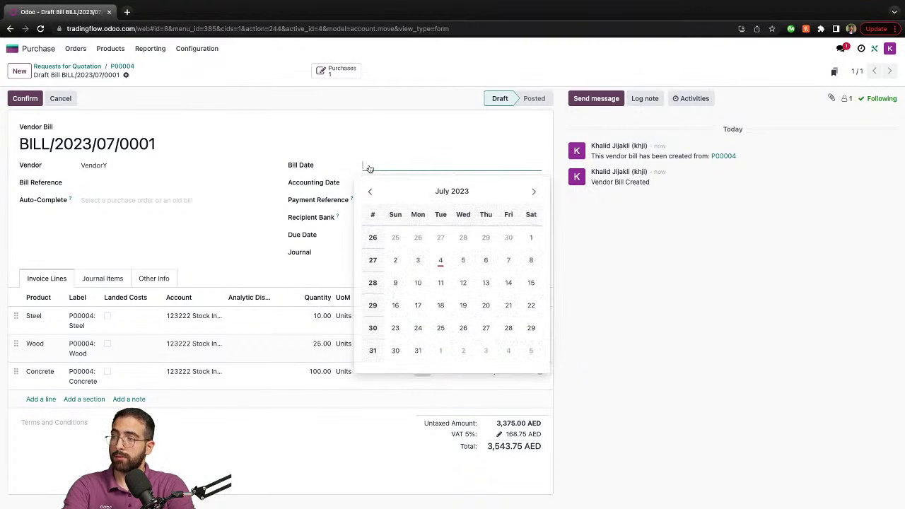
left_click(441, 261)
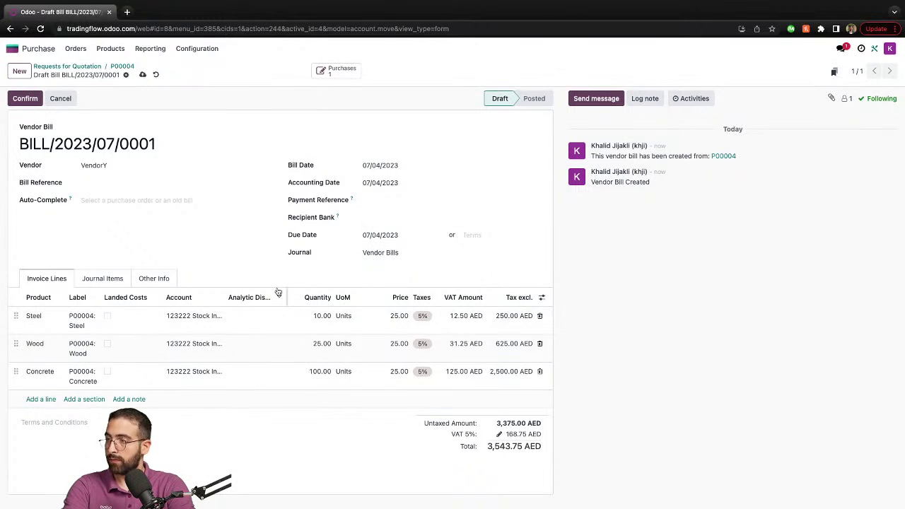
left_click(21, 98)
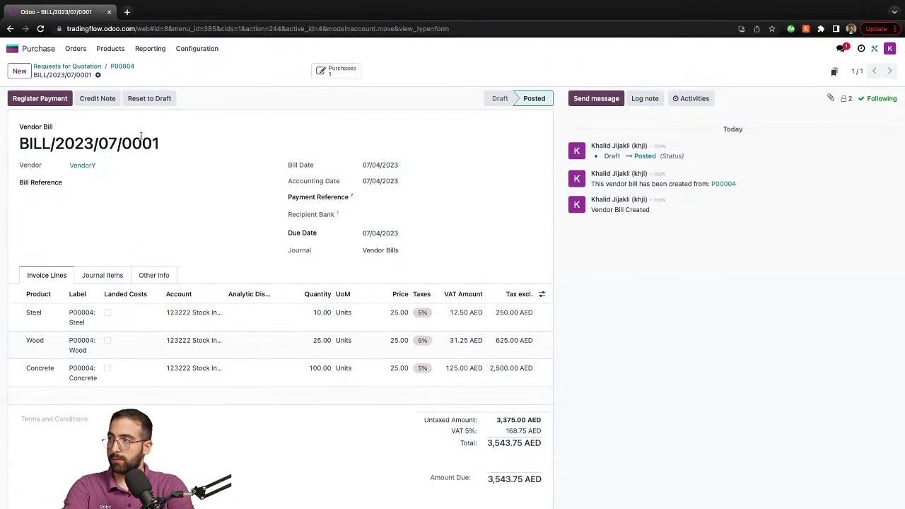
- Register full payment of the 3,543.75 AED bill through the Bank journal, then go back to P00004
left_click(43, 101)
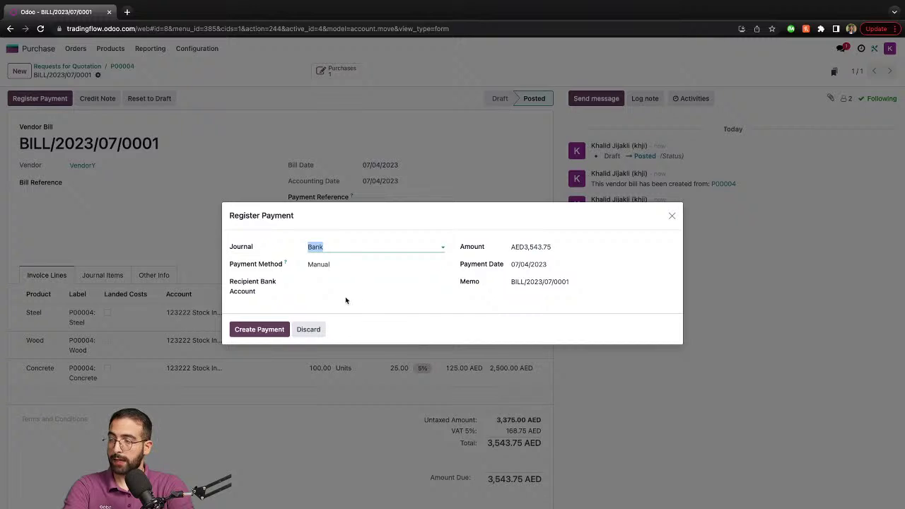
left_click(328, 243)
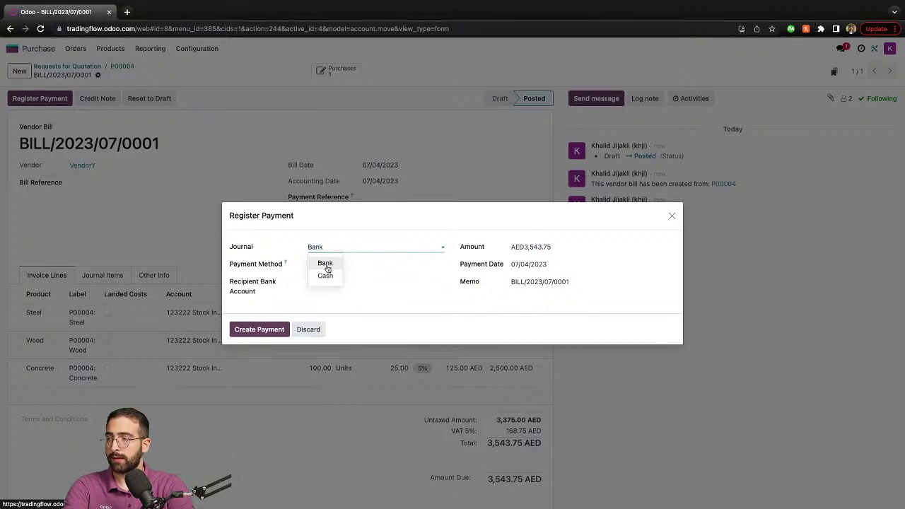
left_click(325, 263)
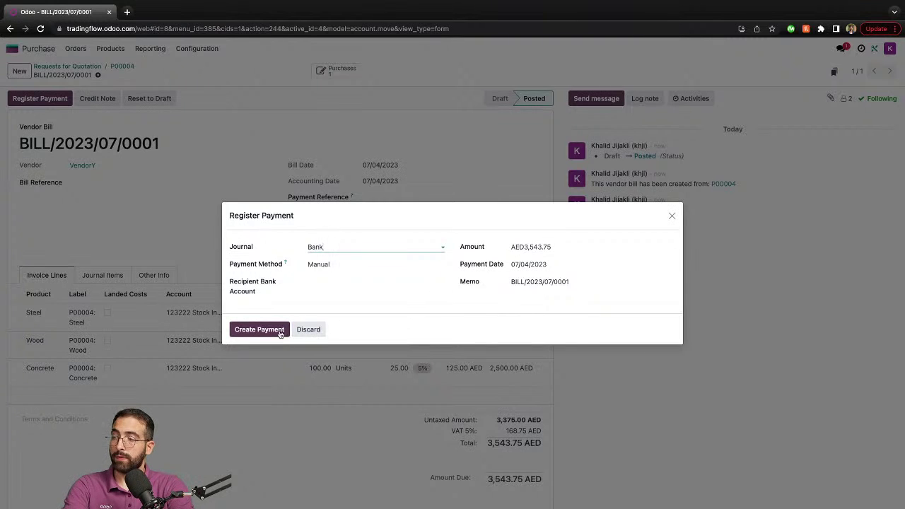
left_click(259, 330)
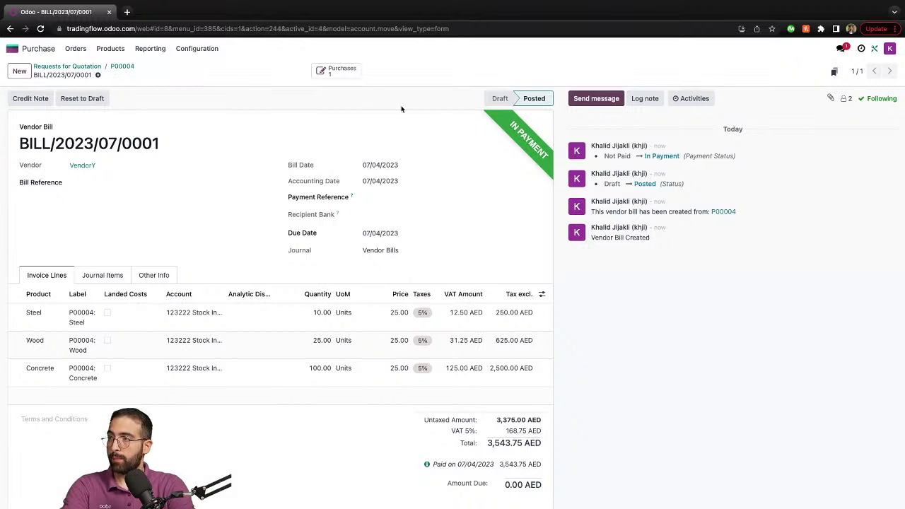
left_click(122, 66)
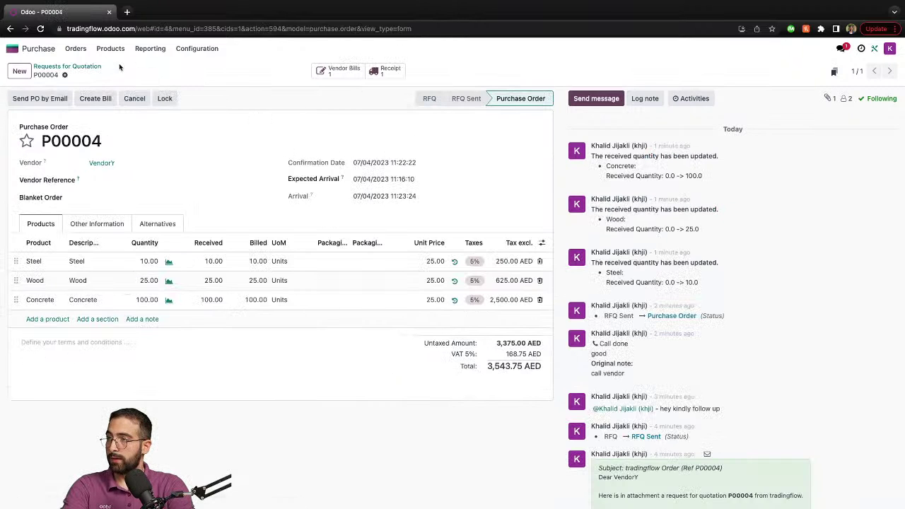
- Check P00004's receipt, then open Inventory Products showing Concrete 400, Steel 10 and Wood 25 on hand
left_click(393, 72)
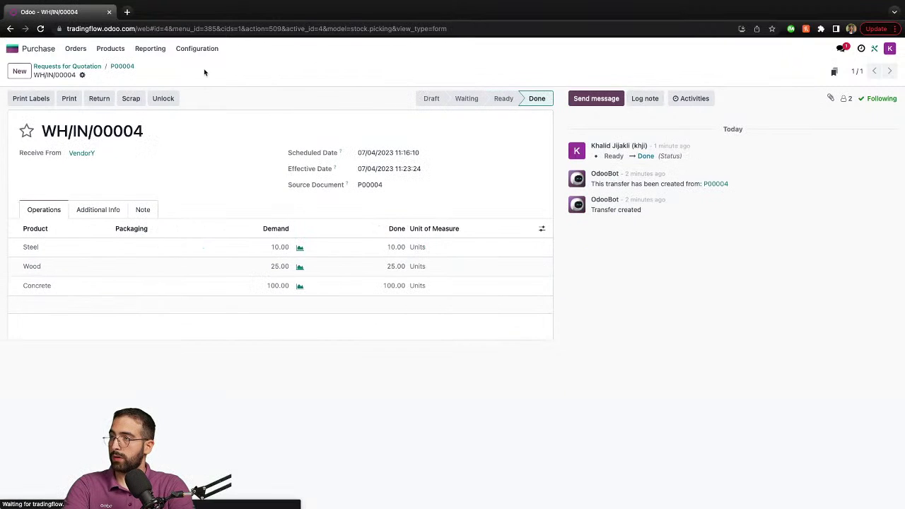
left_click(14, 50)
type("inven")
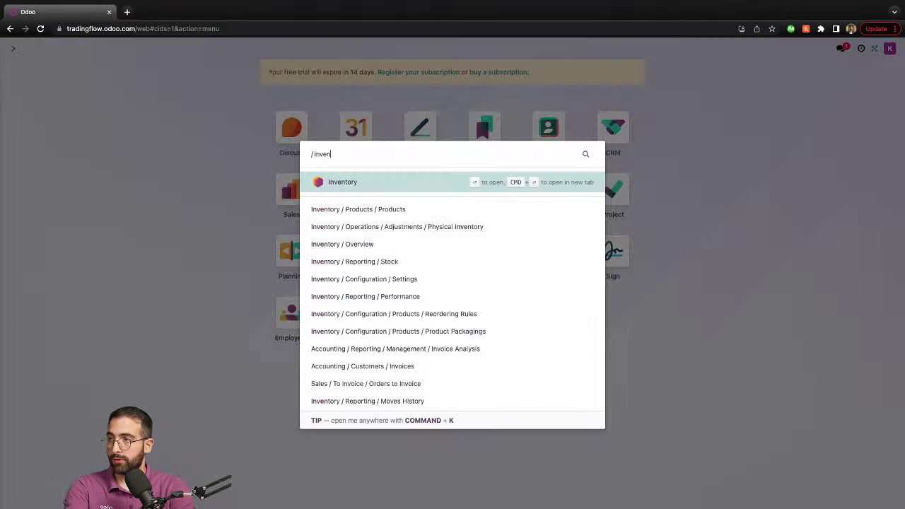
key("Return")
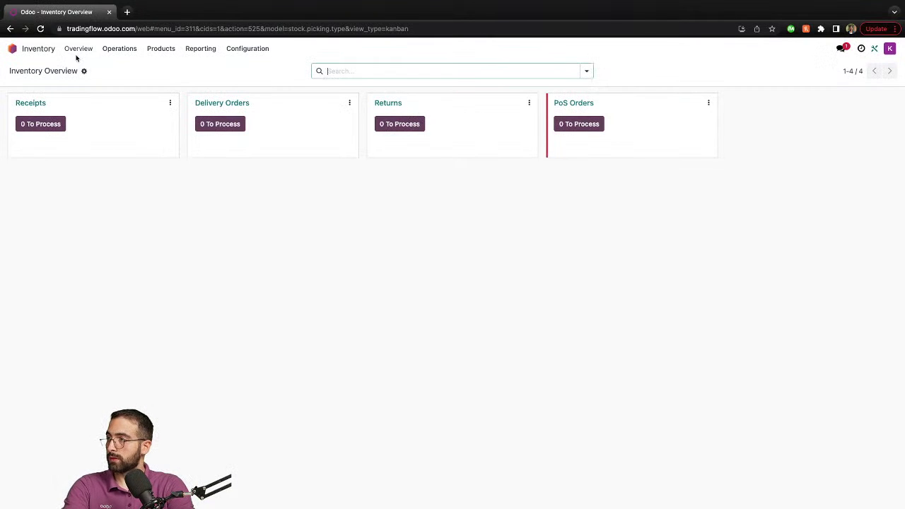
left_click(104, 48)
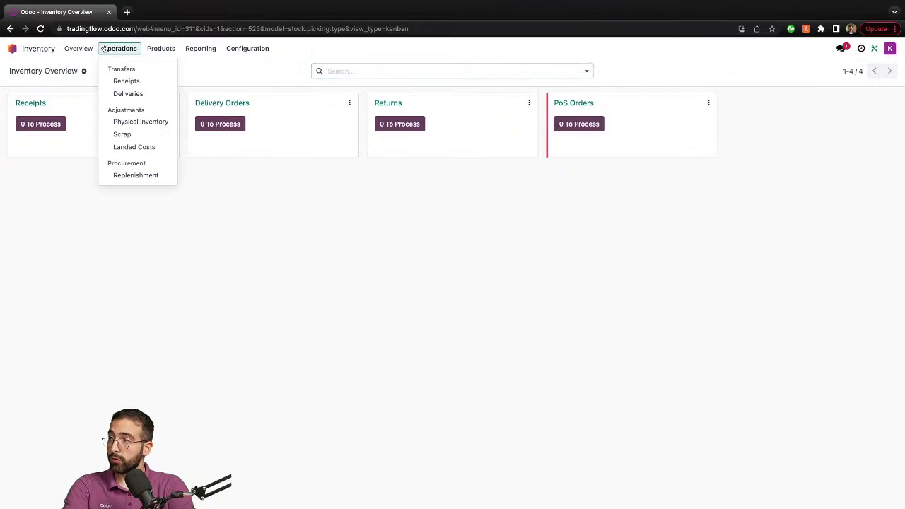
left_click(156, 50)
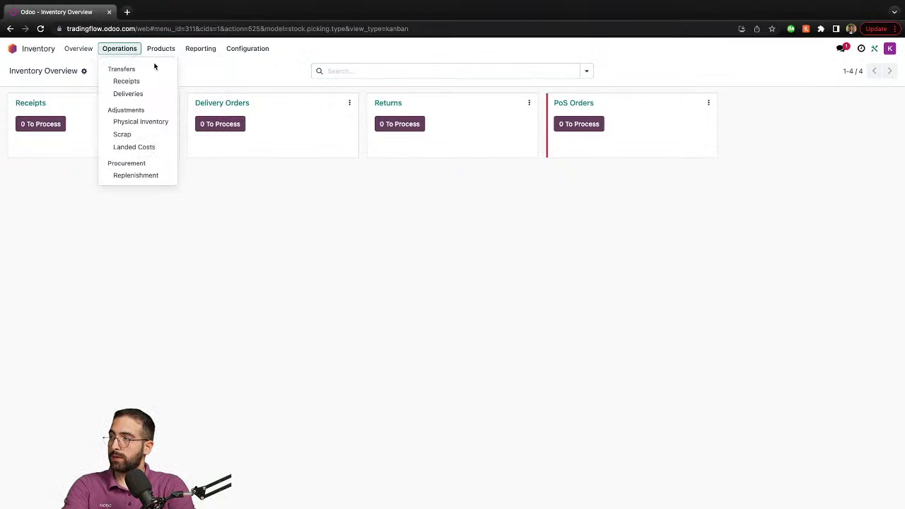
left_click(166, 69)
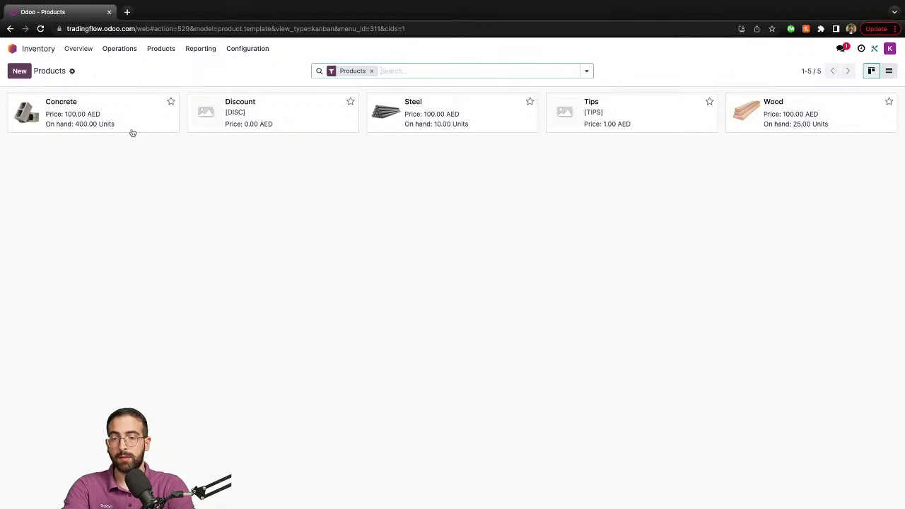
- Open Inventory's Replenishment page from Operations, which shows nothing to reorder
left_click(158, 49)
left_click(121, 49)
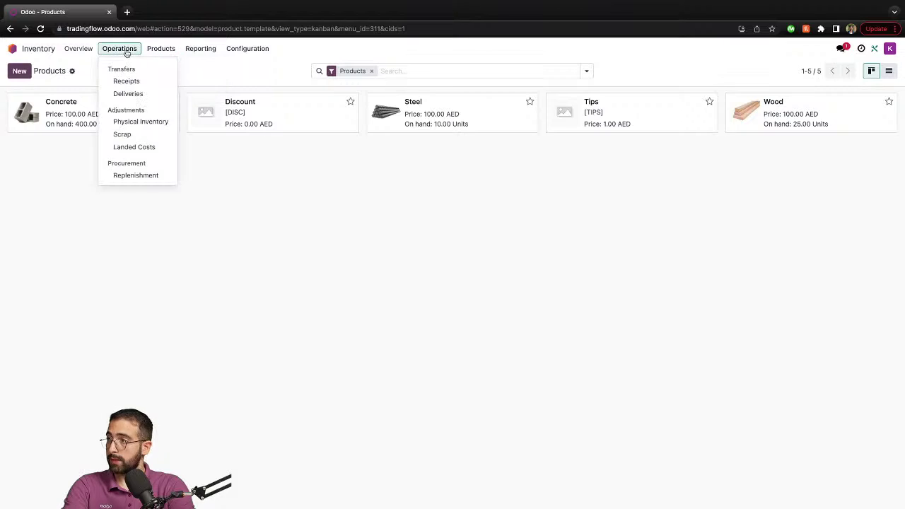
left_click(135, 174)
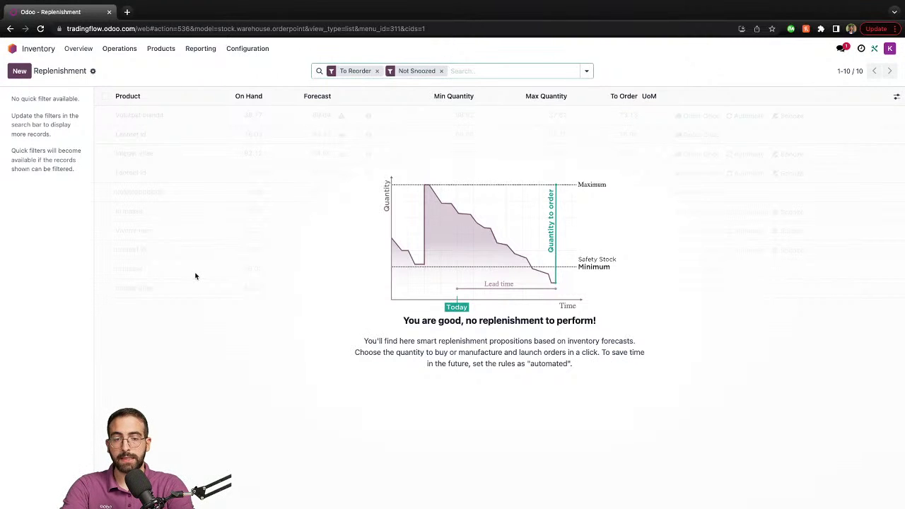
- Add a Concrete reordering rule with minimum quantity 25 and maximum quantity 250
left_click(19, 71)
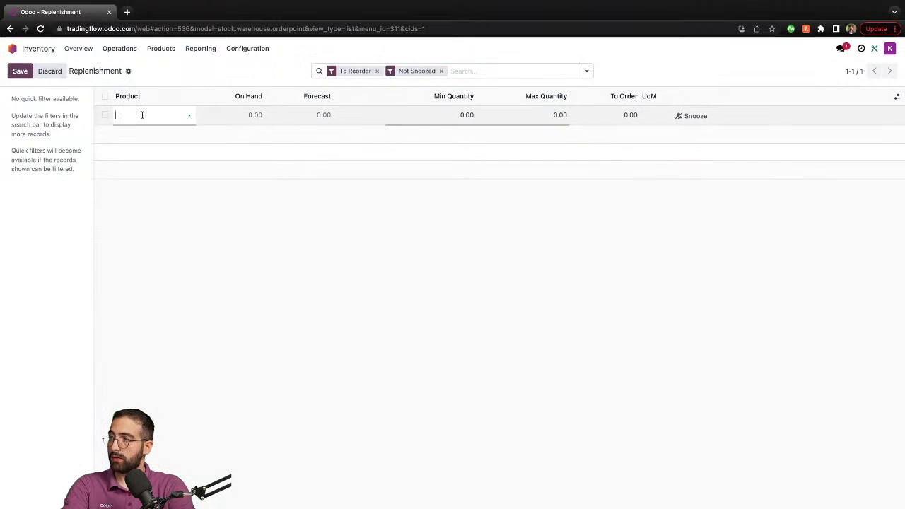
left_click(142, 115)
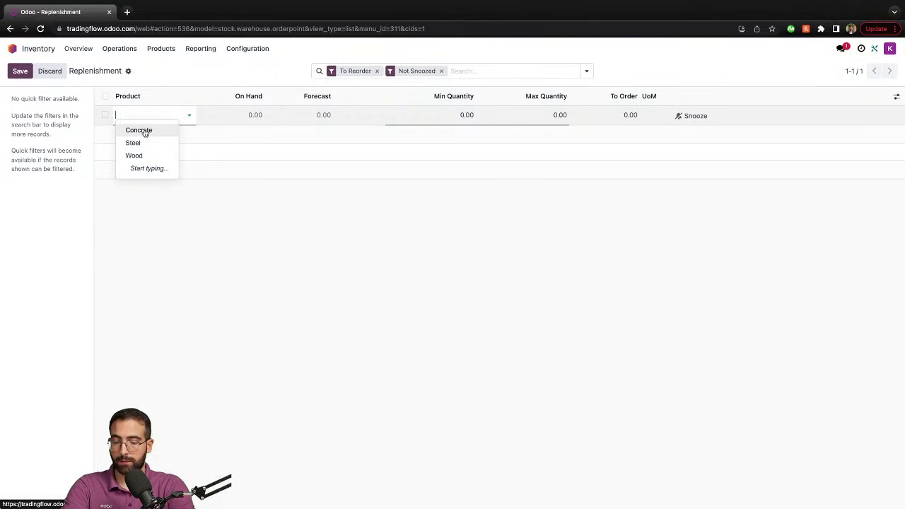
left_click(144, 131)
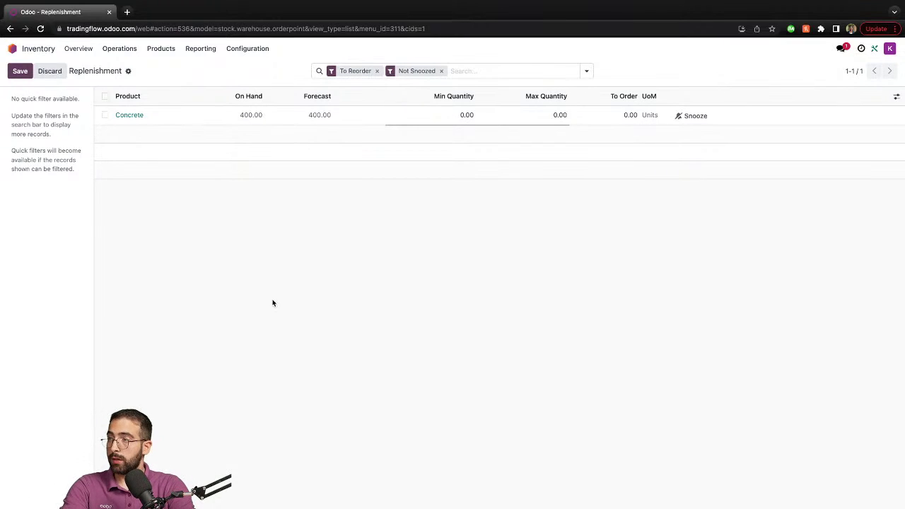
left_click(445, 116)
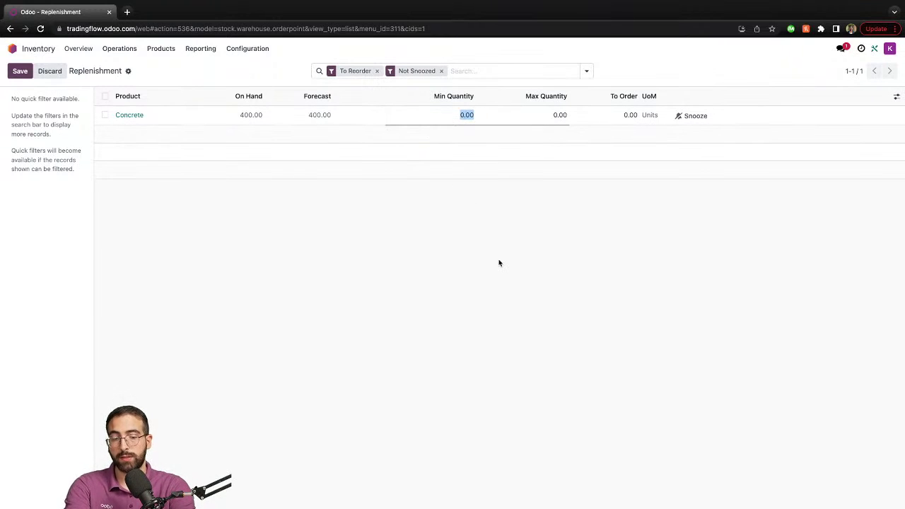
type("25")
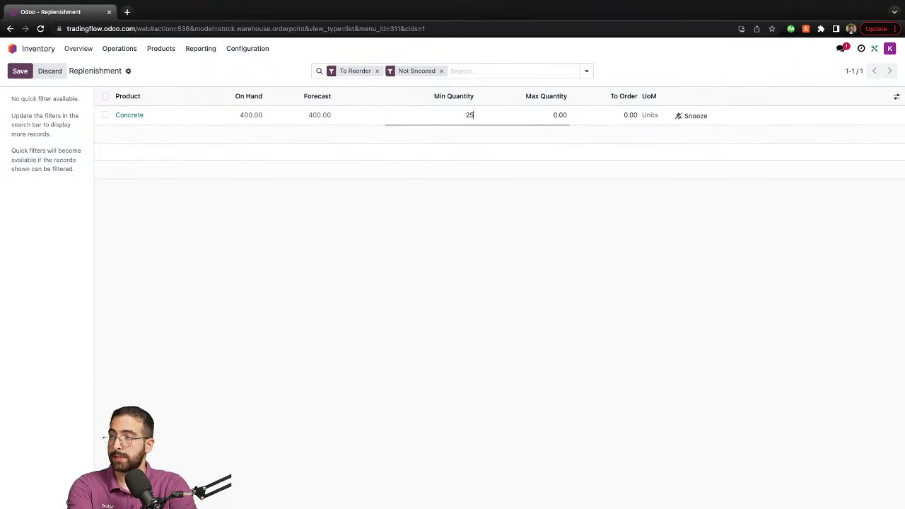
left_click(450, 241)
left_click(537, 115)
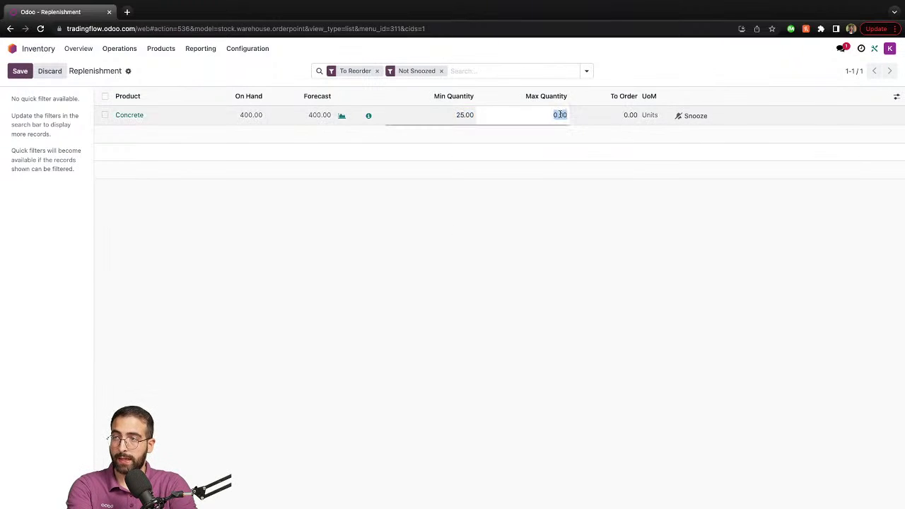
type("250")
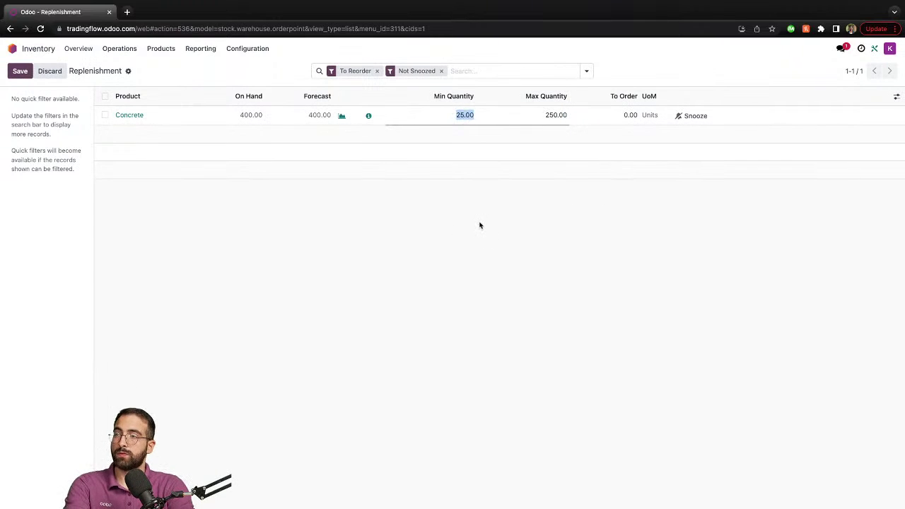
left_click(480, 224)
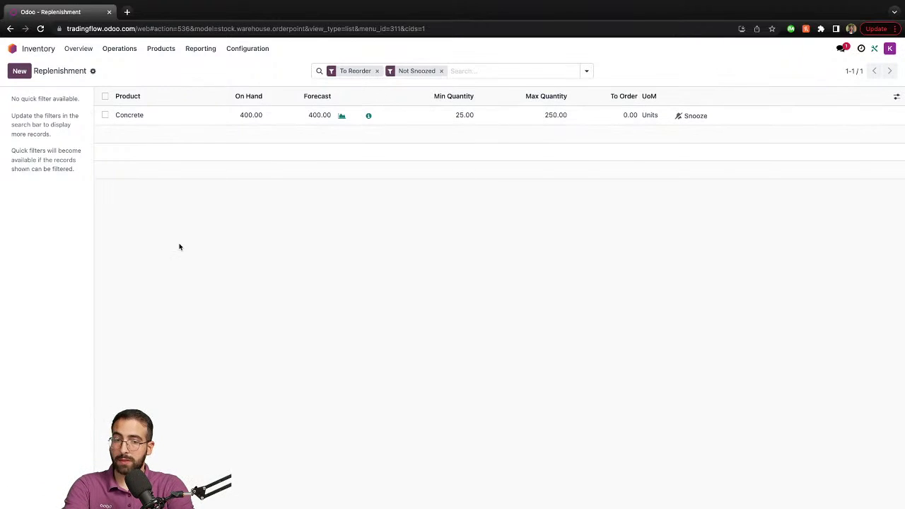
- Review the Stock valuation report, then open Moves History with the done Concrete, Wood and Steel receipts
left_click(200, 48)
left_click(197, 70)
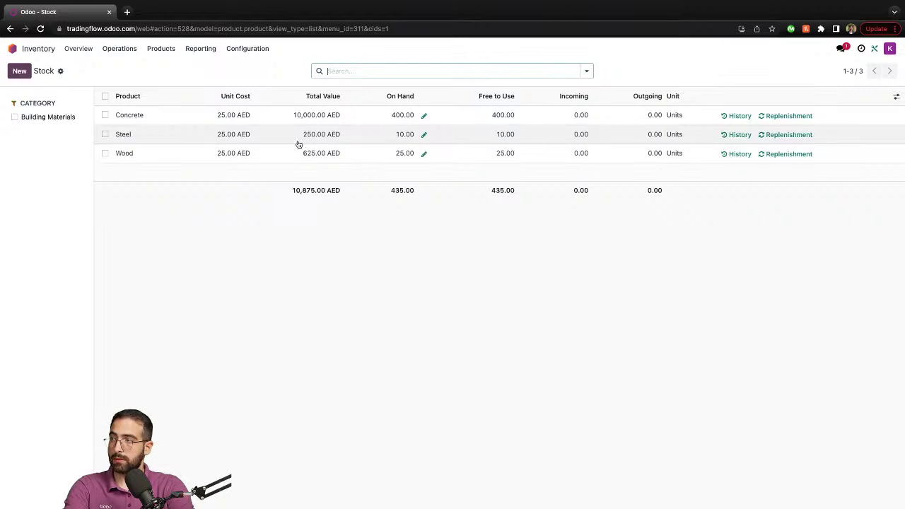
left_click(193, 53)
left_click(212, 81)
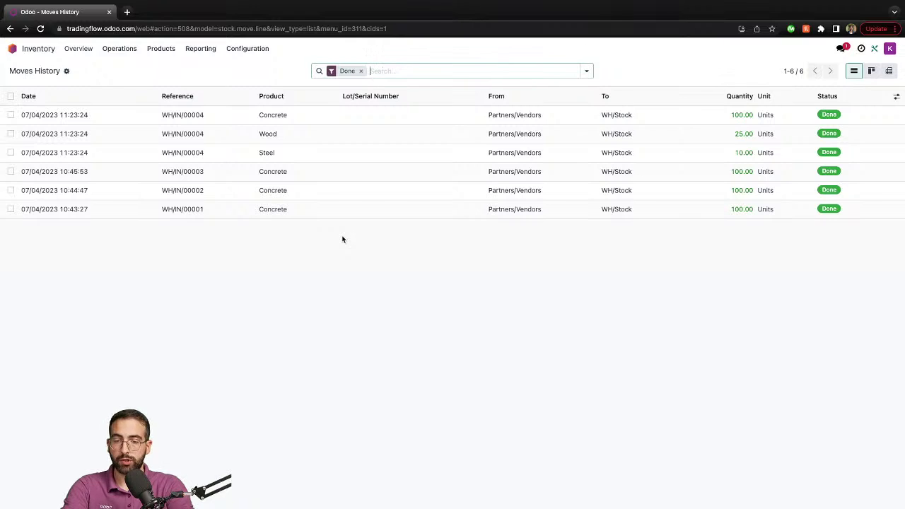
- View the warehouse Performance analysis, then return to the Inventory Overview dashboard
left_click(201, 49)
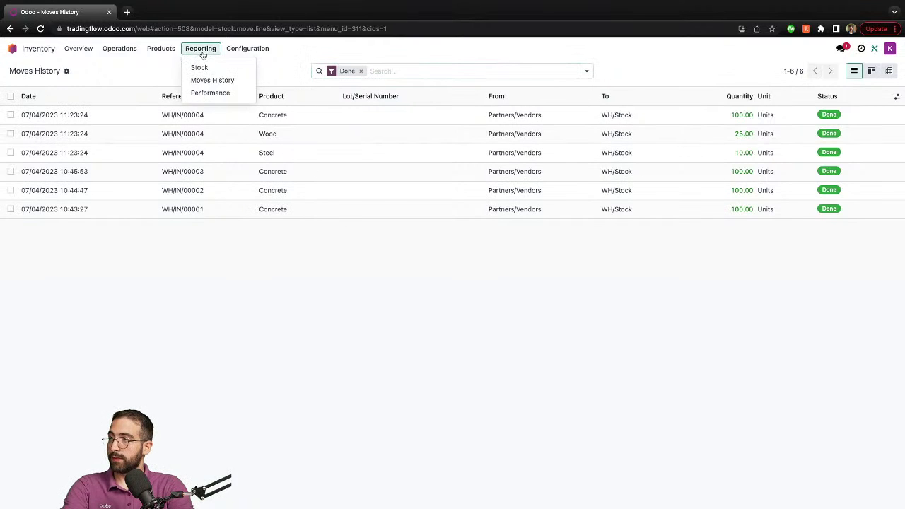
left_click(209, 93)
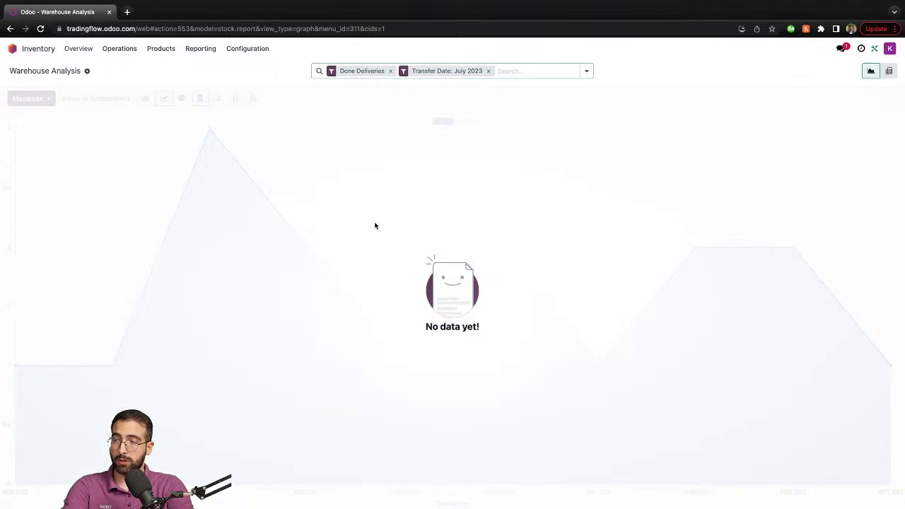
left_click(168, 53)
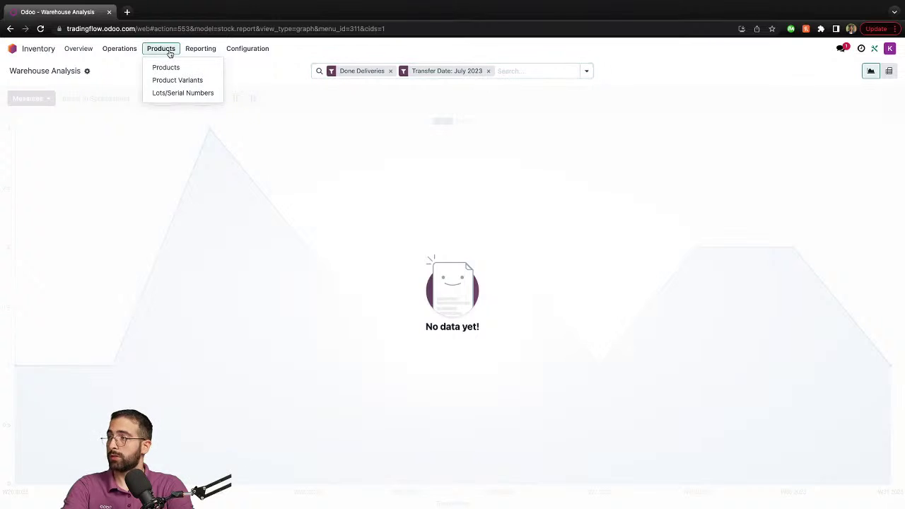
mouse_move(134, 54)
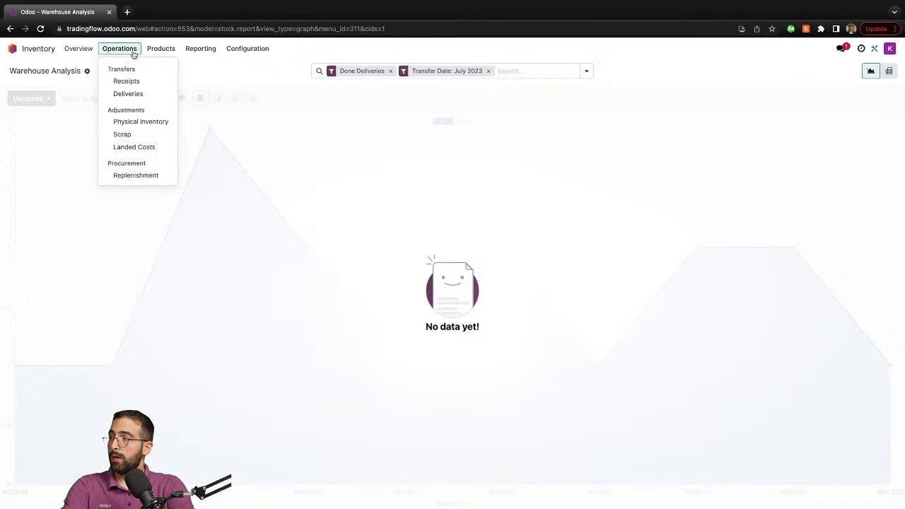
left_click(92, 51)
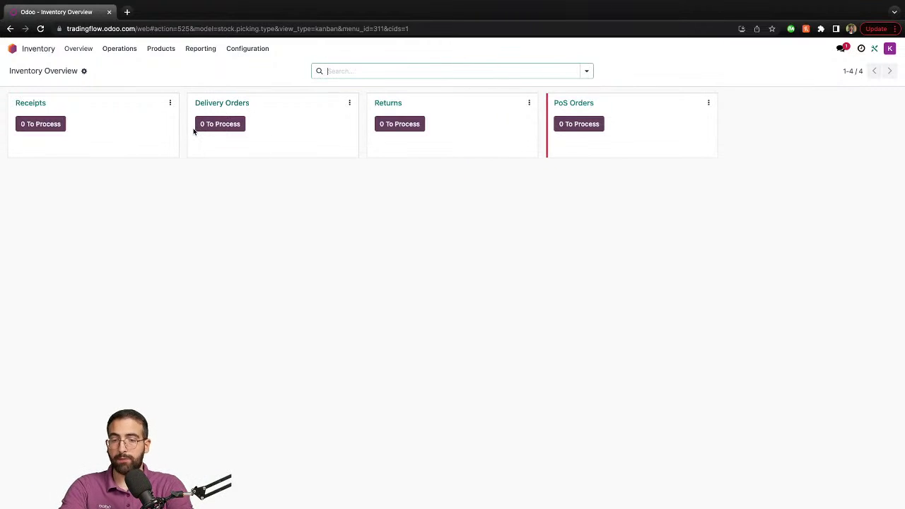
- Open the Sales quotations list from the home screen, then switch to the CRM Pipeline
left_click(10, 51)
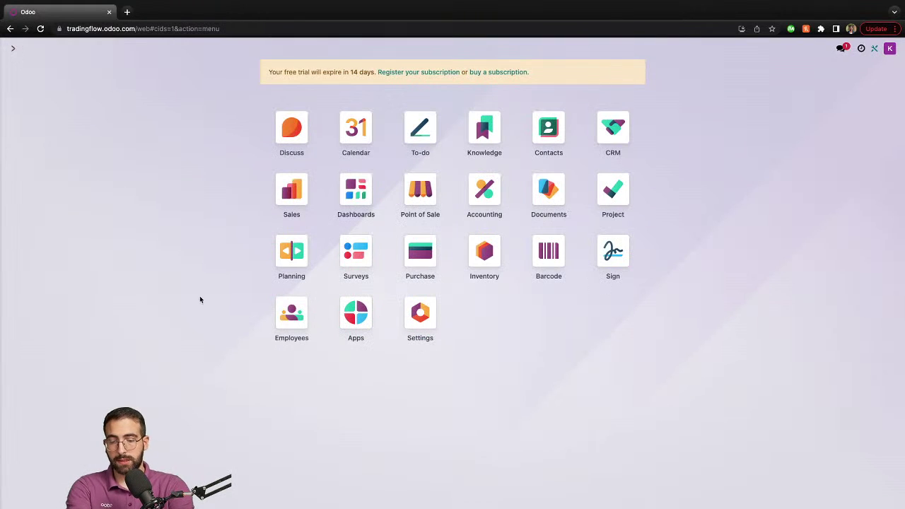
type("sales")
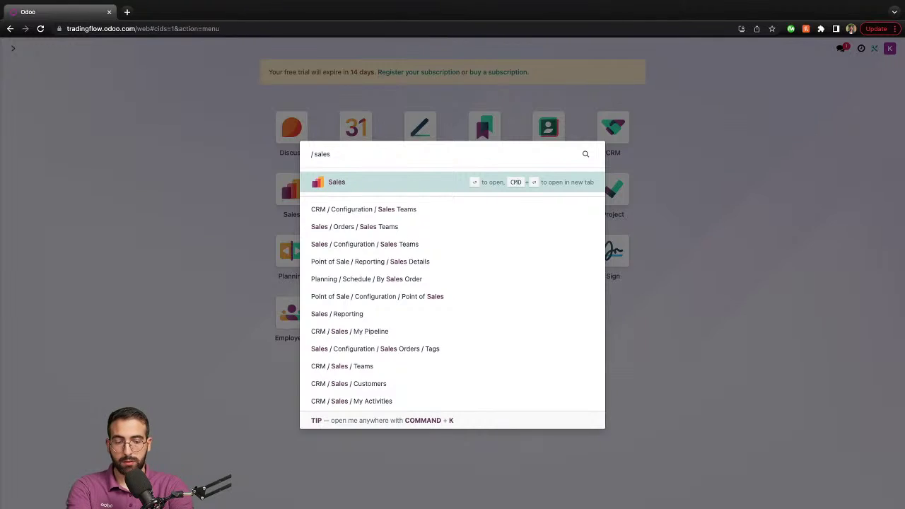
key("Return")
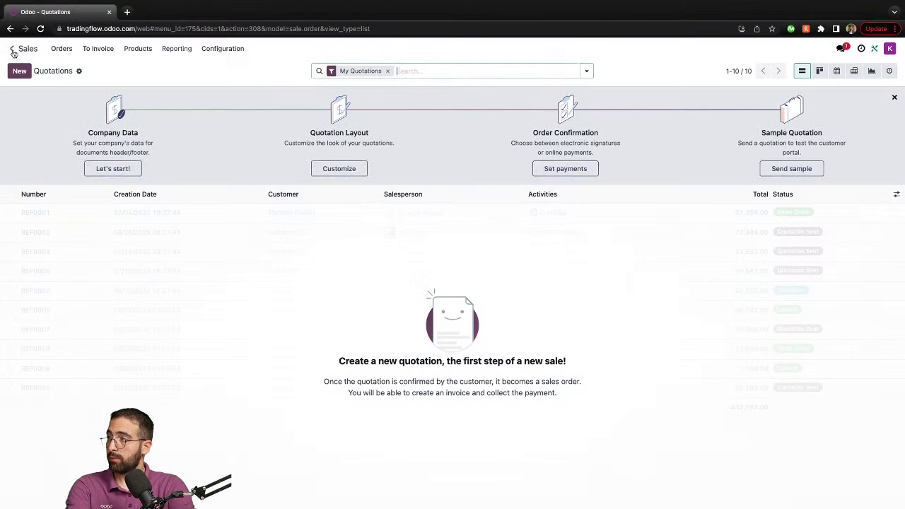
left_click(12, 49)
type("cr")
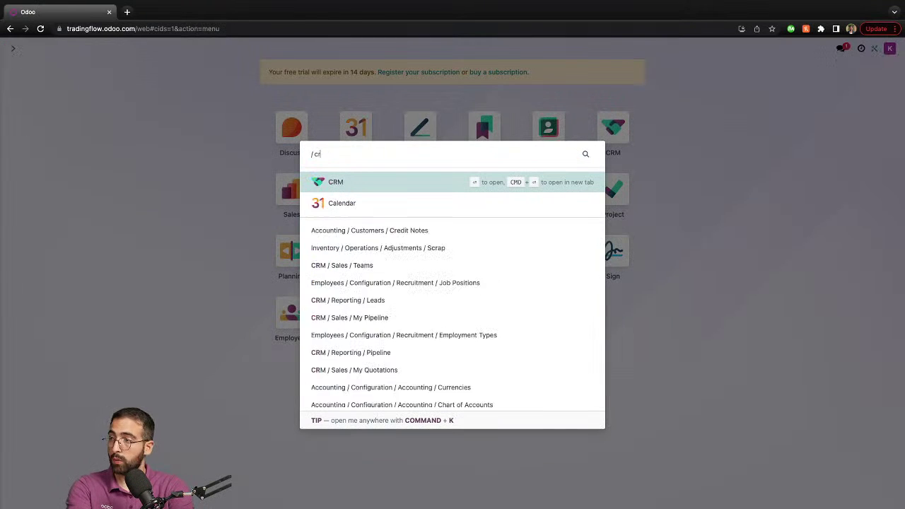
type("m")
key("Return")
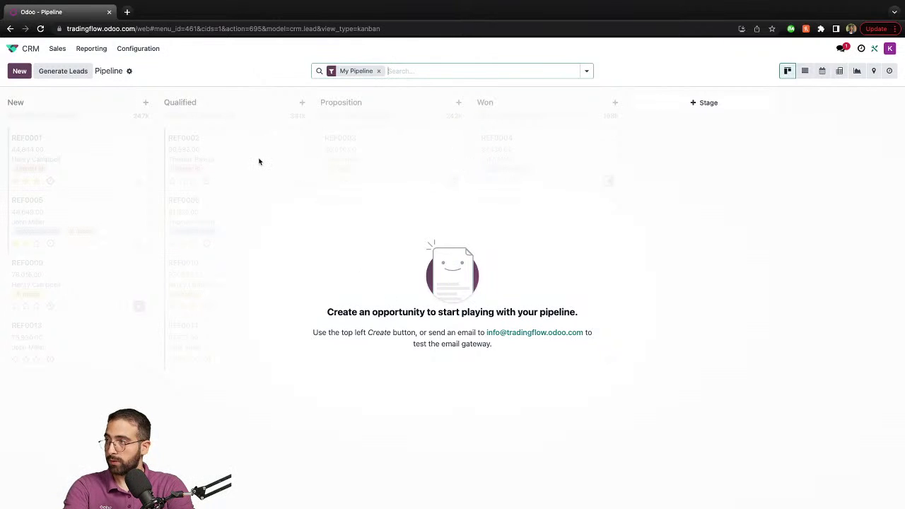
- Quick-create a CustomerX opportunity in the New stage with the contact's e-mail and phone number
left_click(20, 72)
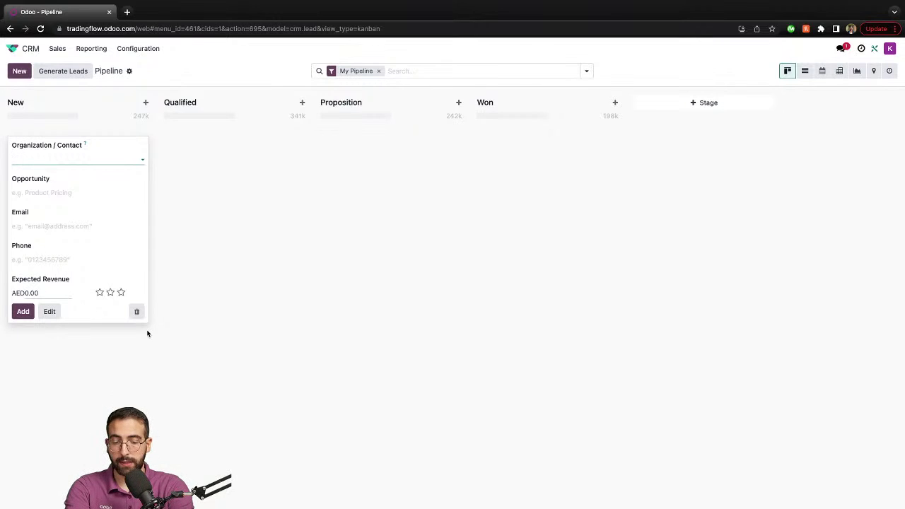
type("CustomerX")
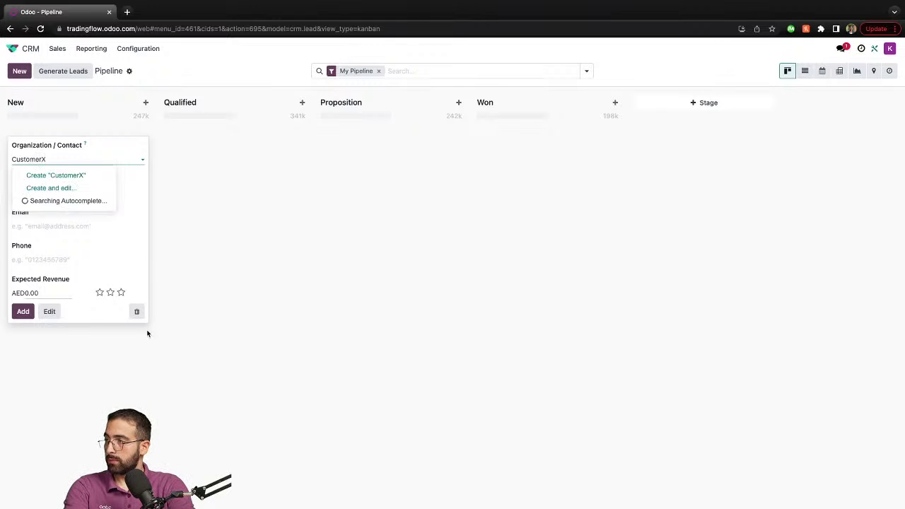
left_click(79, 181)
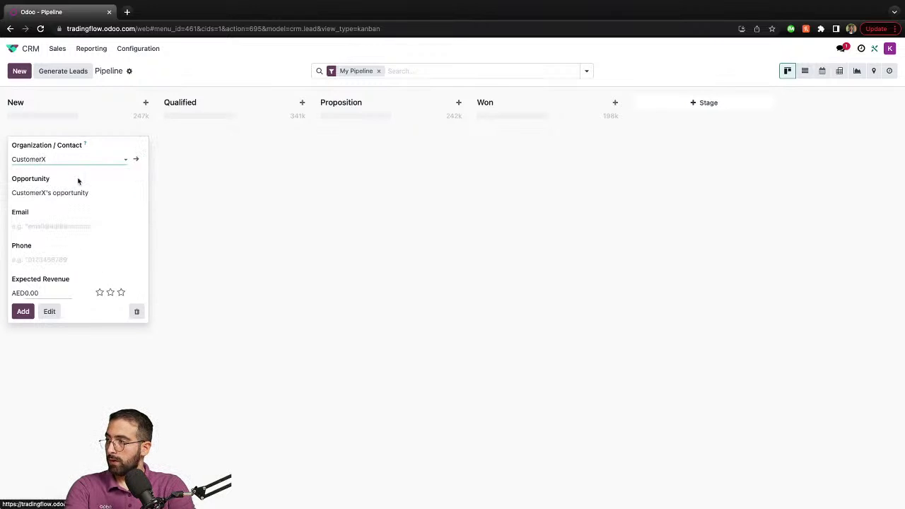
left_click(39, 226)
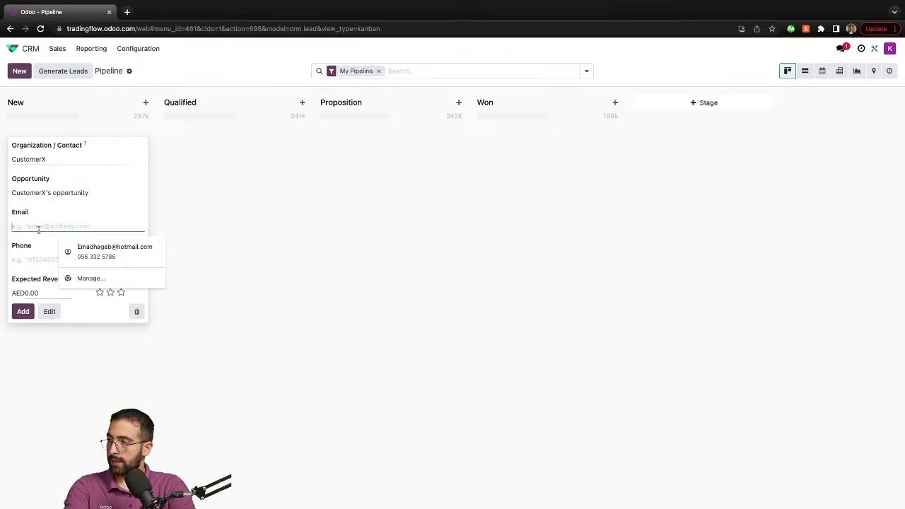
type("test@")
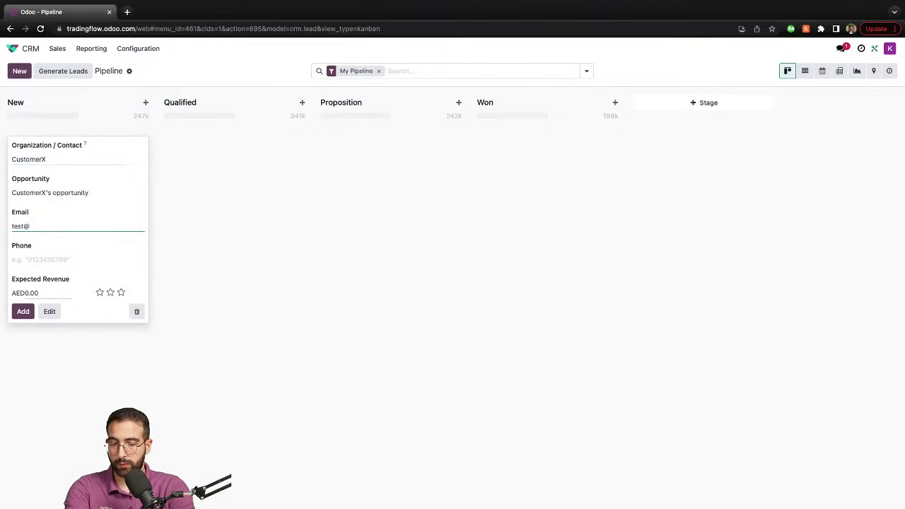
type("test.com")
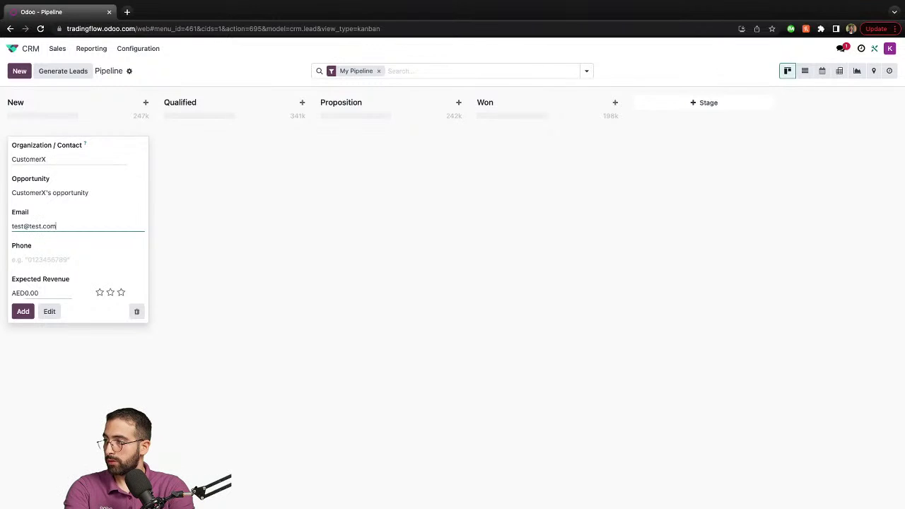
left_click(75, 258)
type("055555")
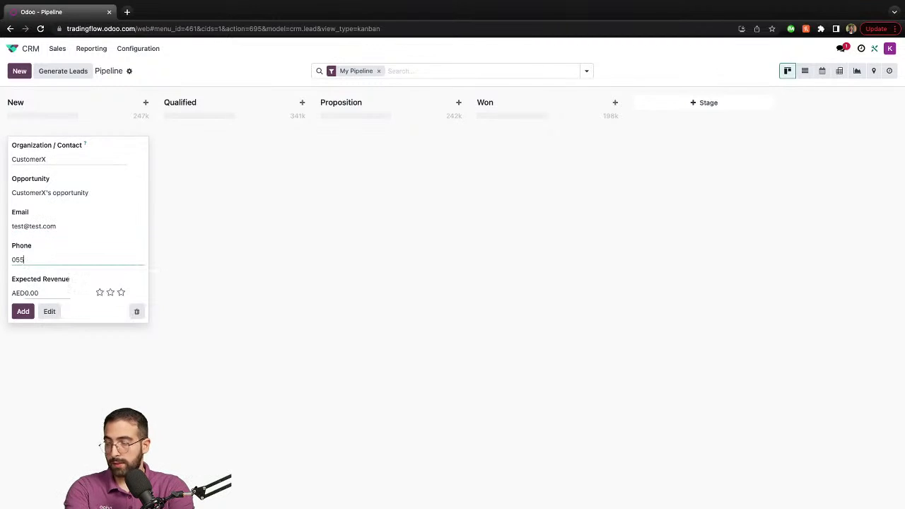
left_click(23, 312)
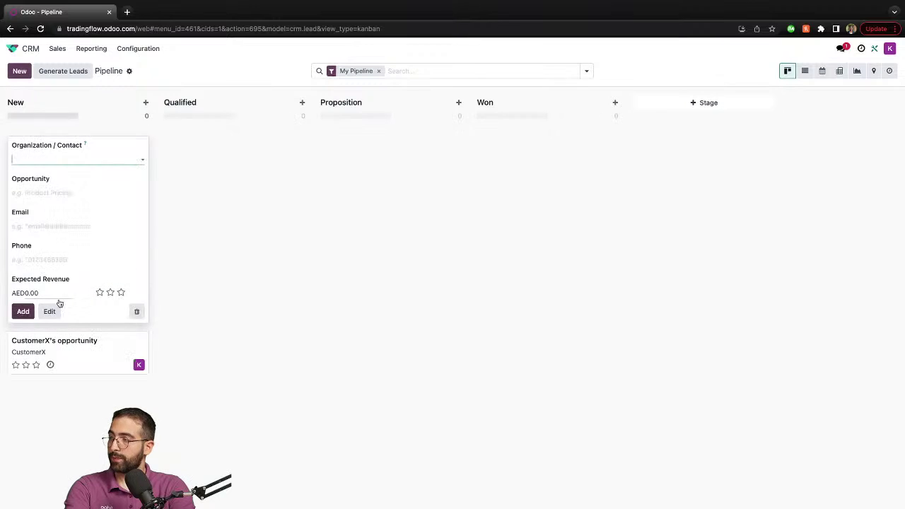
- Dismiss the blank quick-create form and open CustomerX's opportunity in its full form view
left_click(175, 289)
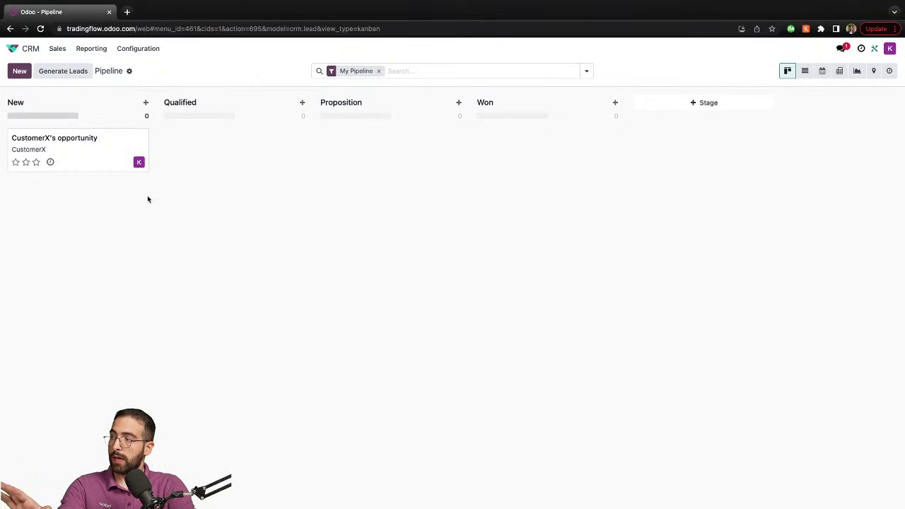
left_click(96, 150)
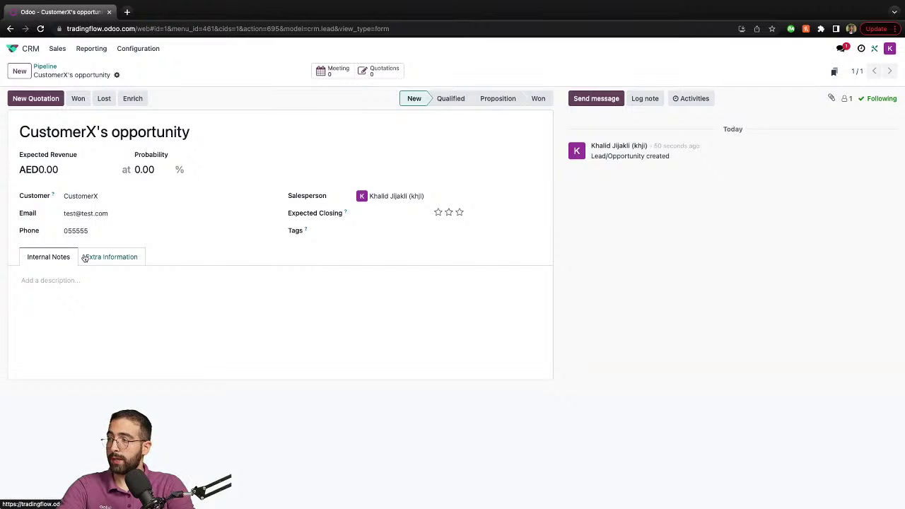
- Move CustomerX's opportunity through Qualified to the Proposition stage
left_click(77, 292)
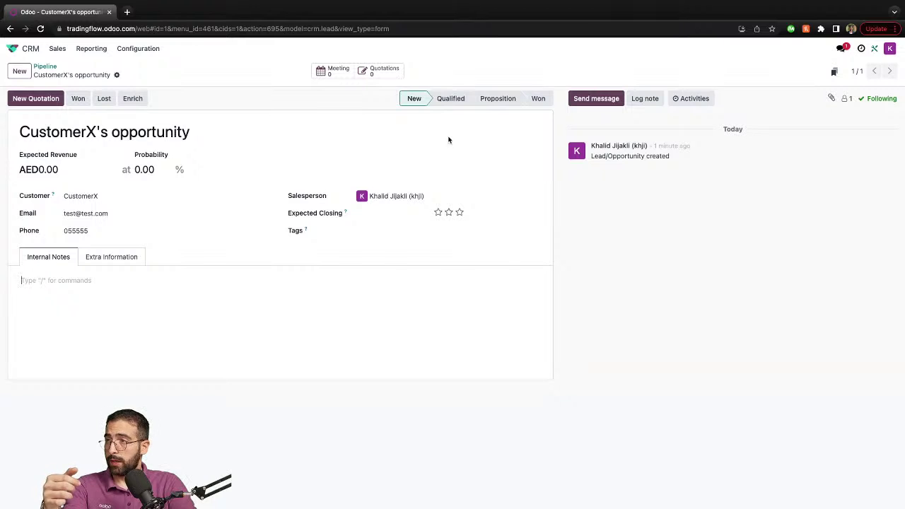
left_click(450, 99)
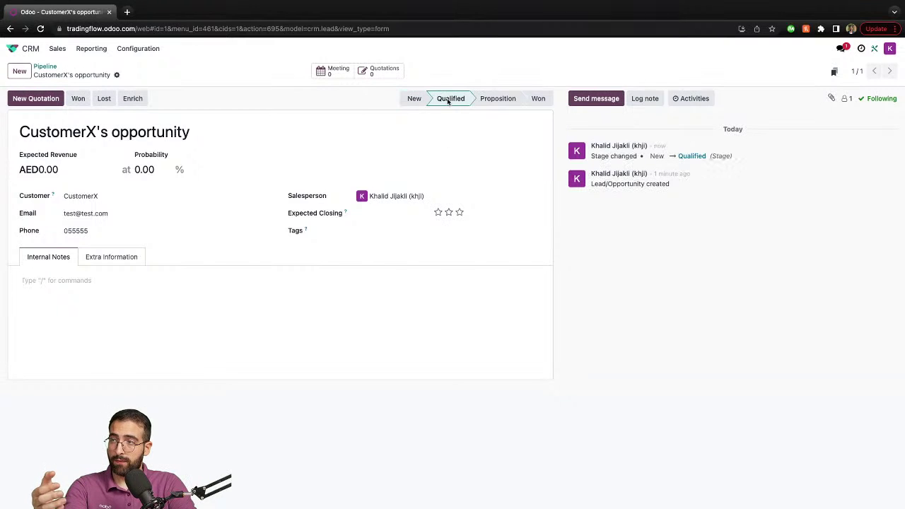
left_click(494, 101)
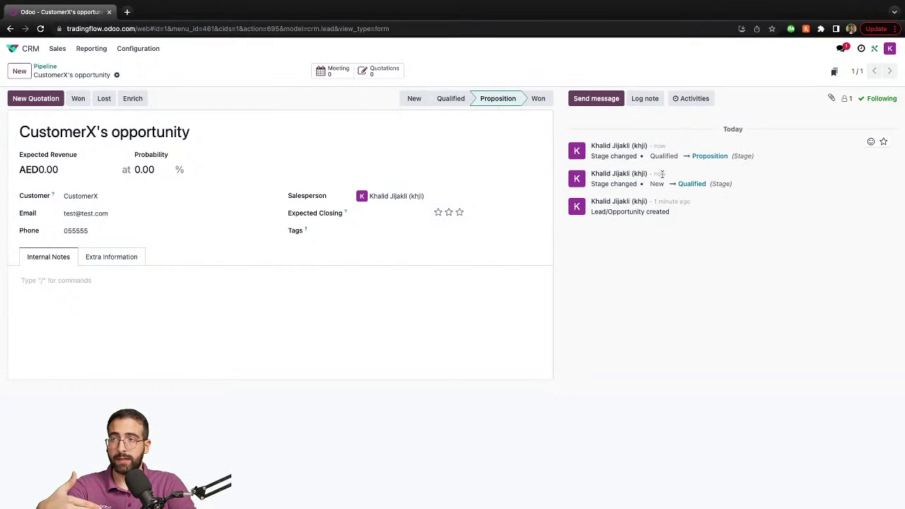
- Try the Send message and Log note composers, then start a new quotation for CustomerX
left_click(593, 97)
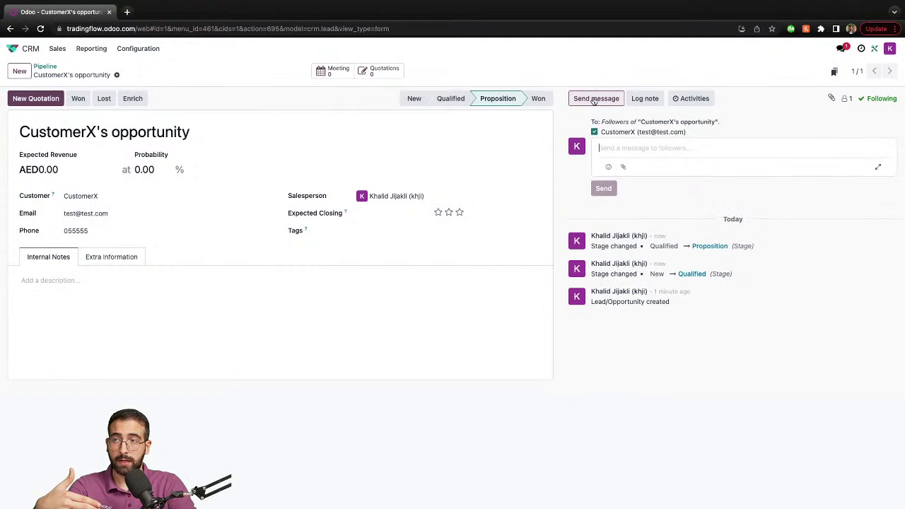
left_click(644, 100)
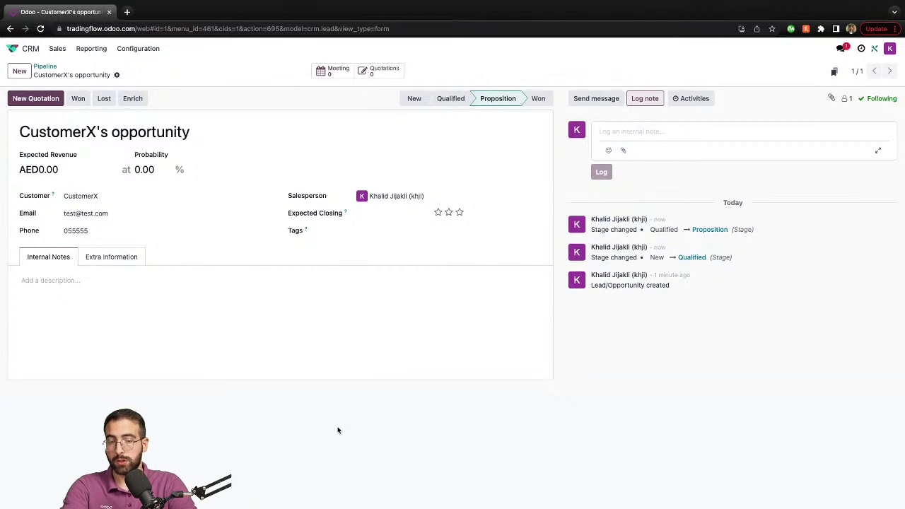
left_click(40, 99)
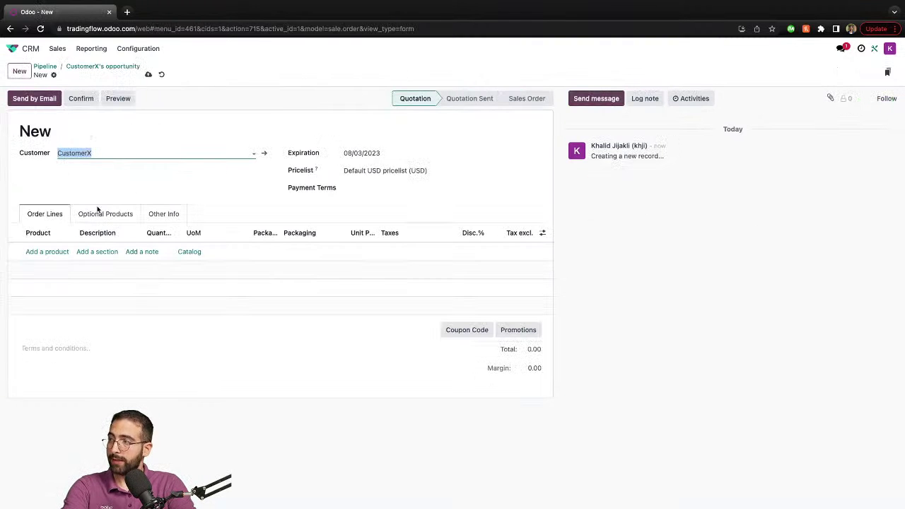
- Keep the 08/03/2023 expiration date and clear the Pricelist so totals show in AED
left_click(45, 252)
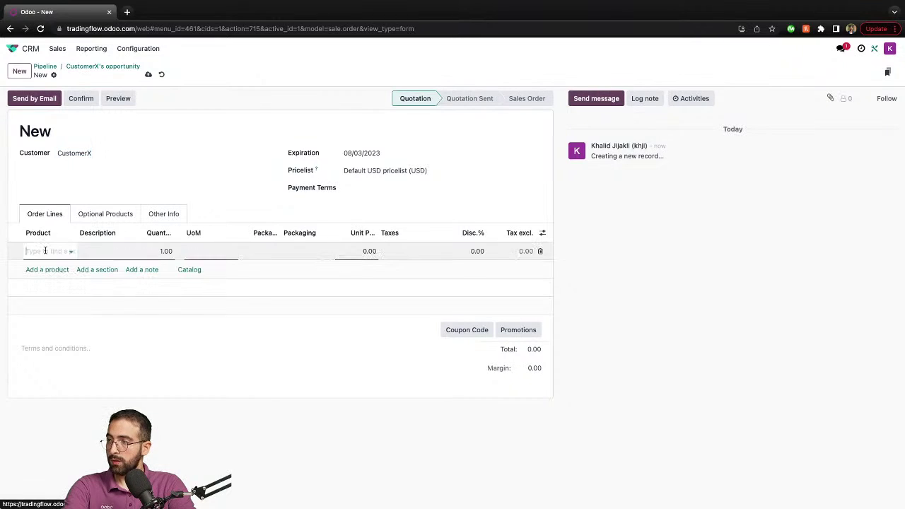
left_click(388, 173)
left_click(380, 155)
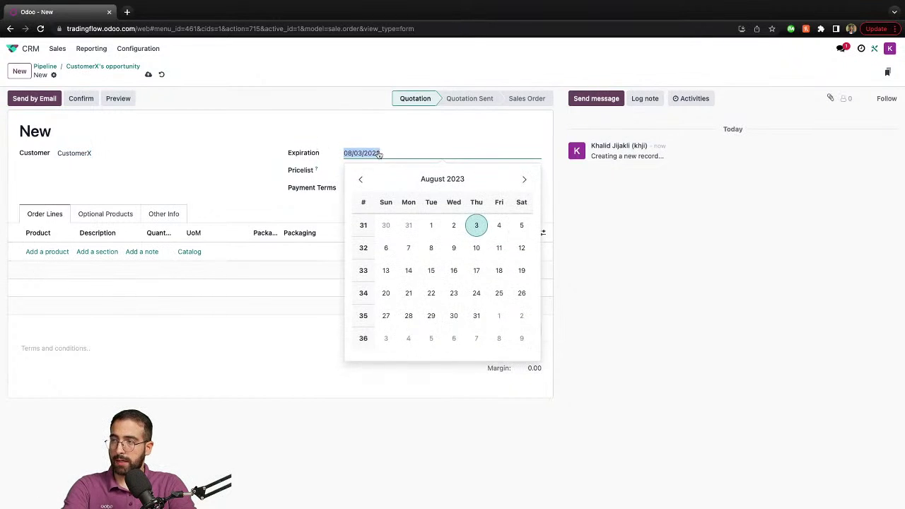
left_click(475, 225)
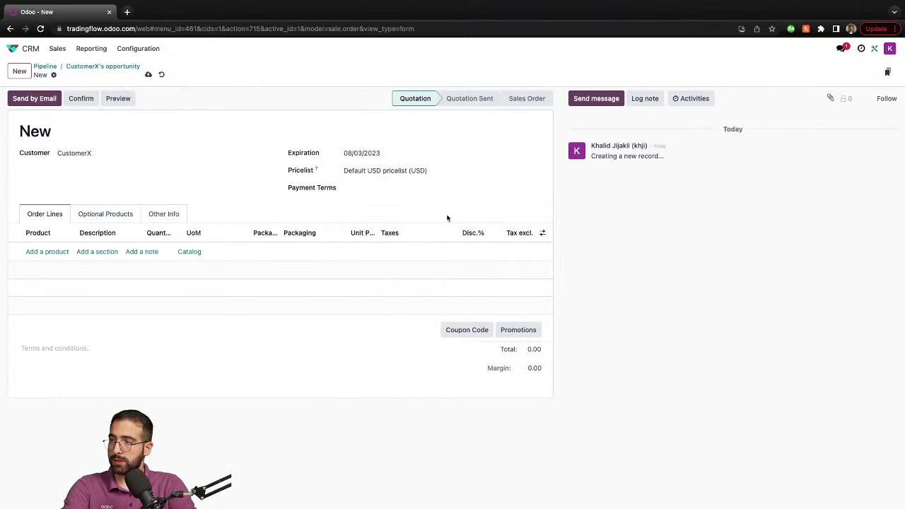
left_click(379, 170)
key("BackSpace")
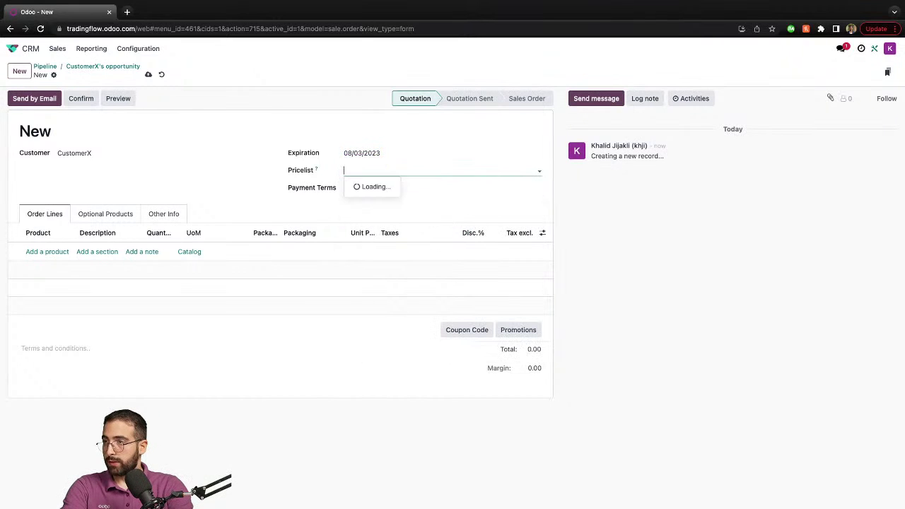
left_click(269, 183)
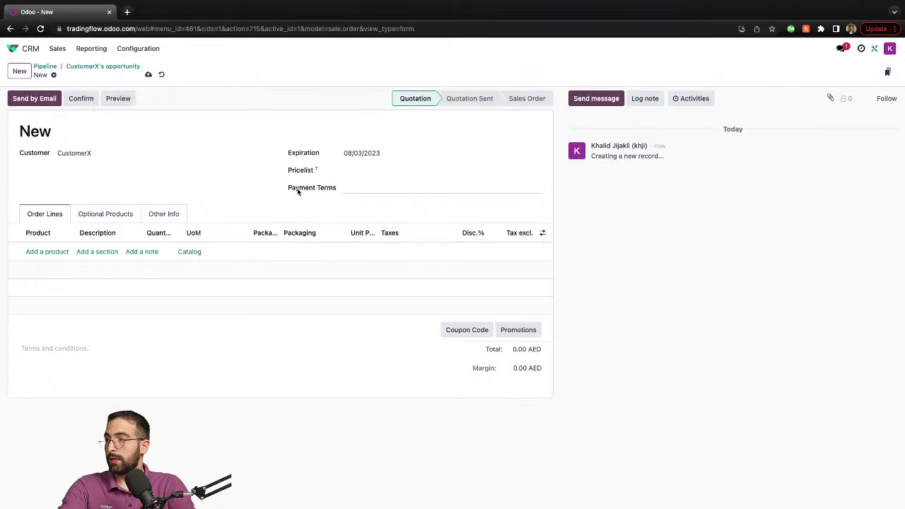
- Leave Payment Terms empty and add a blank order line
left_click(361, 190)
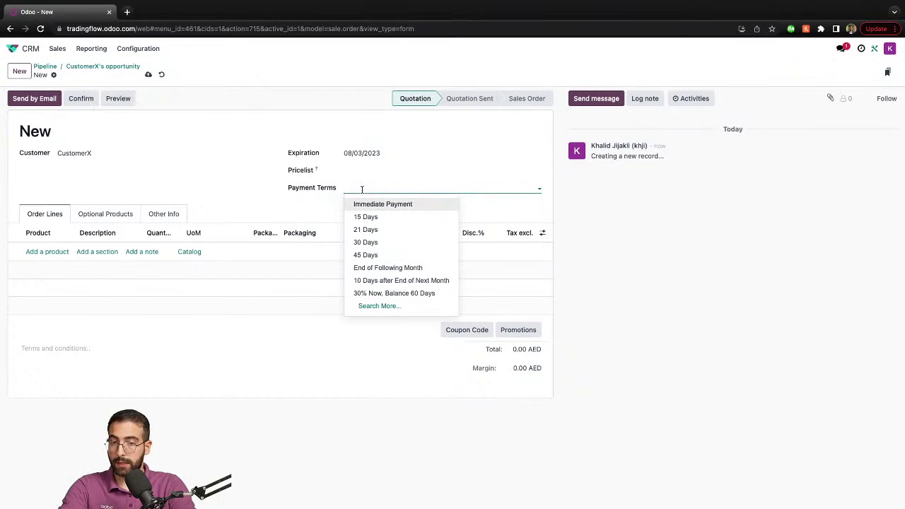
left_click(237, 192)
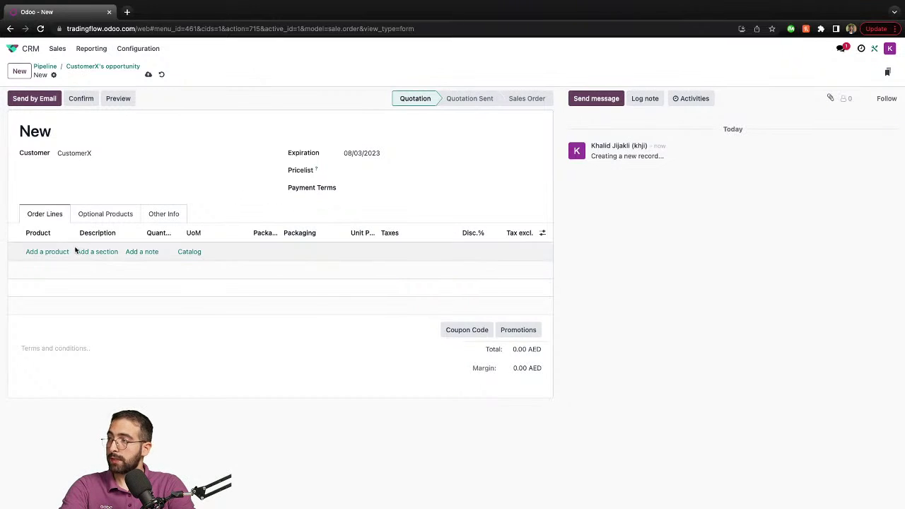
left_click(39, 252)
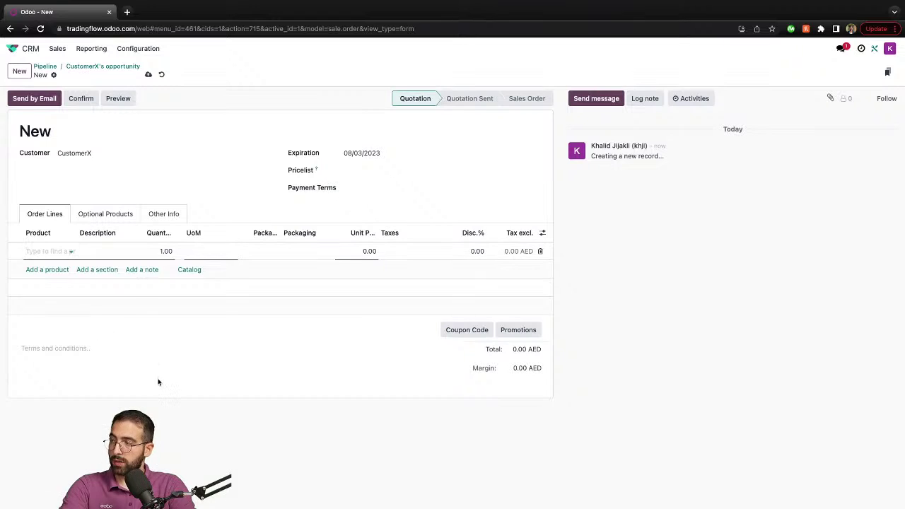
- Add order lines for the Steel and Wood products
type("Steel")
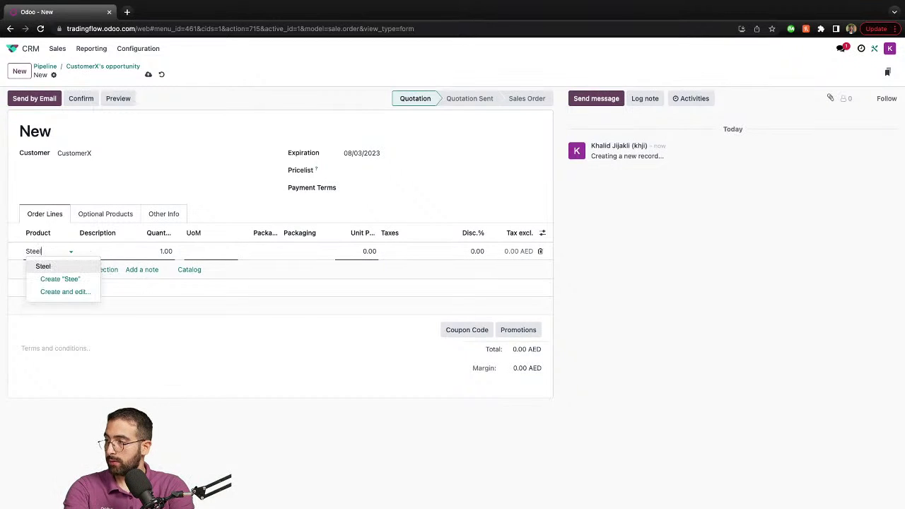
left_click(43, 267)
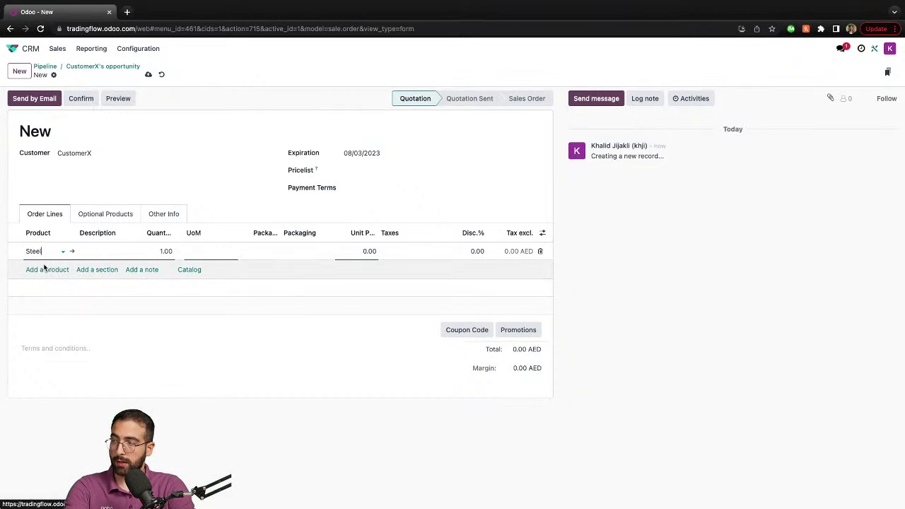
left_click(44, 285)
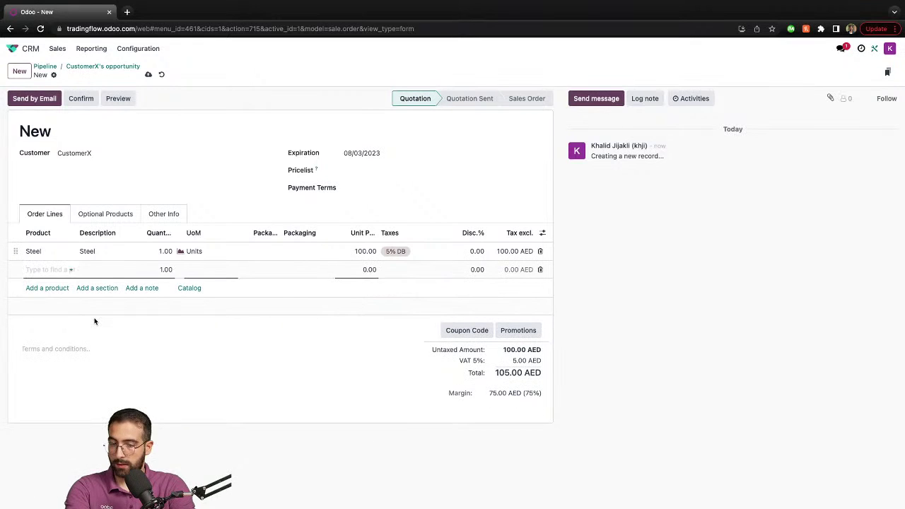
type("Wood")
left_click(44, 285)
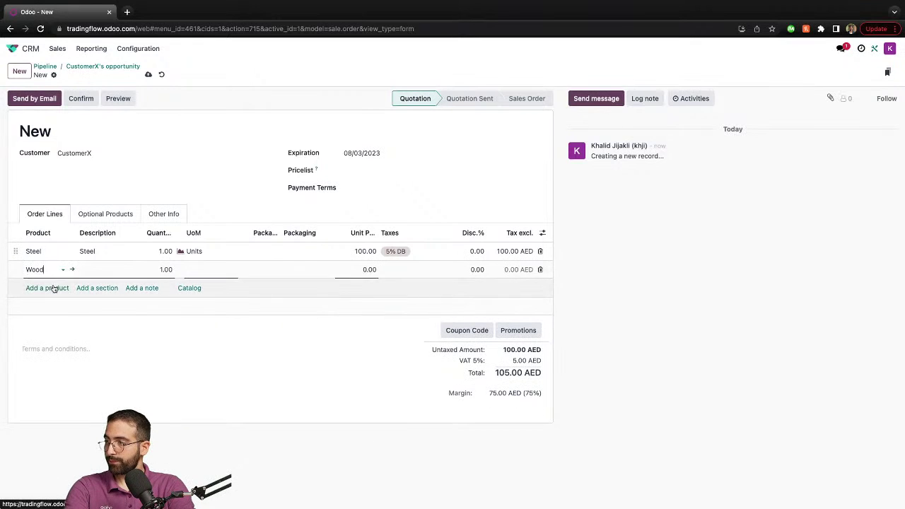
- Set both Steel and Wood quantities to 5 and review the 750.00 AED margin
left_click(158, 255)
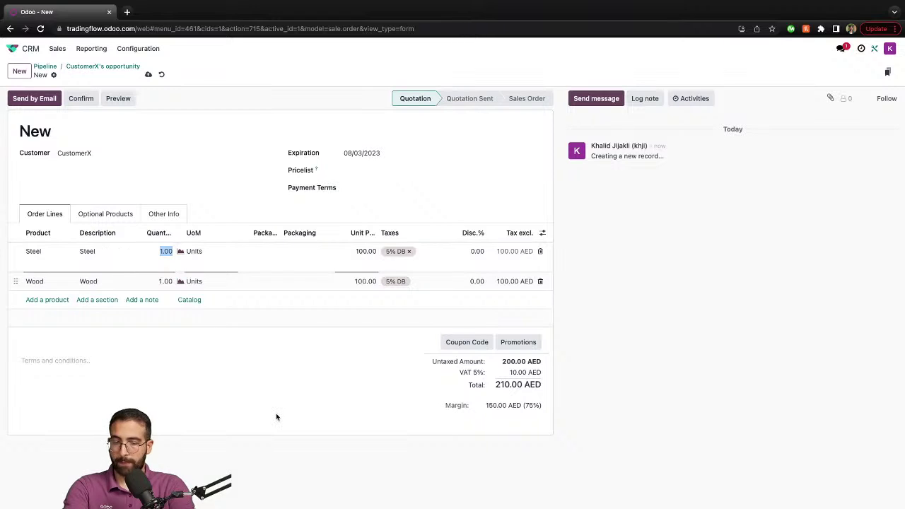
type("5")
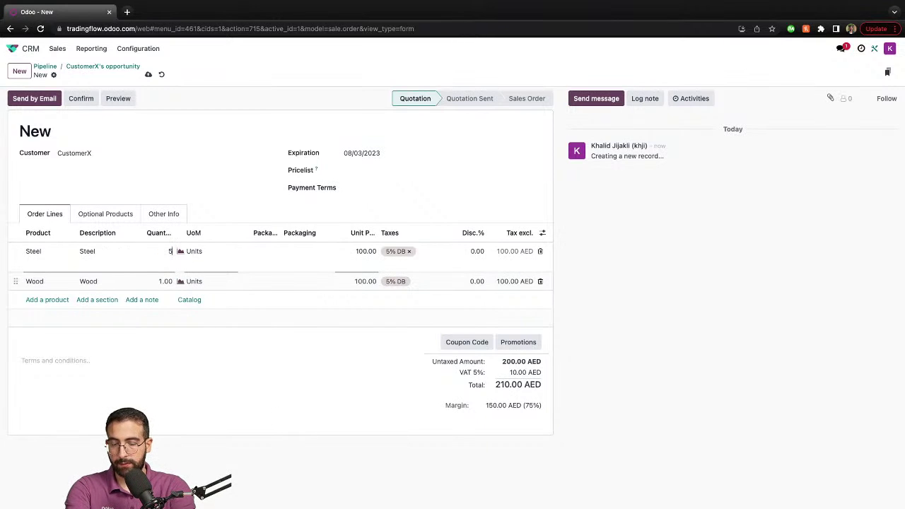
left_click(162, 281)
type("5")
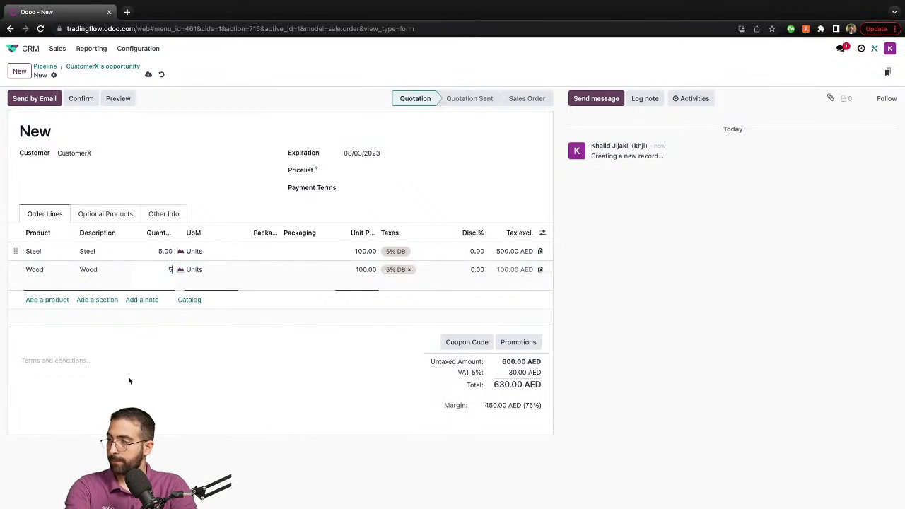
left_click(117, 395)
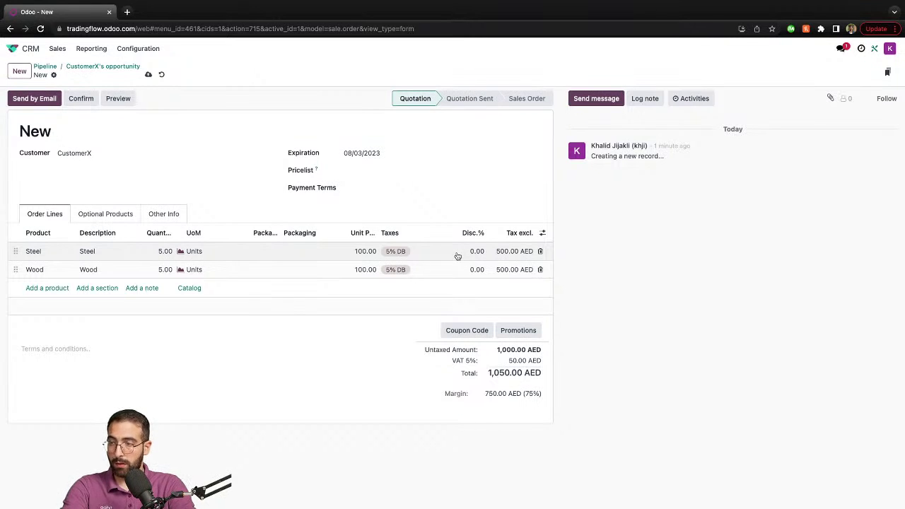
left_click_drag(484, 393, 549, 403)
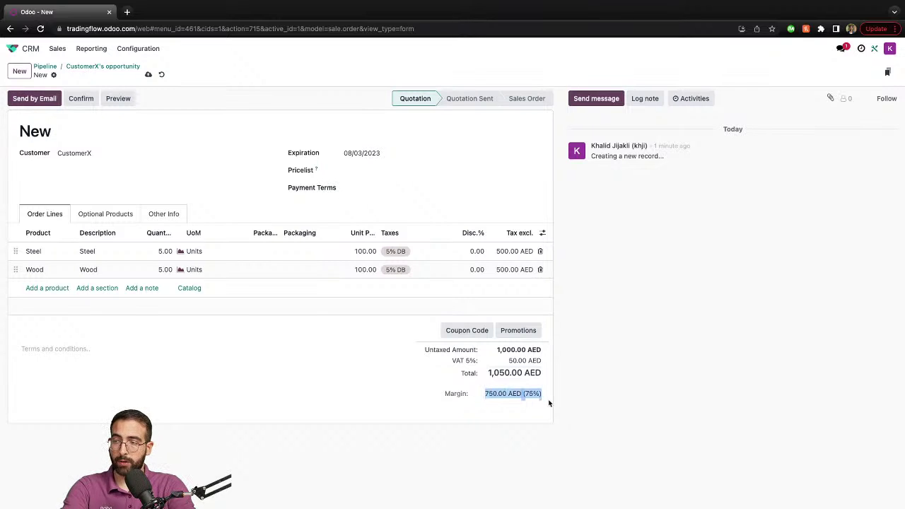
left_click(473, 387)
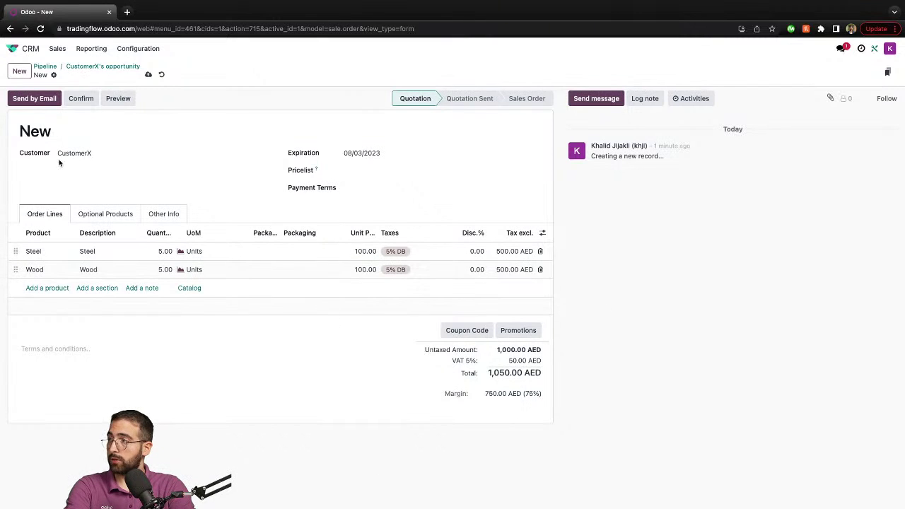
- Email quotation S00001 to CustomerX, then review and close its PDF attachment
left_click(30, 99)
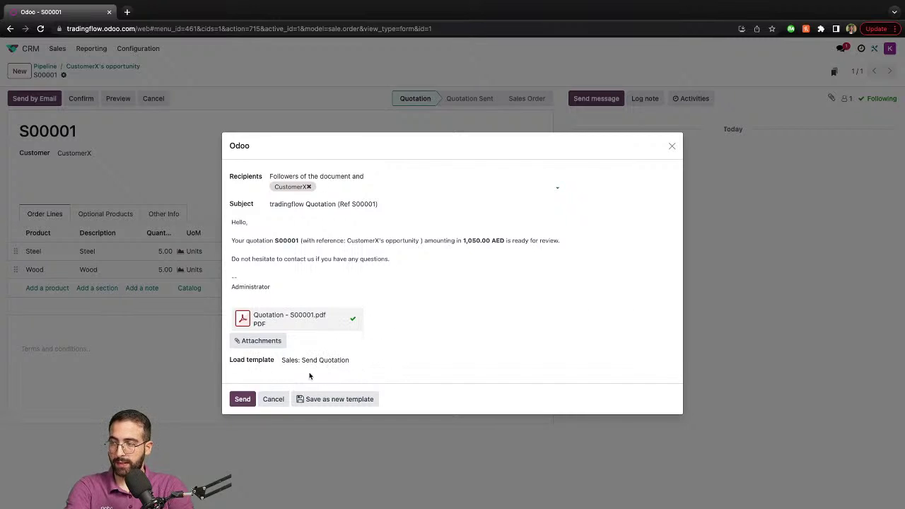
left_click(242, 401)
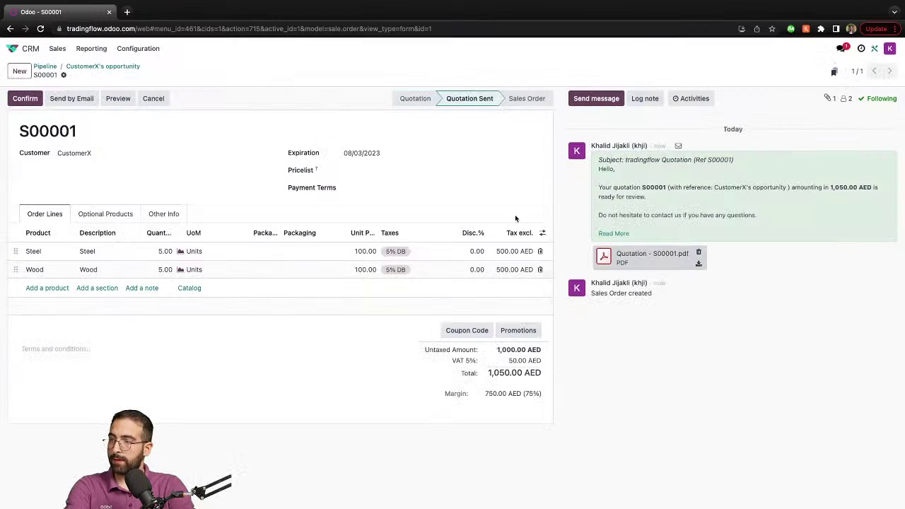
left_click(605, 258)
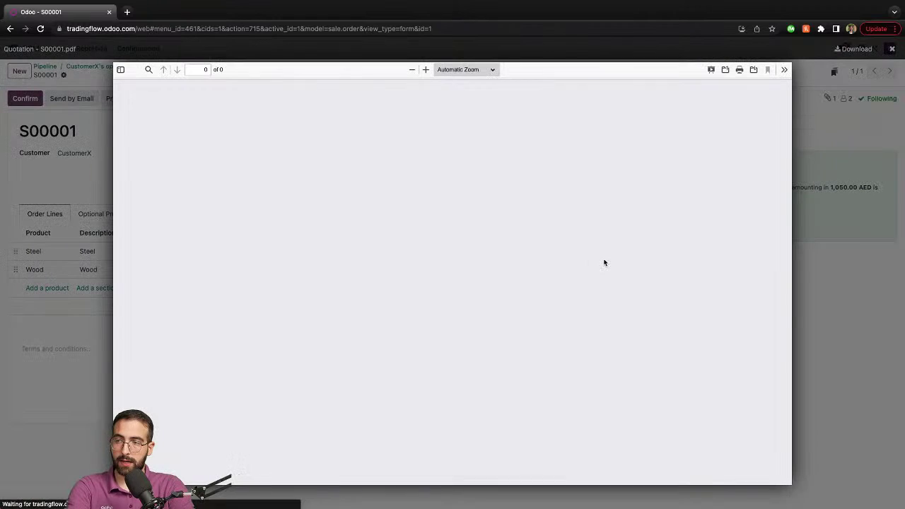
scroll(444, 255, "down", 4)
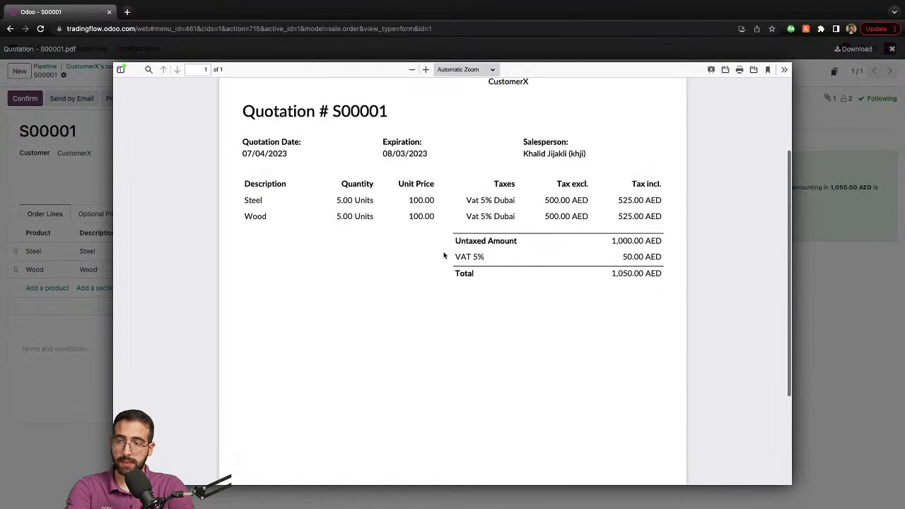
scroll(444, 255, "up", 4)
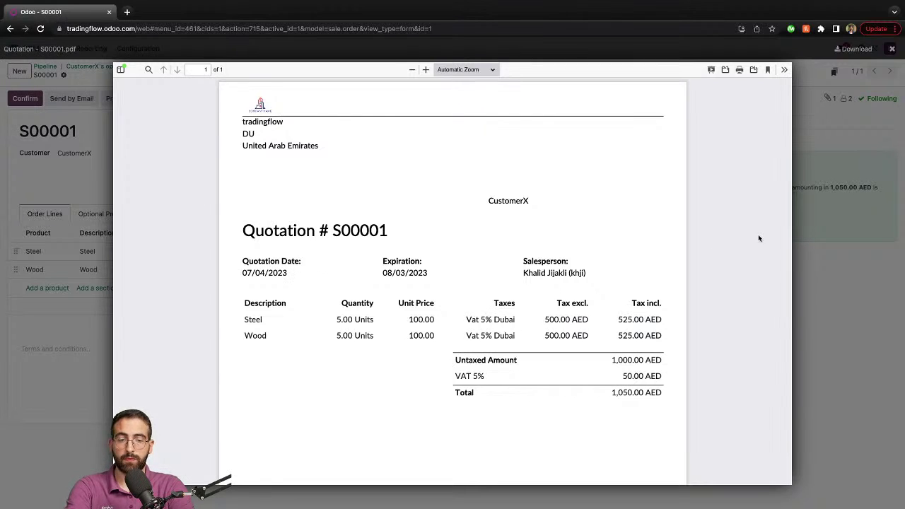
left_click(857, 241)
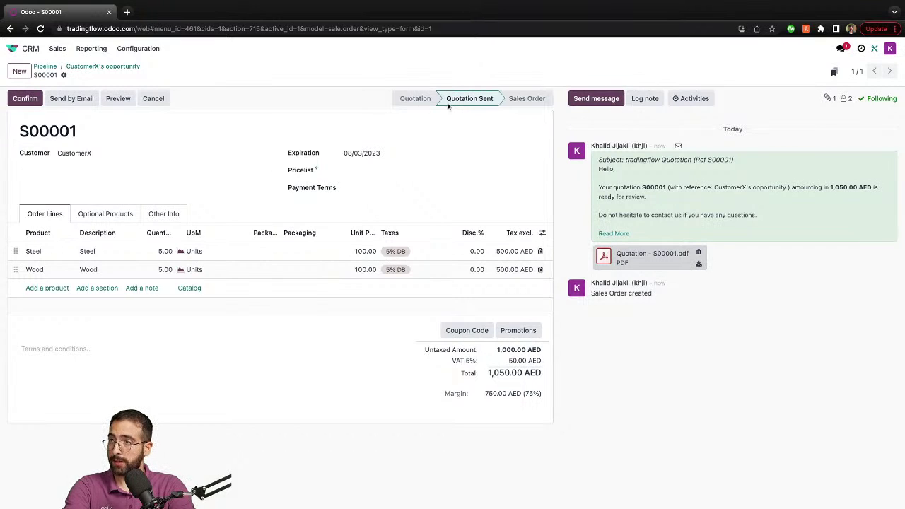
- Confirm S00001 as a sales order and create regular draft invoice INV/2023/00001
left_click(21, 99)
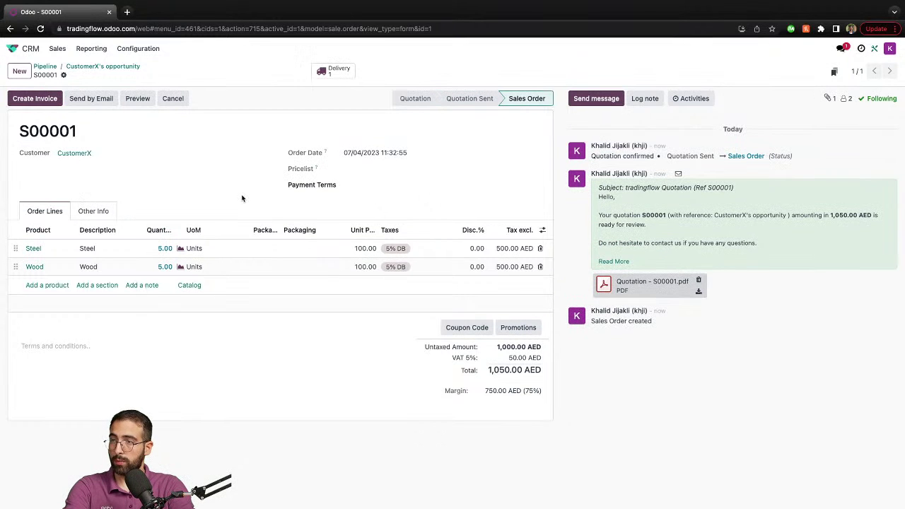
left_click(35, 98)
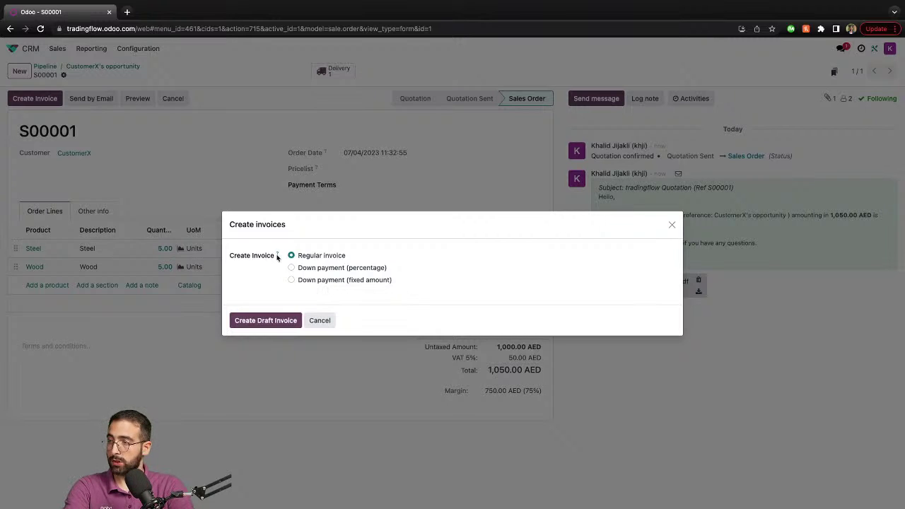
left_click(257, 321)
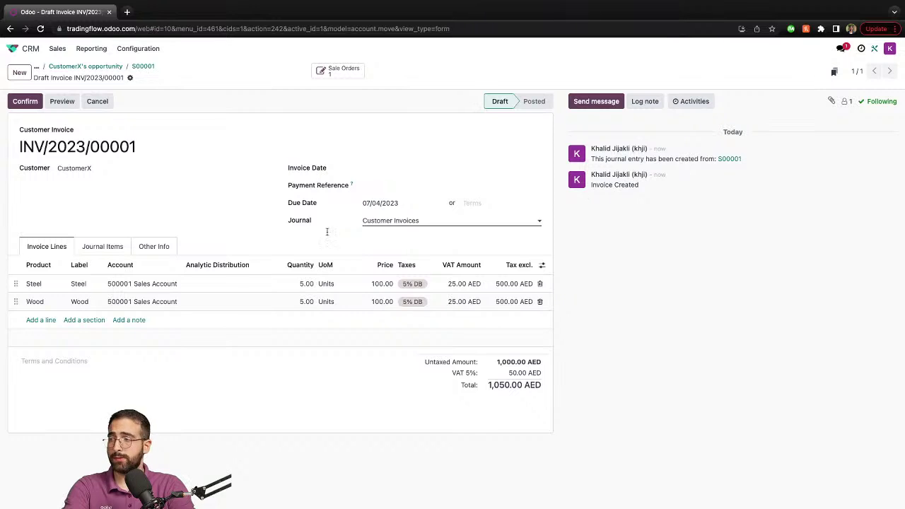
- Review the draft invoice's journal items, then post INV/2023/00001
left_click(103, 247)
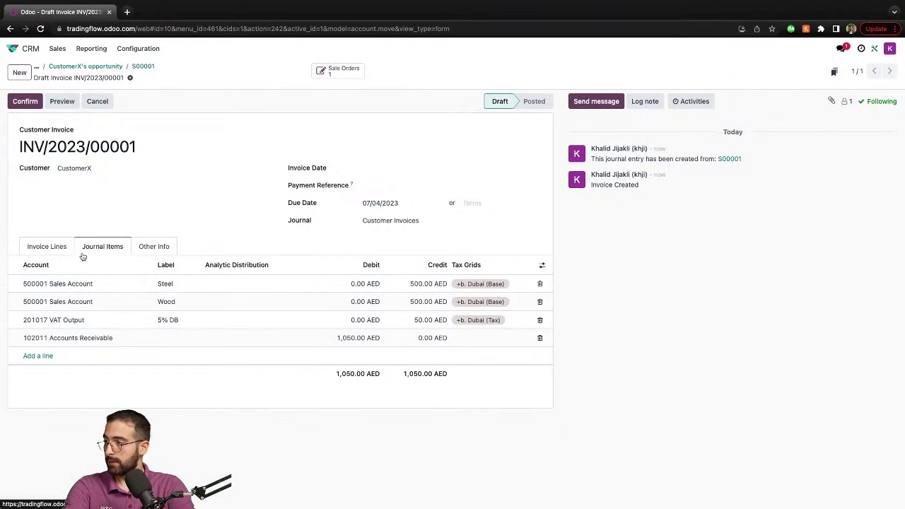
left_click(61, 252)
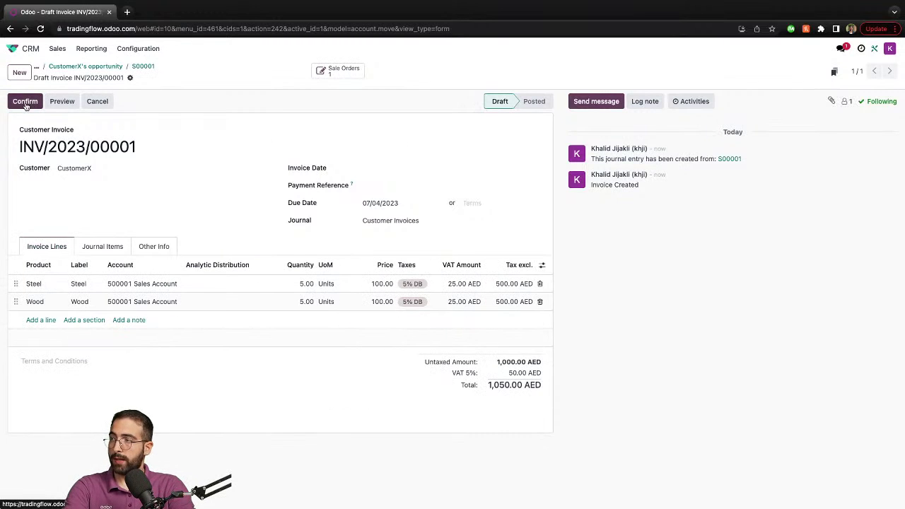
left_click(26, 103)
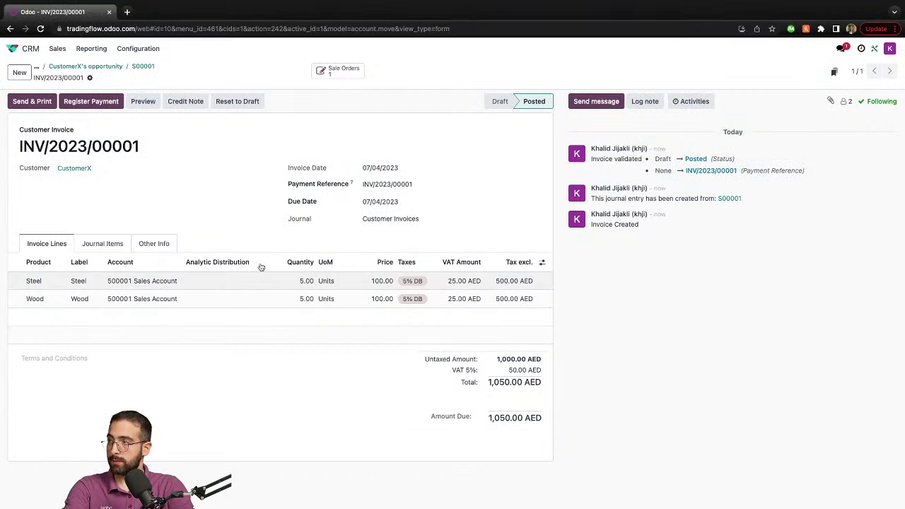
- Send INV/2023/00001 to CustomerX with the default document layout, then start registering payment
left_click(41, 101)
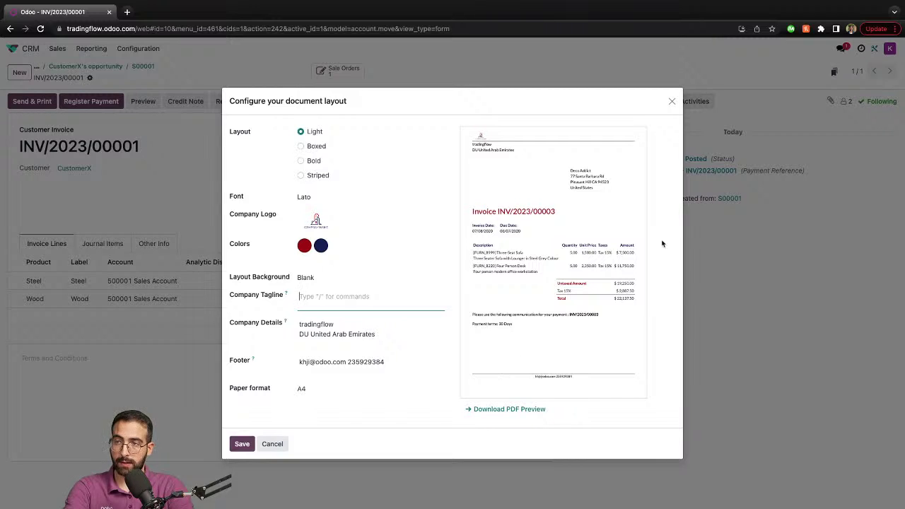
left_click(238, 443)
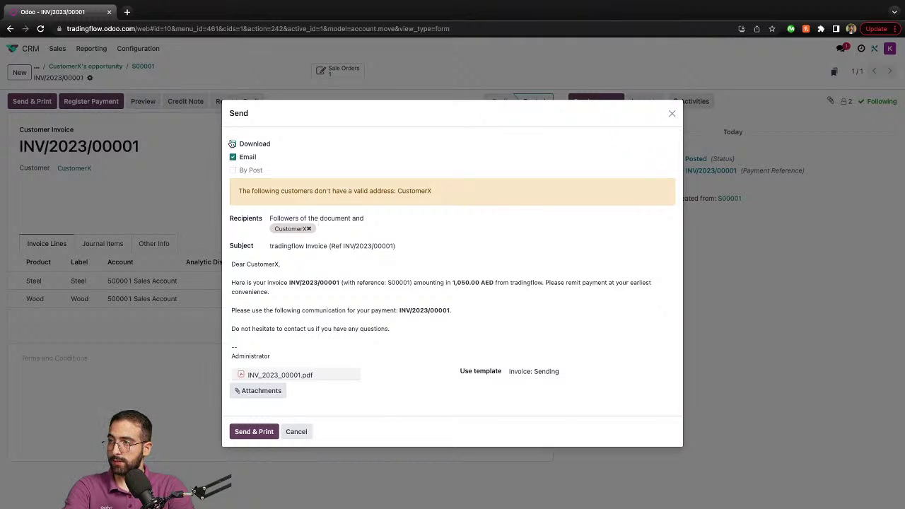
left_click(262, 433)
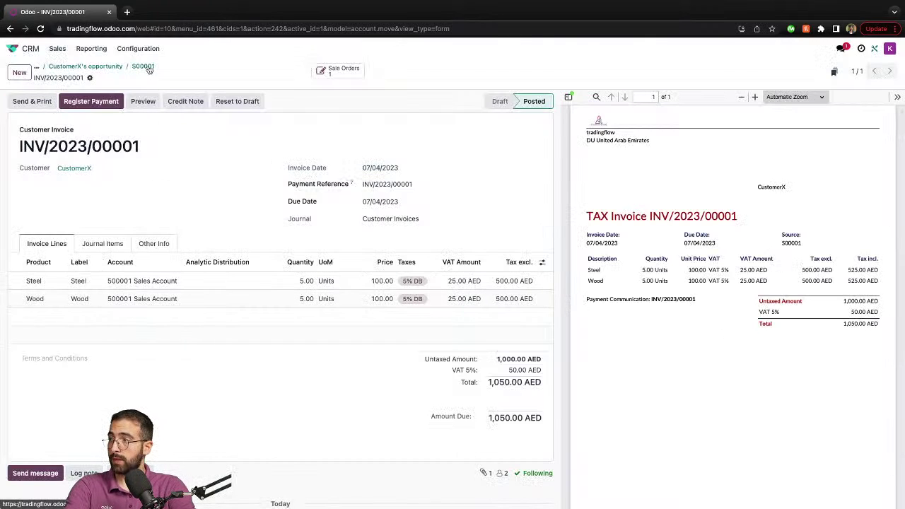
left_click(101, 102)
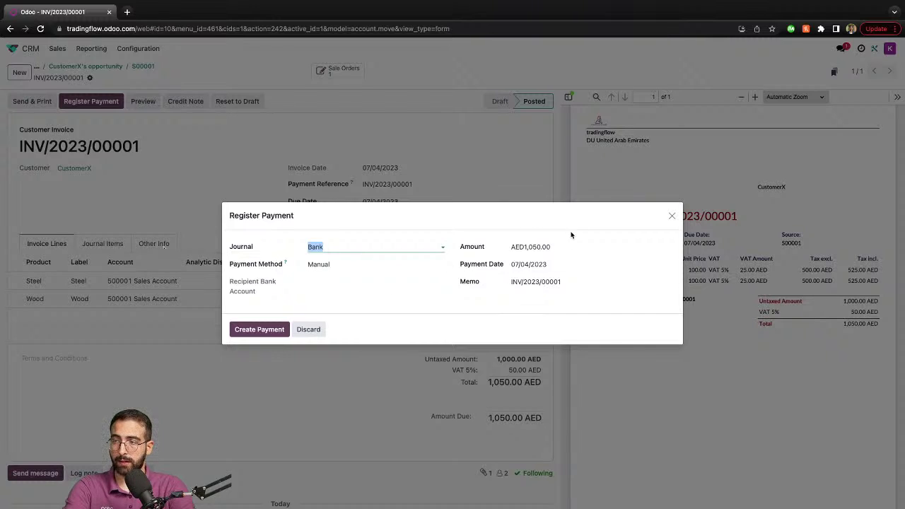
- Create the 1,050.00 AED Bank payment, then return to the main menu
left_click(259, 330)
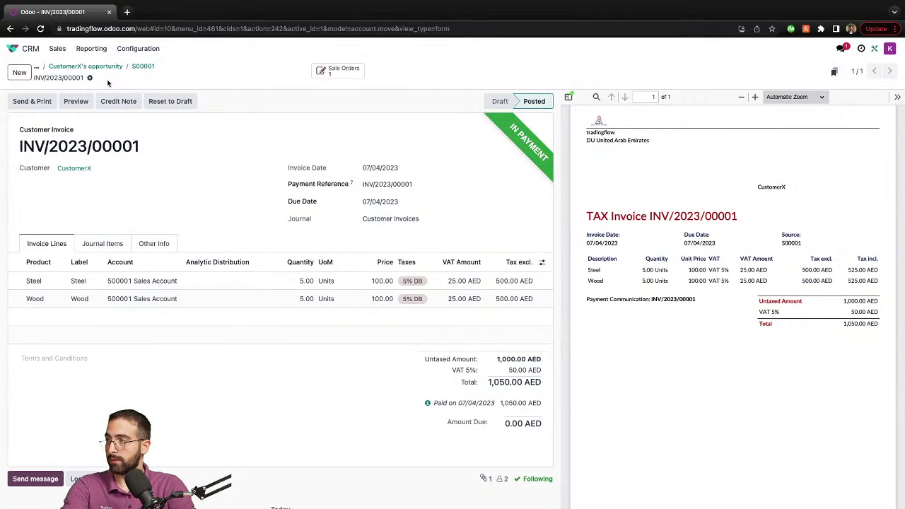
left_click(64, 65)
- Open the Accounting app via the 'acc' search and go to Journal Entries
left_click(13, 48)
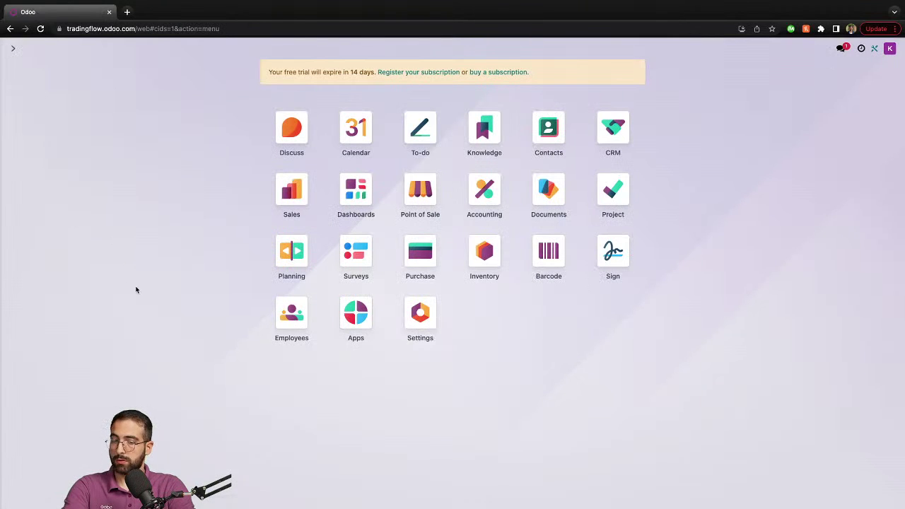
type("acc")
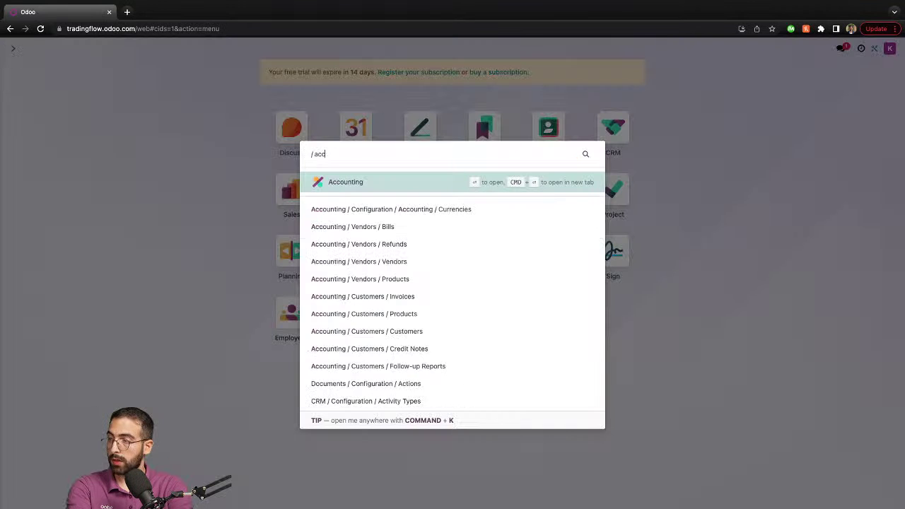
key("Return")
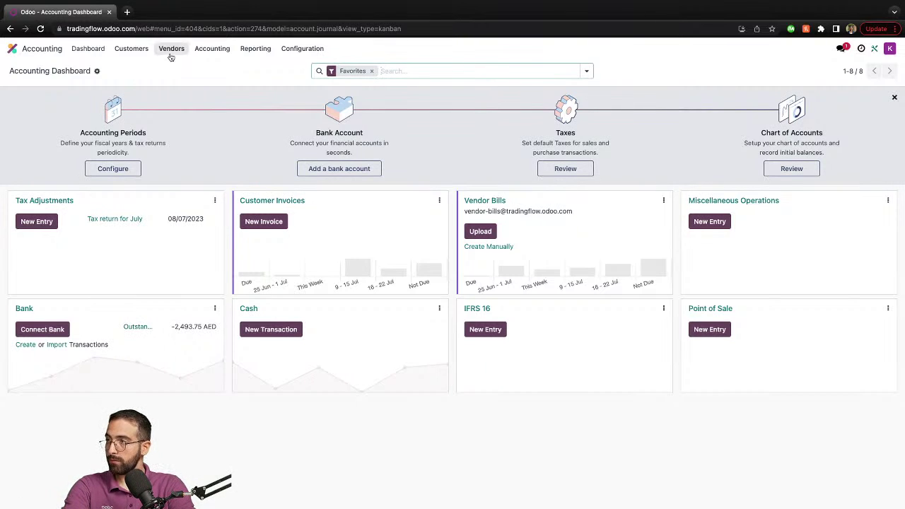
left_click(212, 48)
left_click(221, 81)
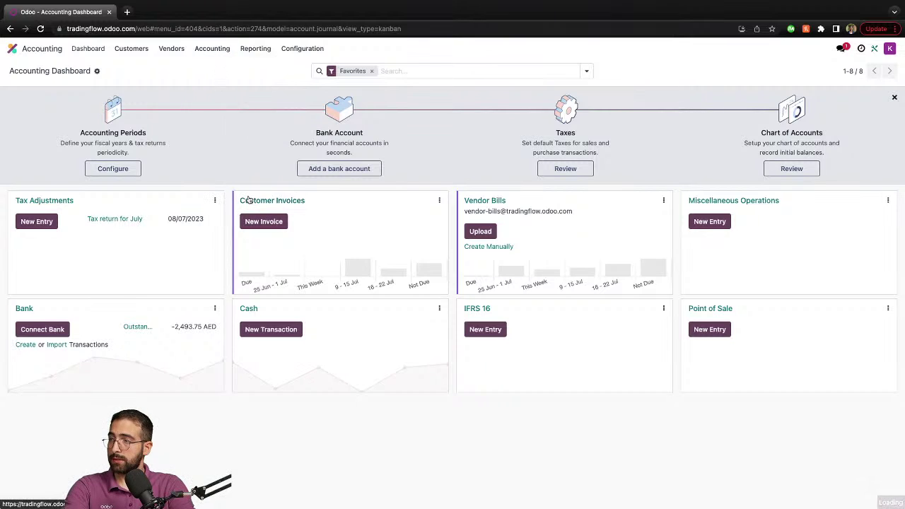
- Group journal entries by Partner, expand CustomerX and VendorX, and inspect STJ/2023/07/0003
left_click(586, 71)
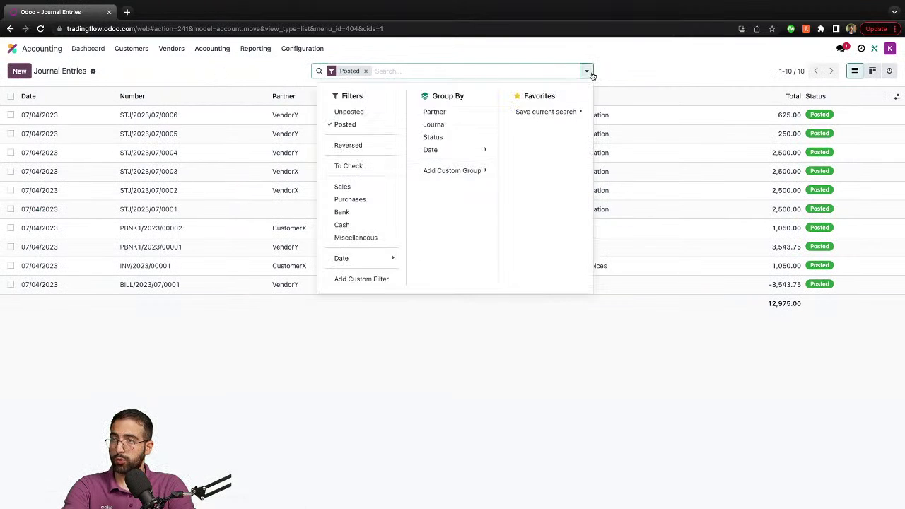
left_click(456, 115)
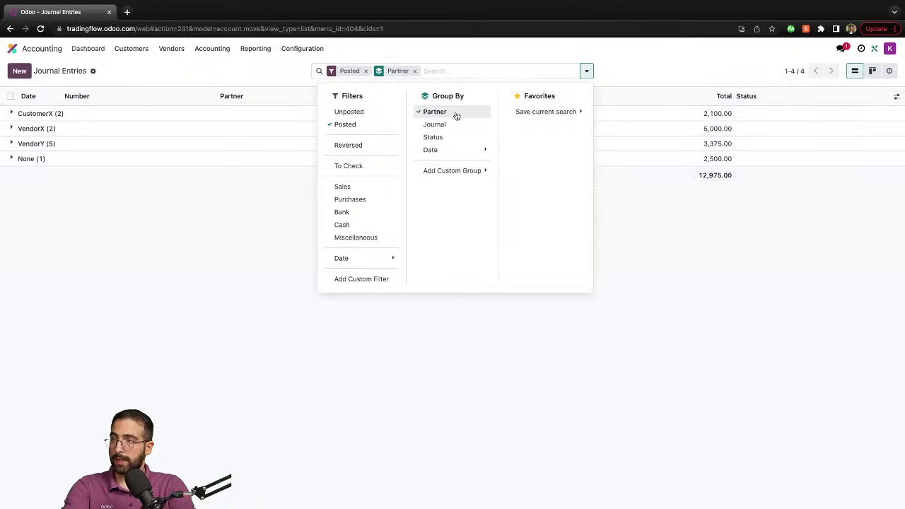
left_click(75, 190)
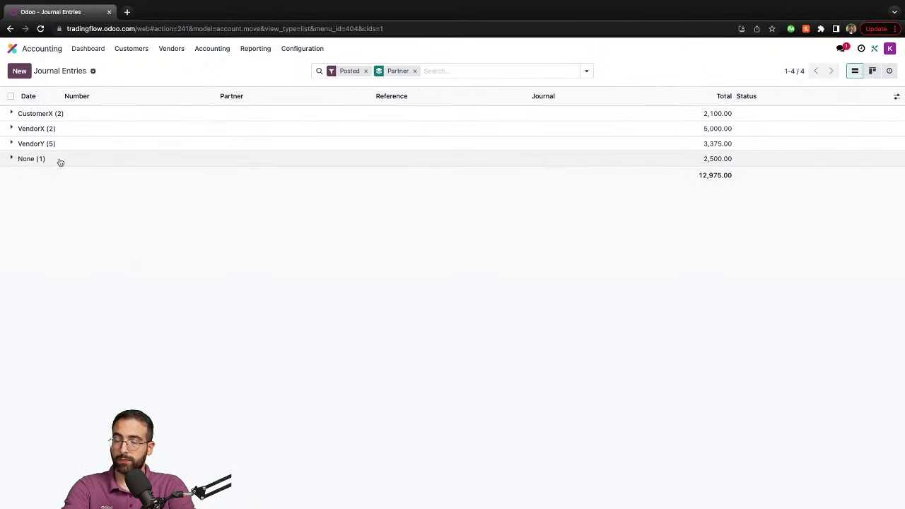
left_click(46, 115)
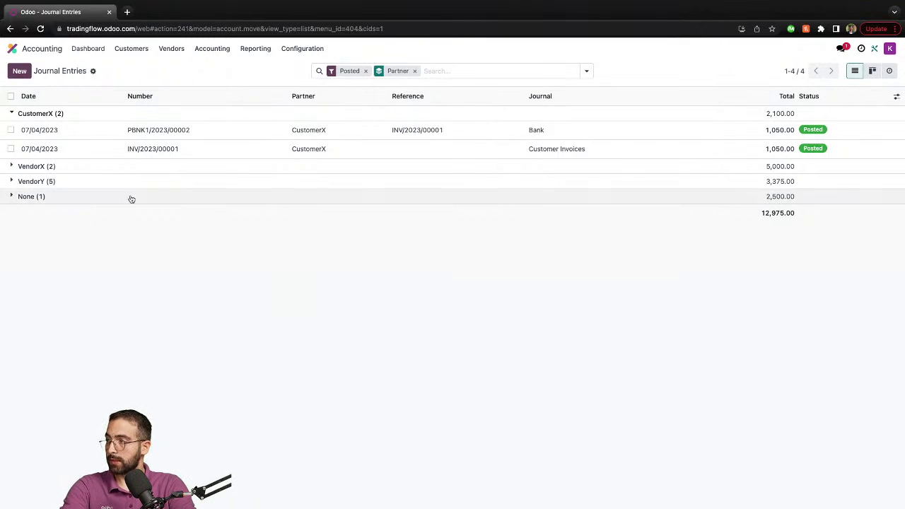
left_click(41, 168)
left_click(681, 190)
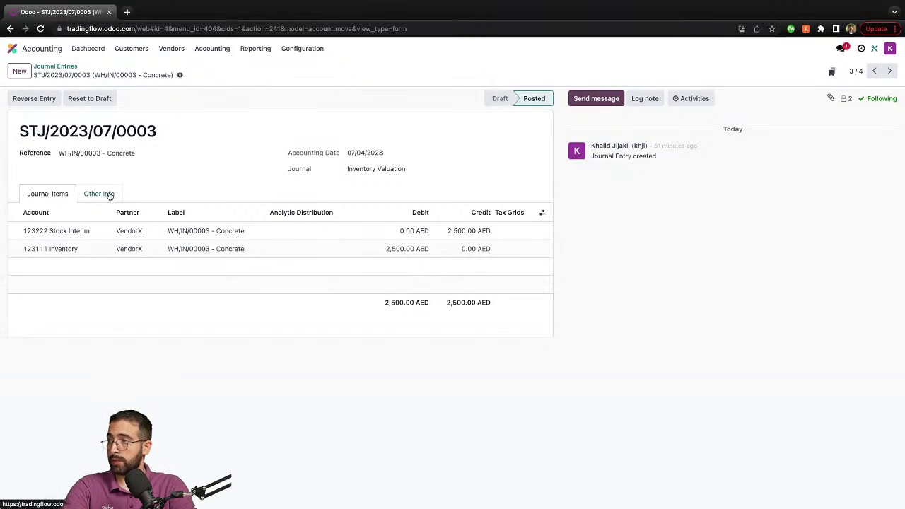
left_click(56, 66)
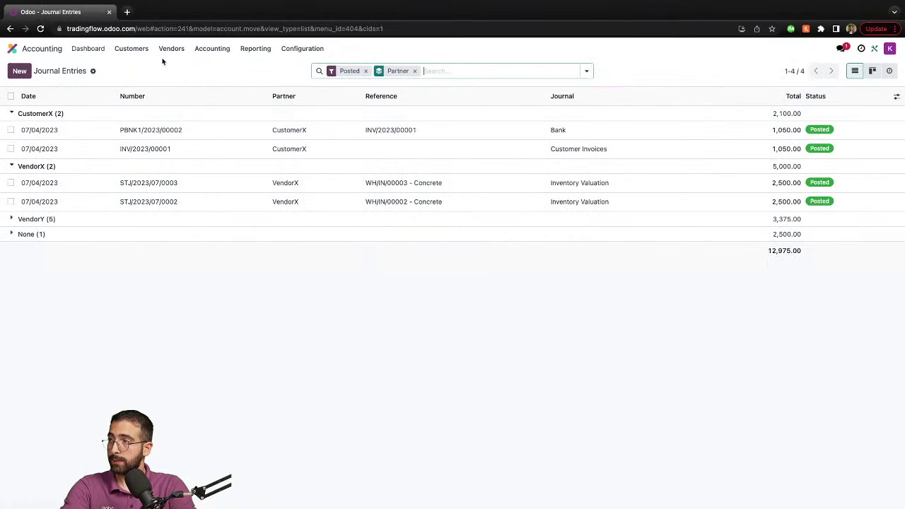
- Look over the vendor bills list, then start a new budget from the Budgets page
left_click(171, 50)
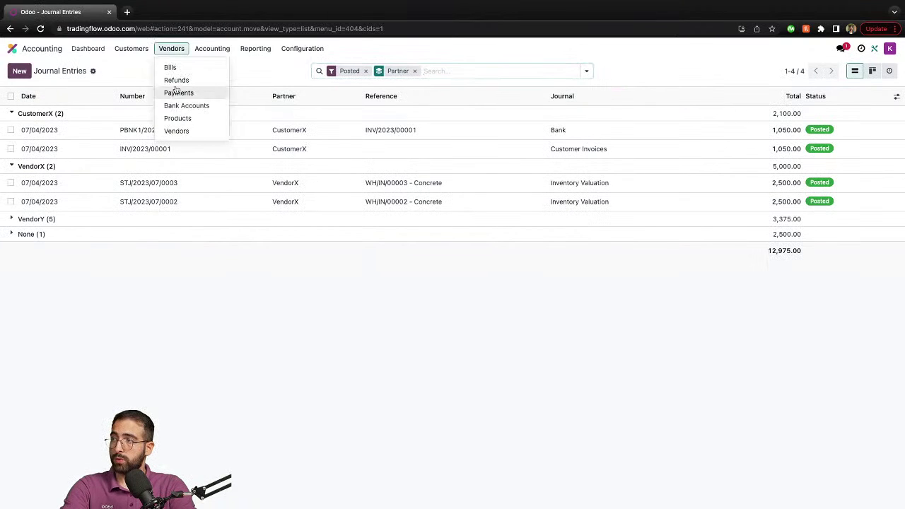
left_click(172, 67)
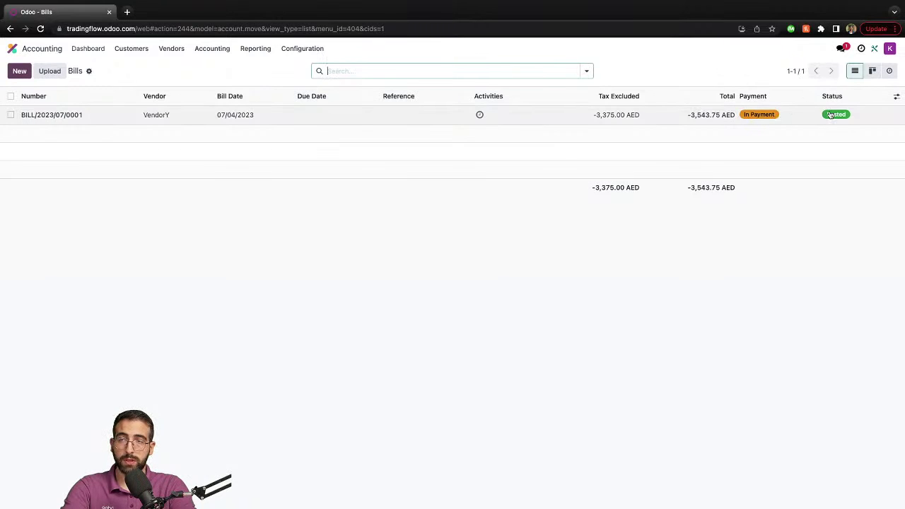
left_click(212, 51)
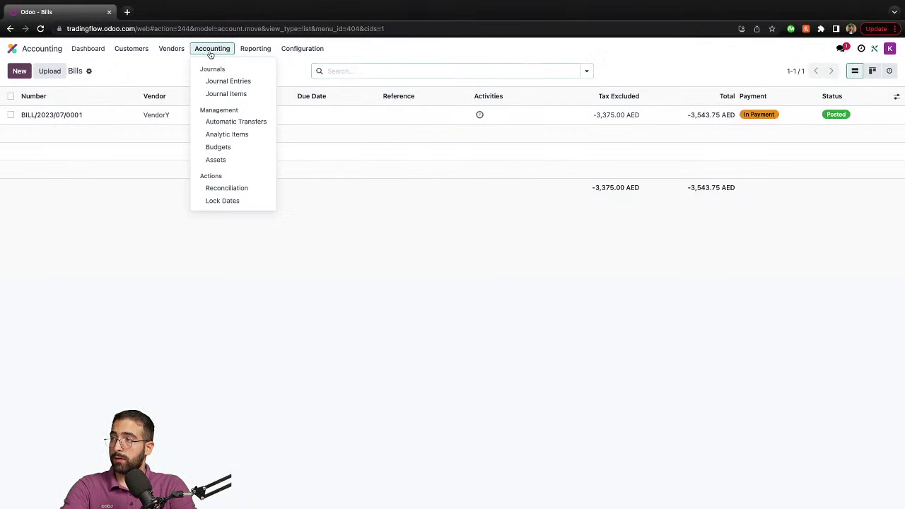
left_click(224, 147)
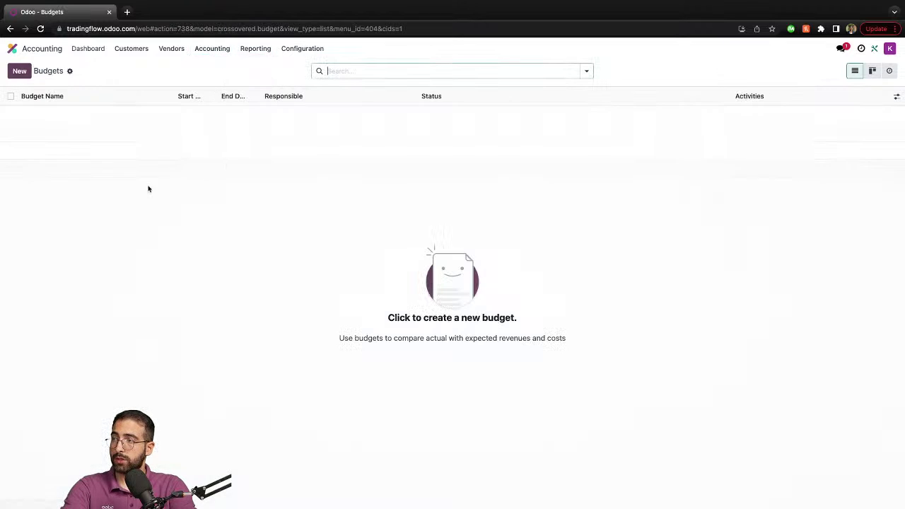
left_click(19, 70)
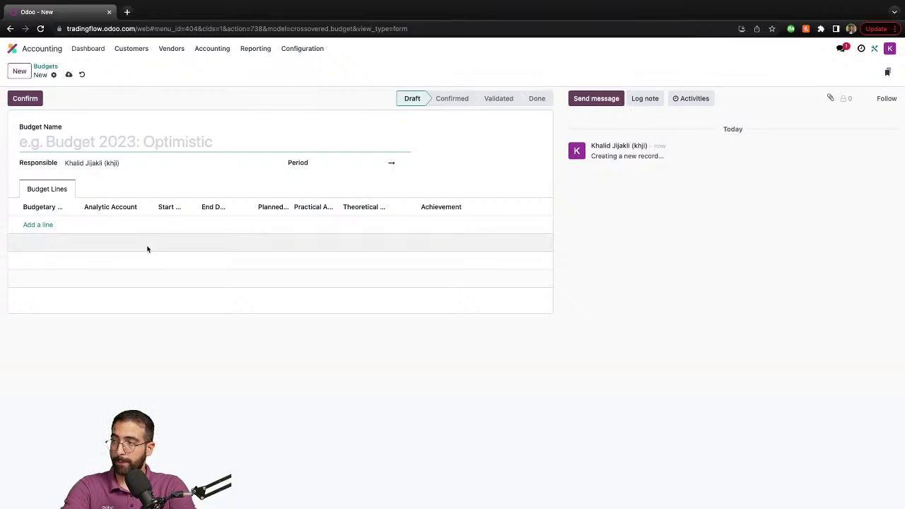
- Start a new Straight Line, 5-year asset record and bring up the Reporting menu
left_click(209, 49)
left_click(235, 165)
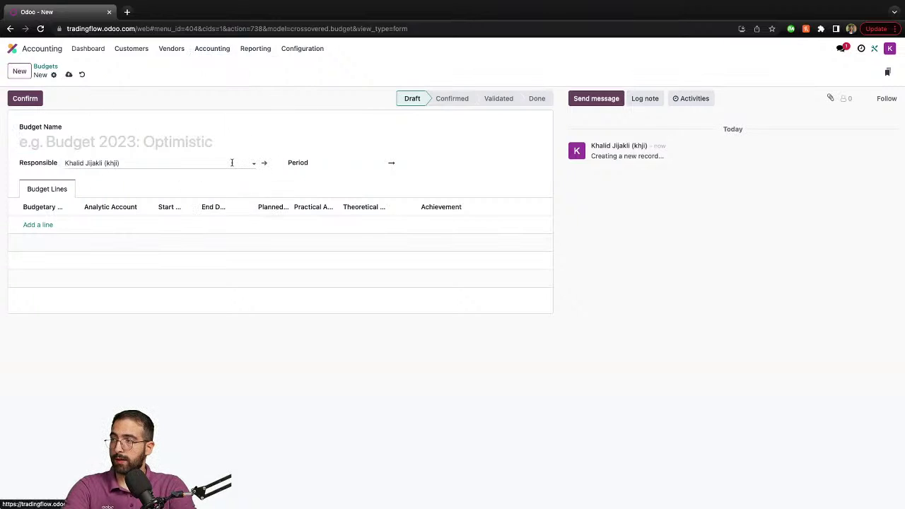
left_click(27, 75)
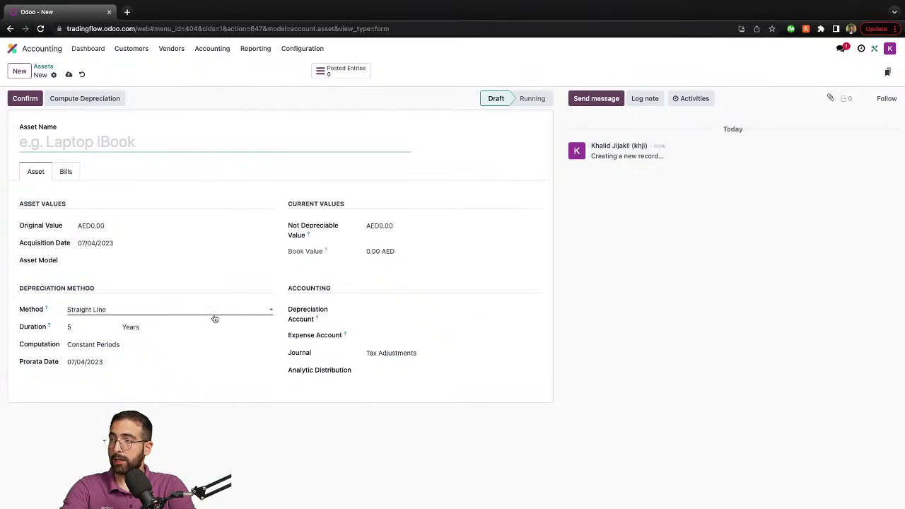
left_click(256, 49)
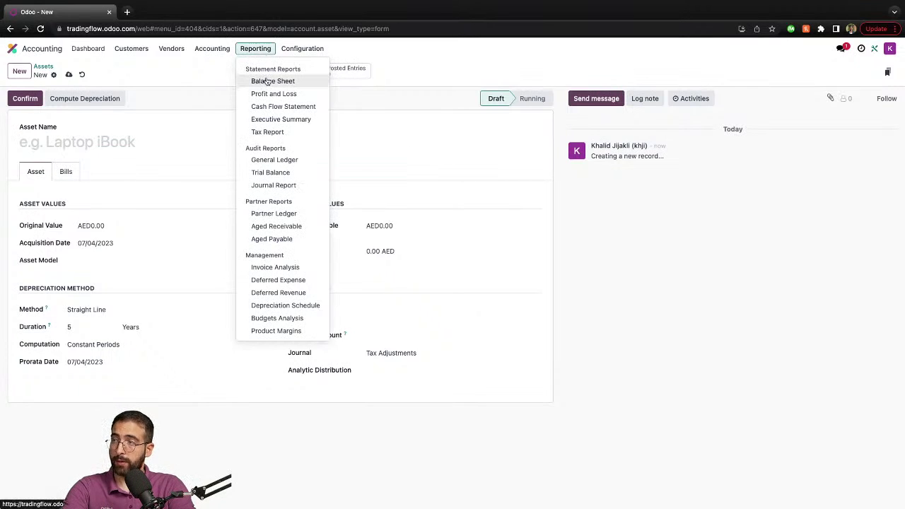
- Open the Balance Sheet report as of 07/04/2023 and scroll through it
left_click(267, 81)
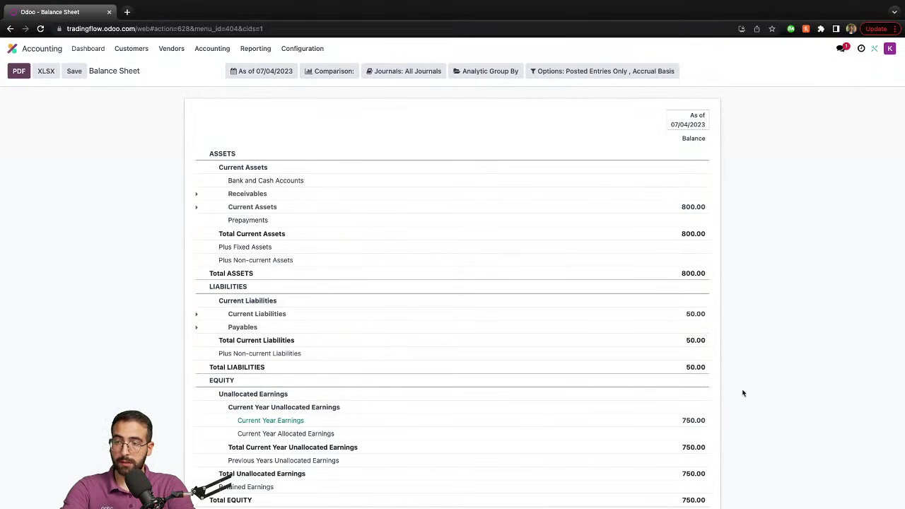
scroll(742, 393, "down", 1)
scroll(742, 393, "up", 1)
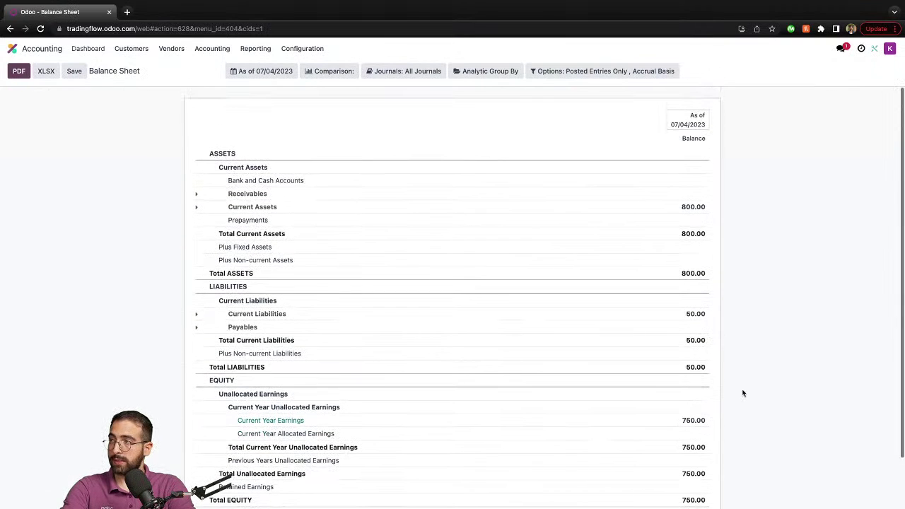
scroll(294, 223, "down", 1)
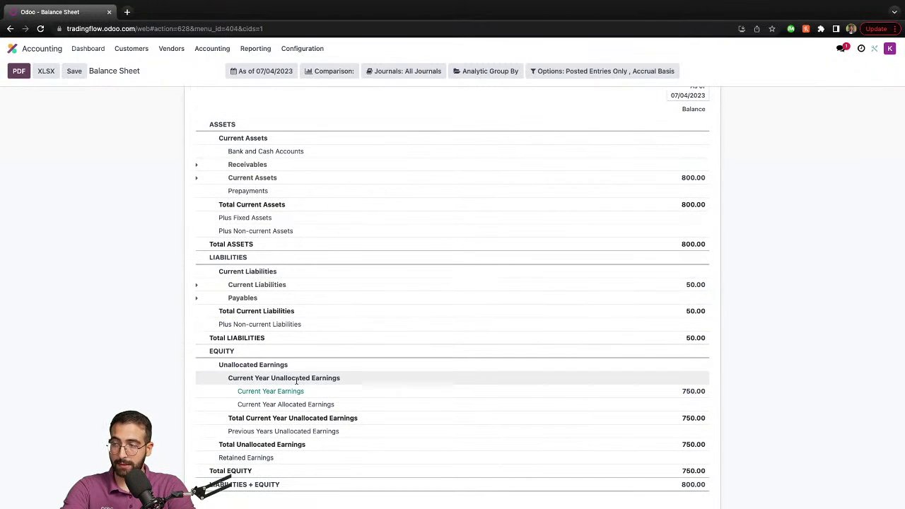
scroll(295, 382, "down", 1)
scroll(299, 391, "up", 1)
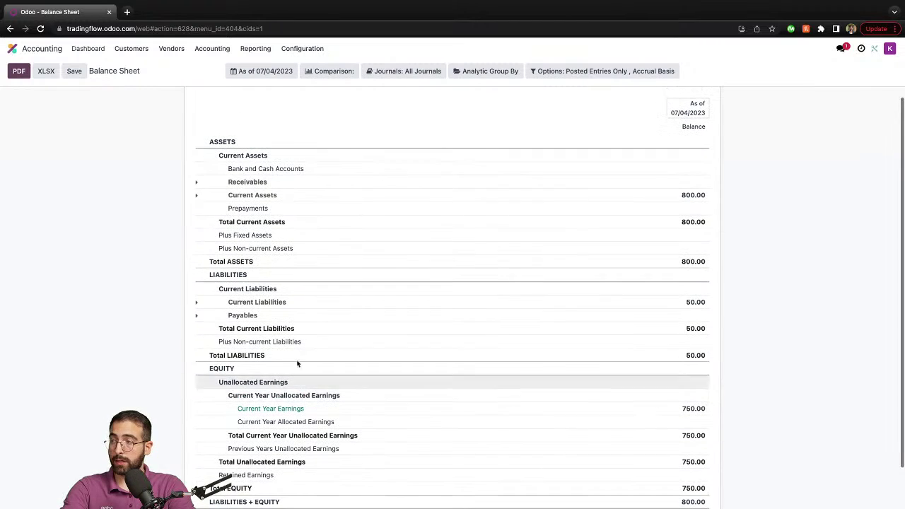
- Expand Receivables, view 102011 Accounts Receivable's General Ledger, then return to the Balance Sheet
left_click(232, 183)
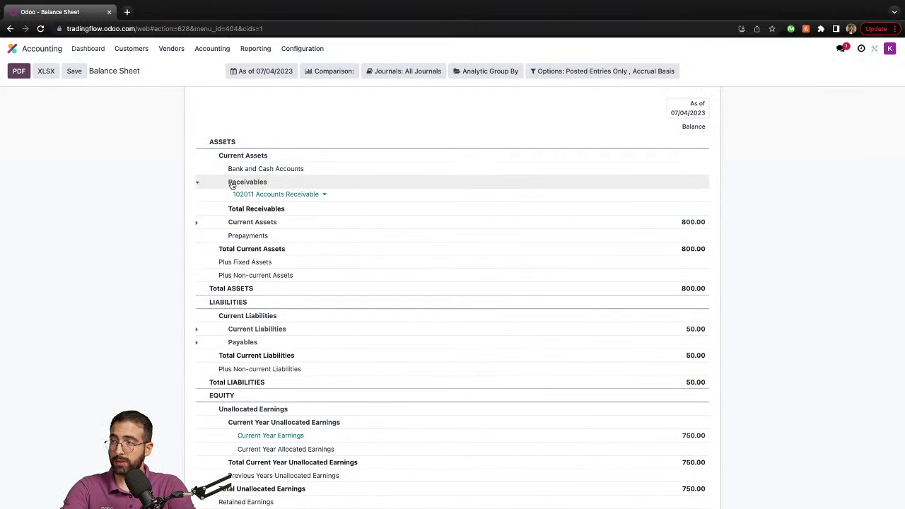
left_click(283, 195)
left_click(364, 200)
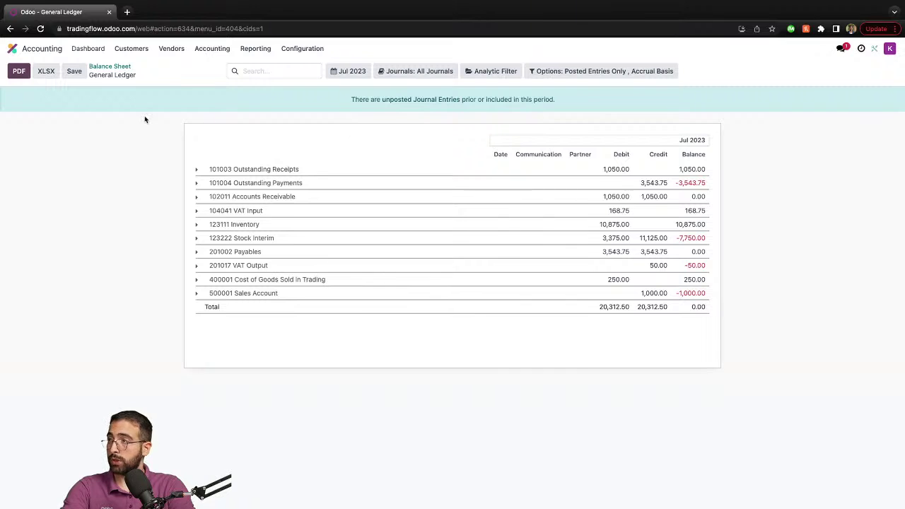
left_click(110, 67)
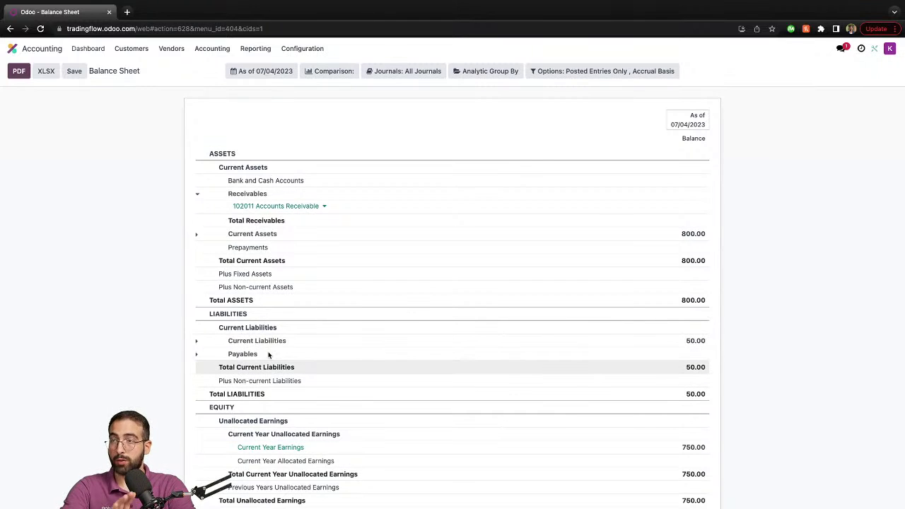
scroll(284, 345, "down", 1)
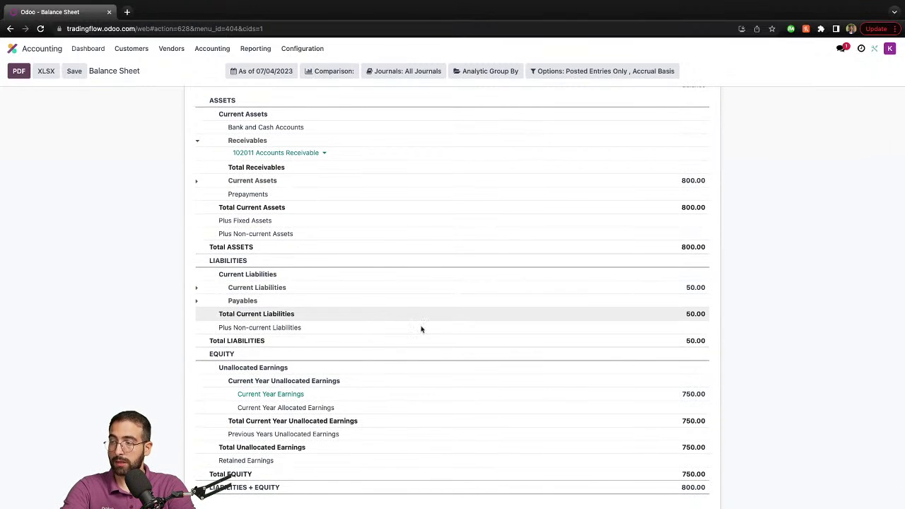
scroll(671, 334, "up", 1)
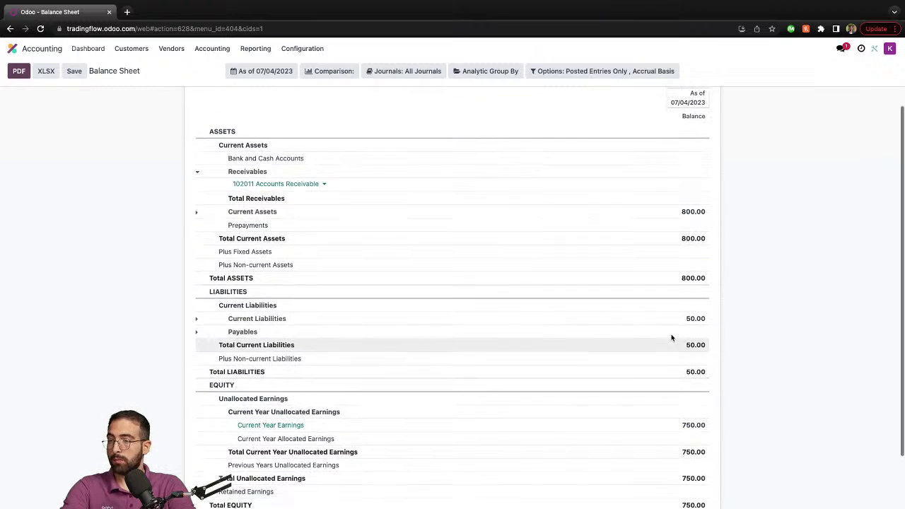
- View the Profit and Loss report, then the Cash Flow Statement report
left_click(255, 48)
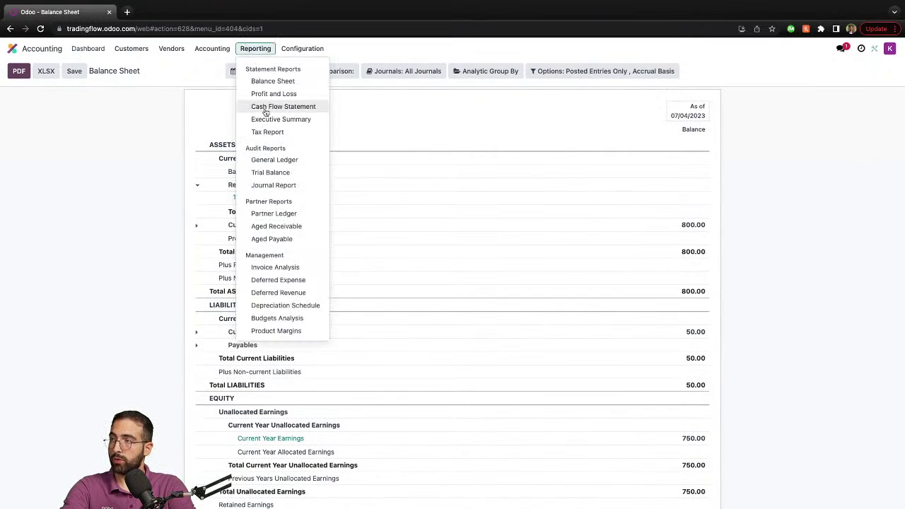
left_click(267, 94)
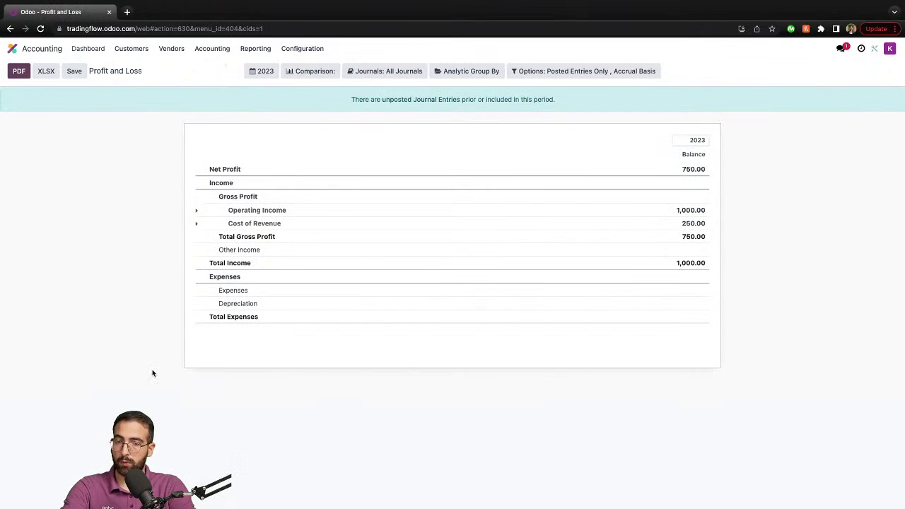
left_click(256, 49)
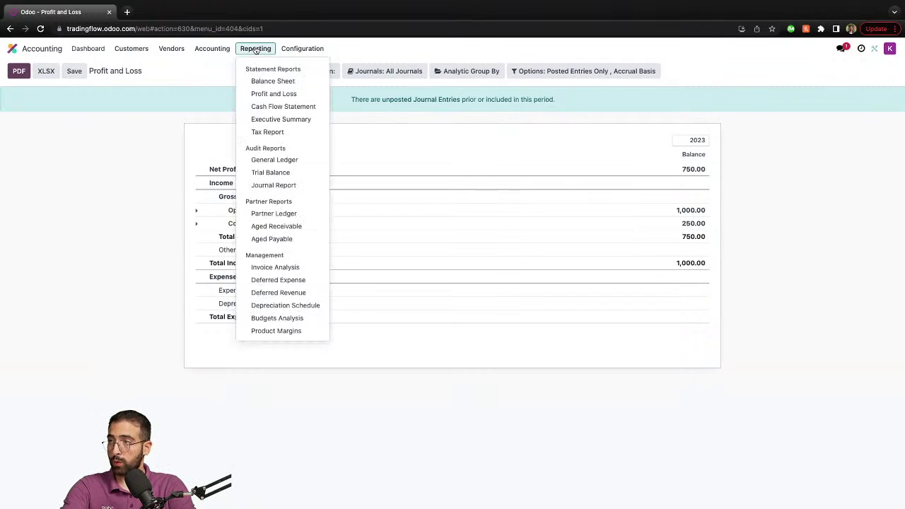
left_click(278, 107)
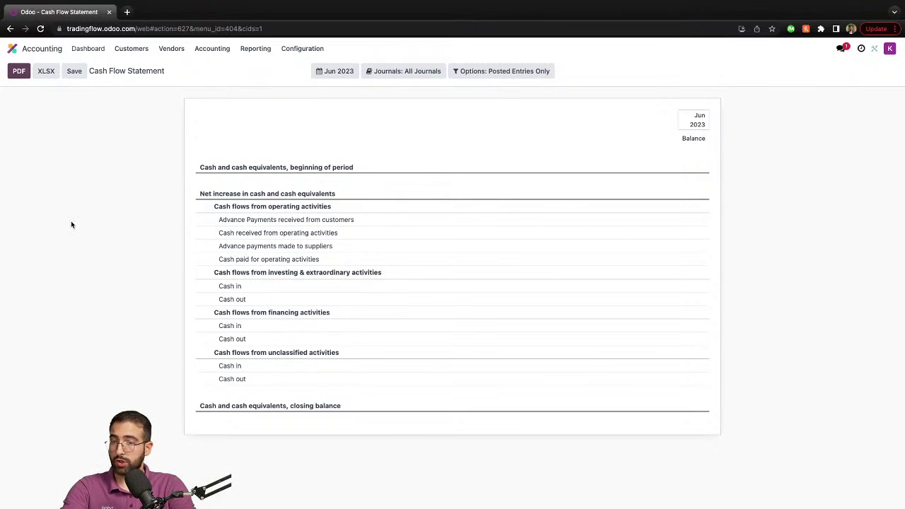
- Open the Jun 2023 Tax Report (AE) and scroll through its VAT lines
left_click(253, 50)
left_click(266, 132)
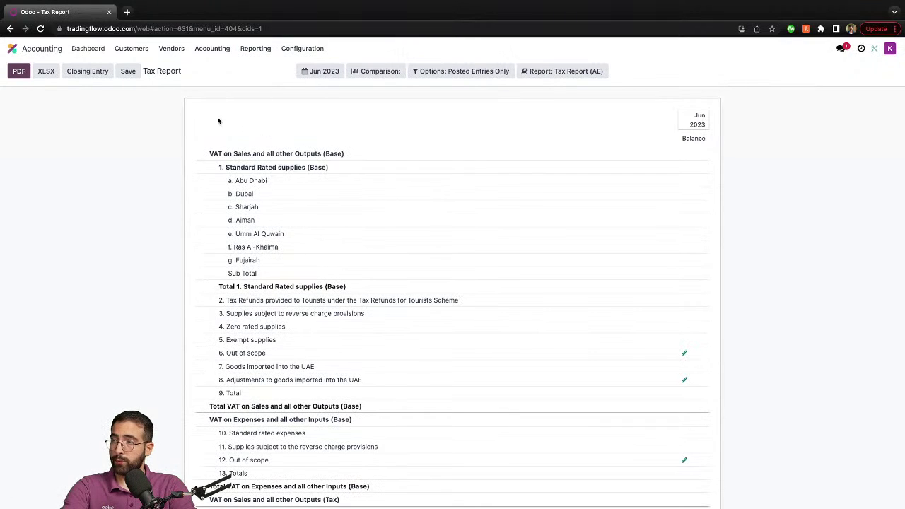
scroll(165, 305, "down", 4)
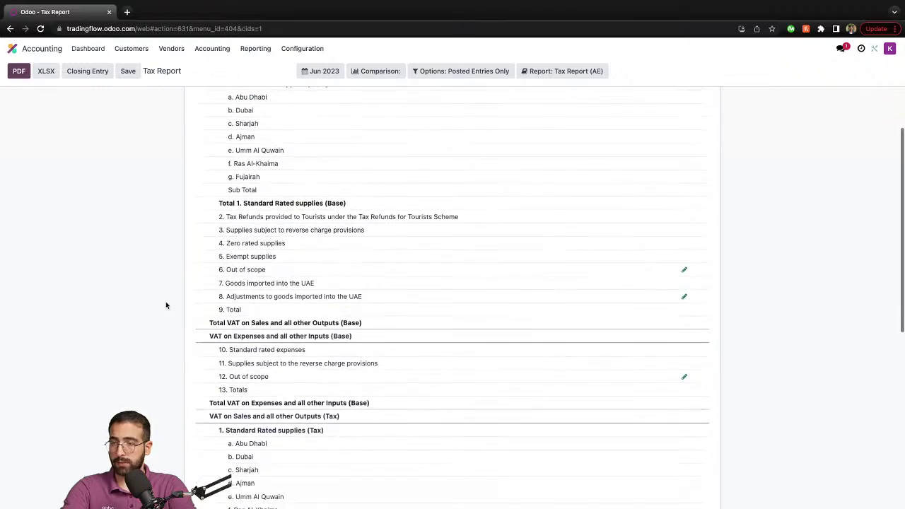
scroll(165, 305, "down", 8)
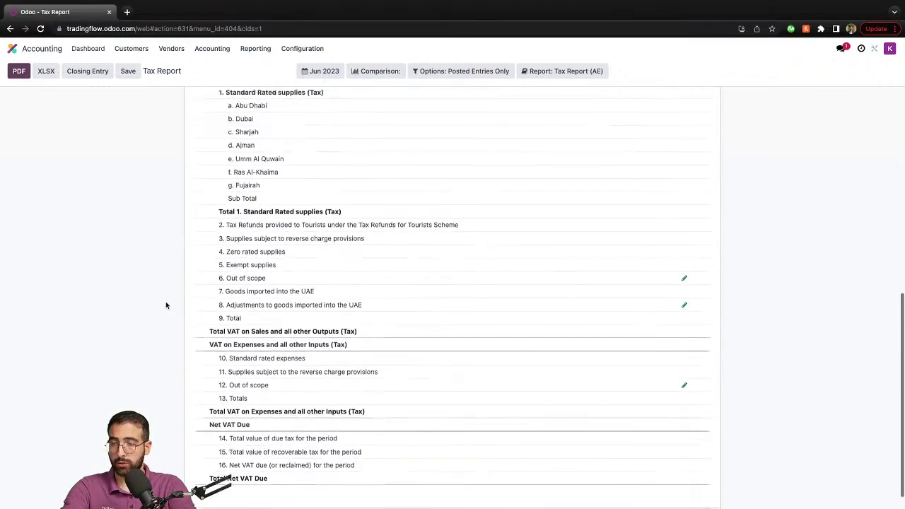
scroll(165, 306, "up", 12)
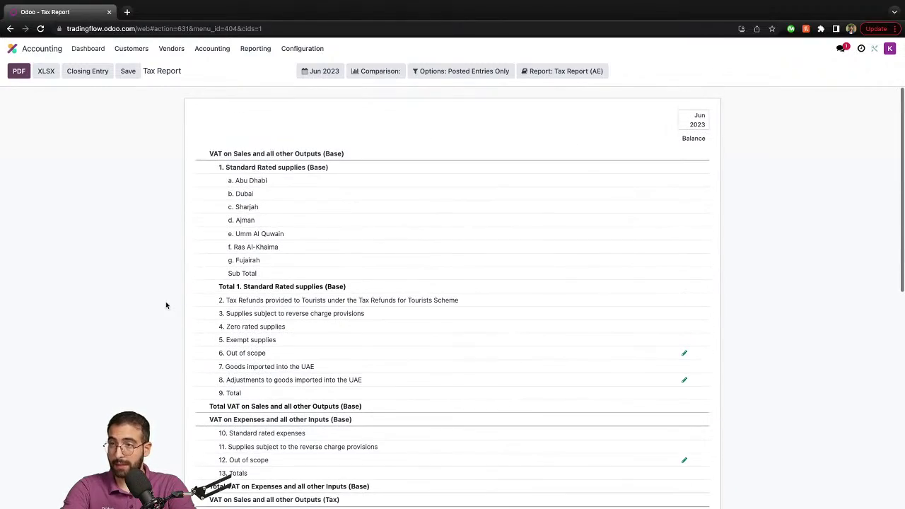
left_click(245, 49)
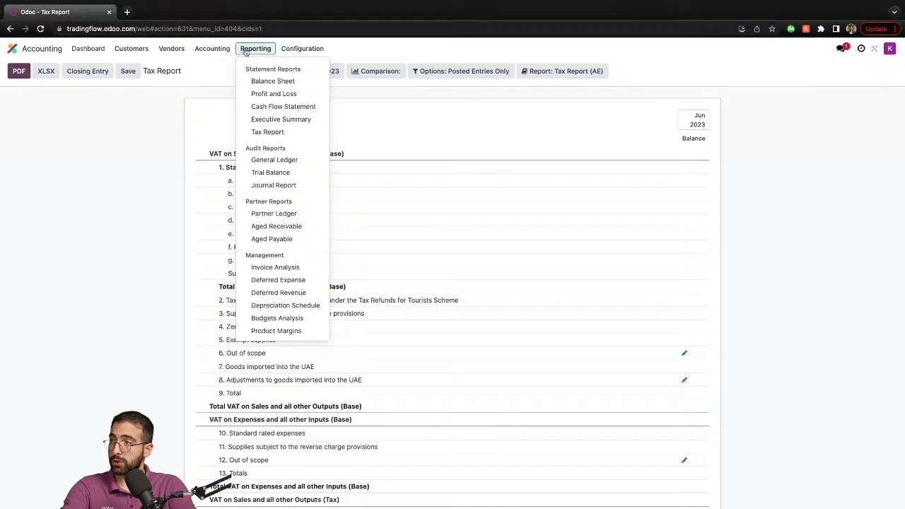
- Review the Journal Report, then leave Accounting for the Odoo home screen
left_click(263, 185)
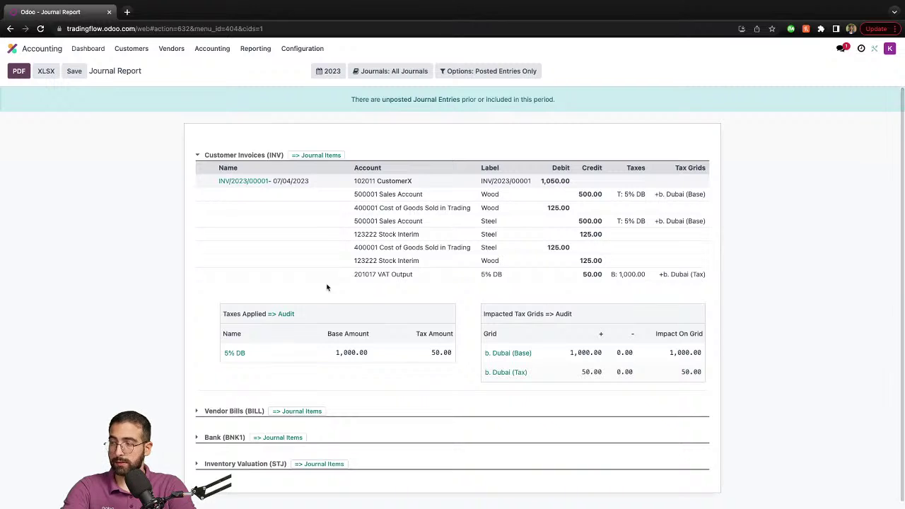
left_click(245, 49)
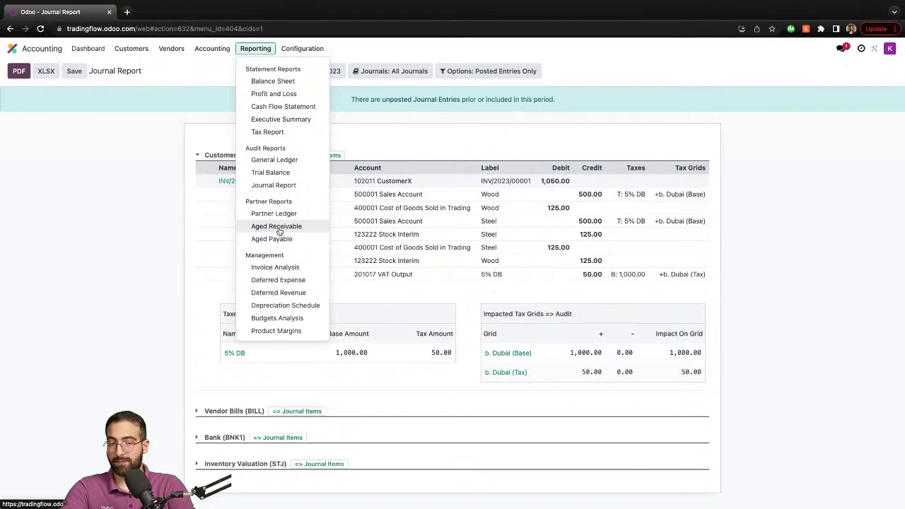
left_click(143, 160)
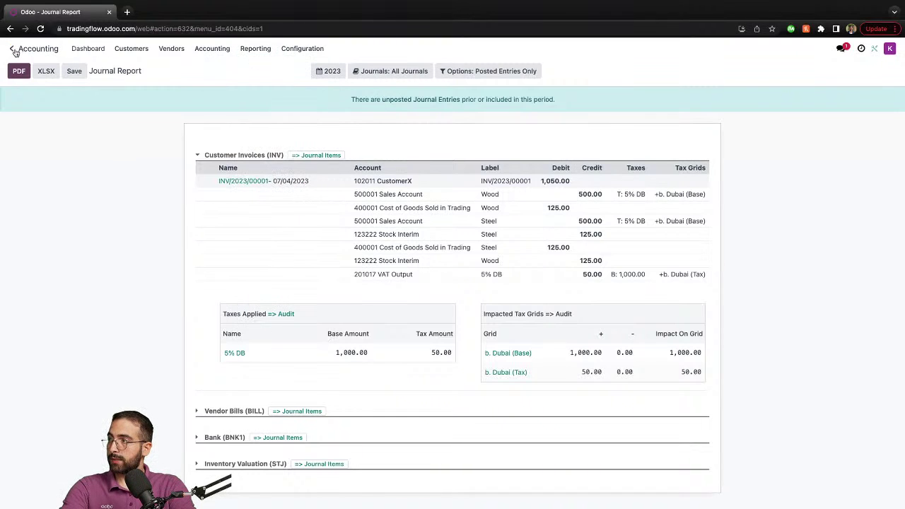
left_click(13, 50)
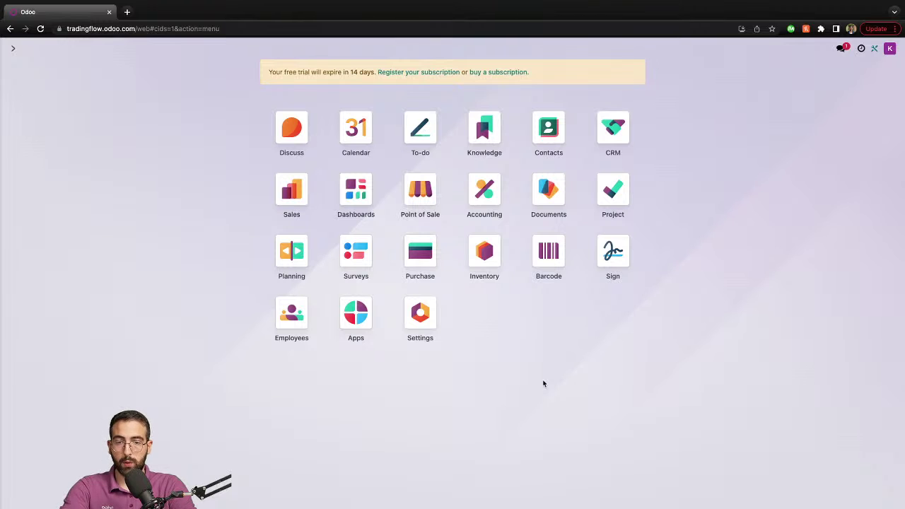
- Switch to the full-screen presentation and advance to the closing contact slide
key("ctrl+Left")
key("ctrl+Right")
key("ctrl+Right")
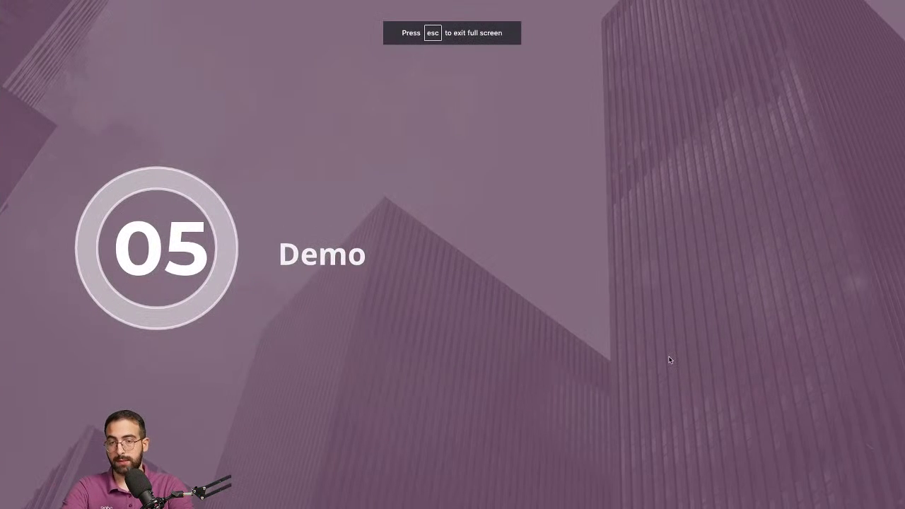
key("Right")
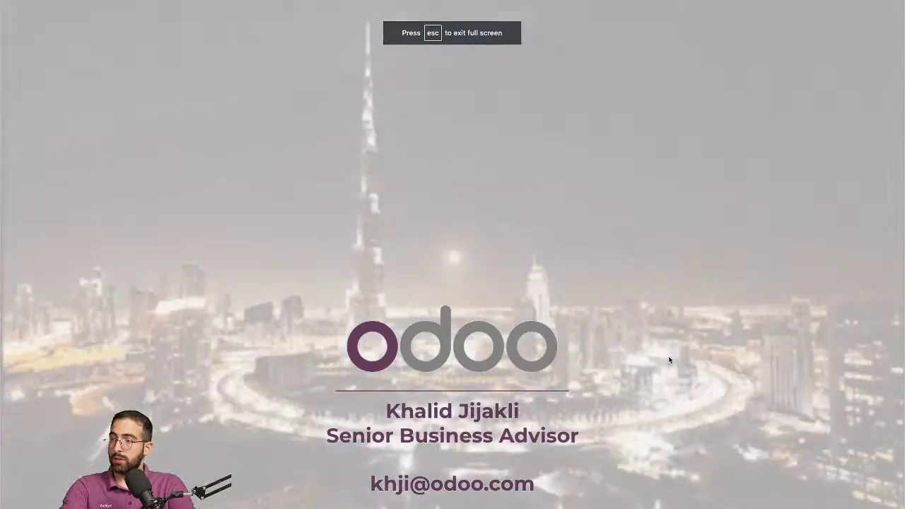